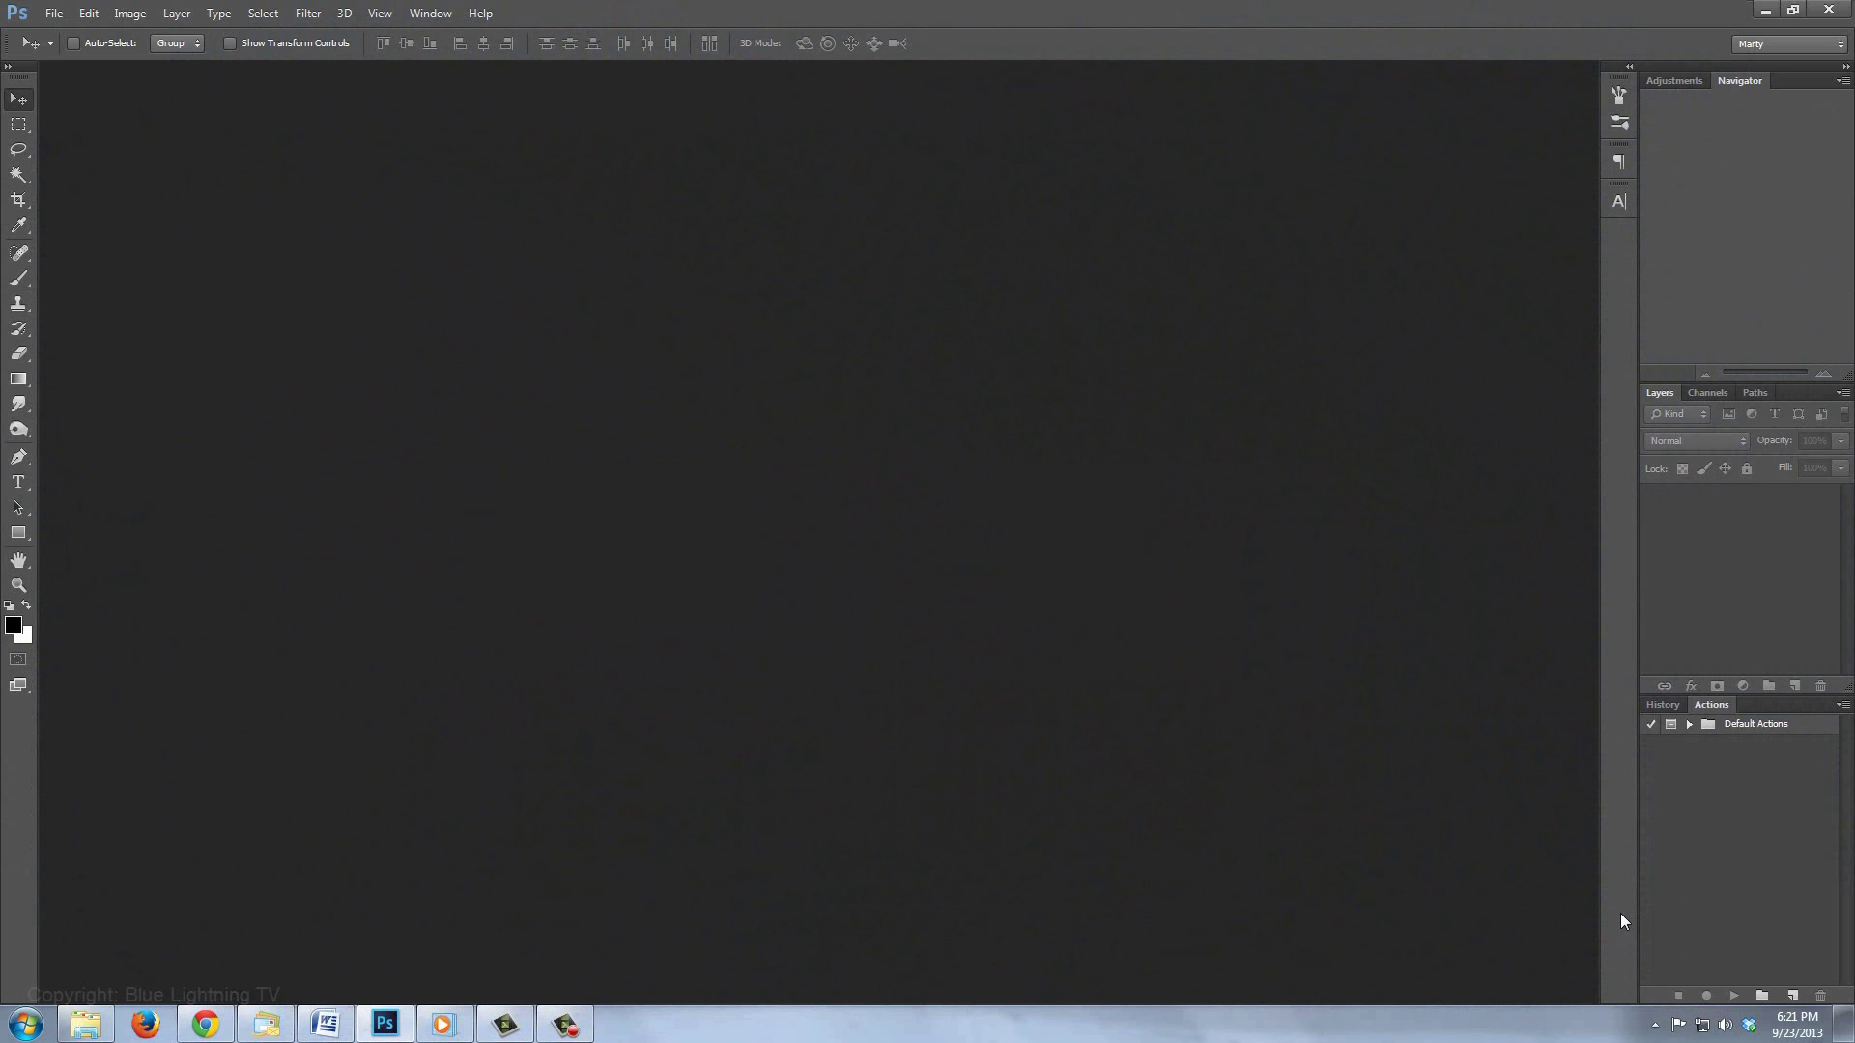
Create a new 1920 × 1080 px document at 150 ppi in RGB.
key(ctrl+n)
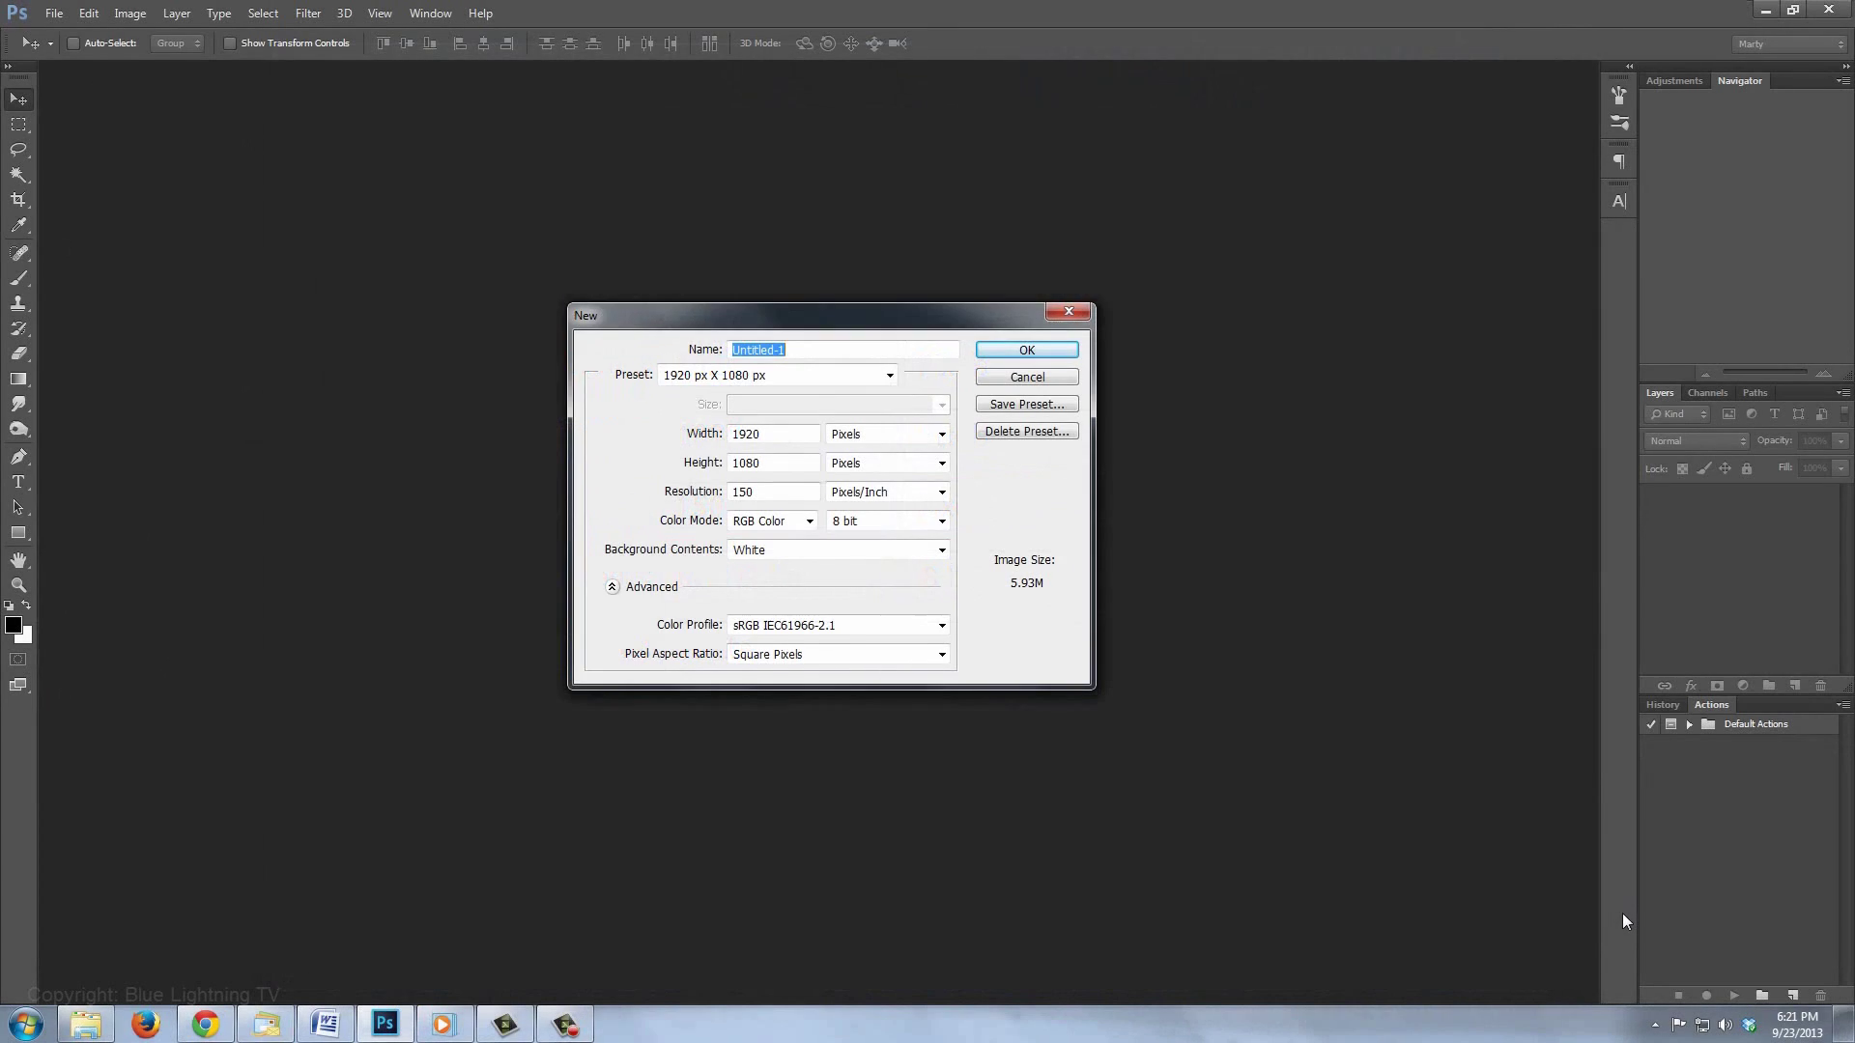
key(Return)
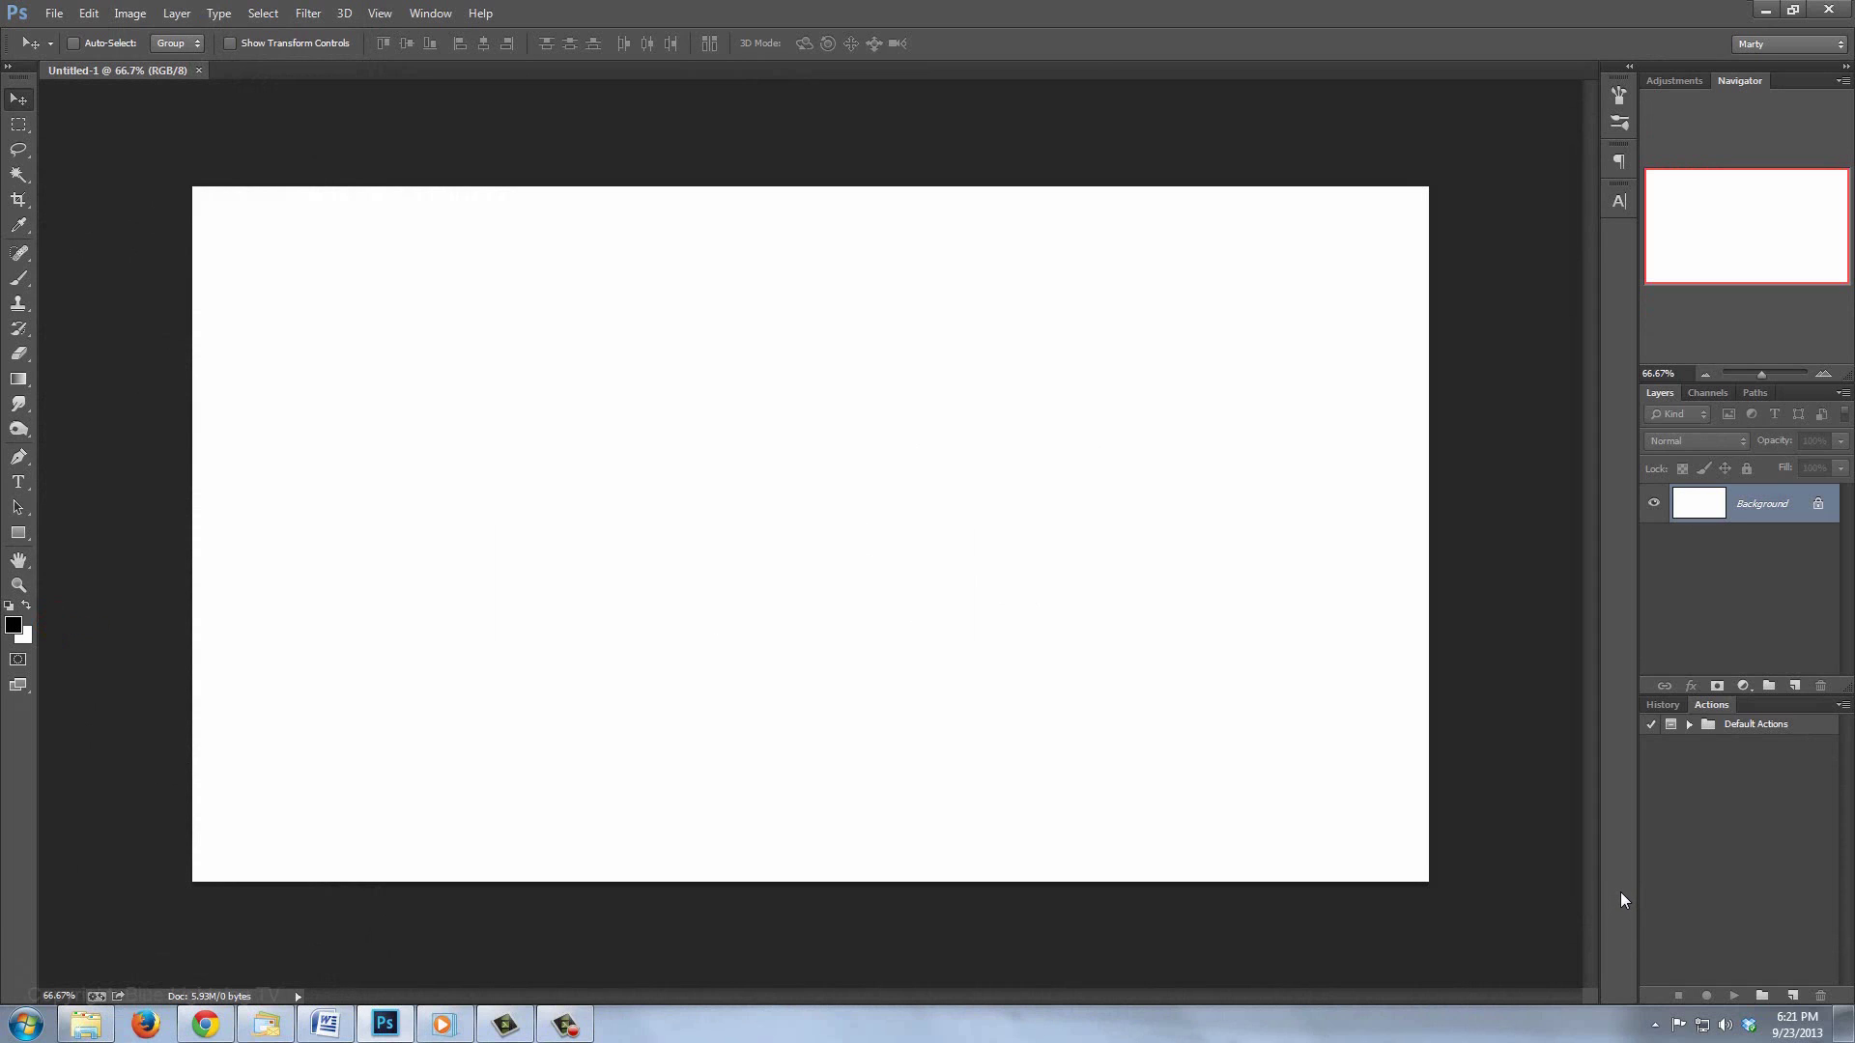
Fill the background black, fit the canvas on screen, and set the foreground colour to 0c1f53.
key(alt+Delete)
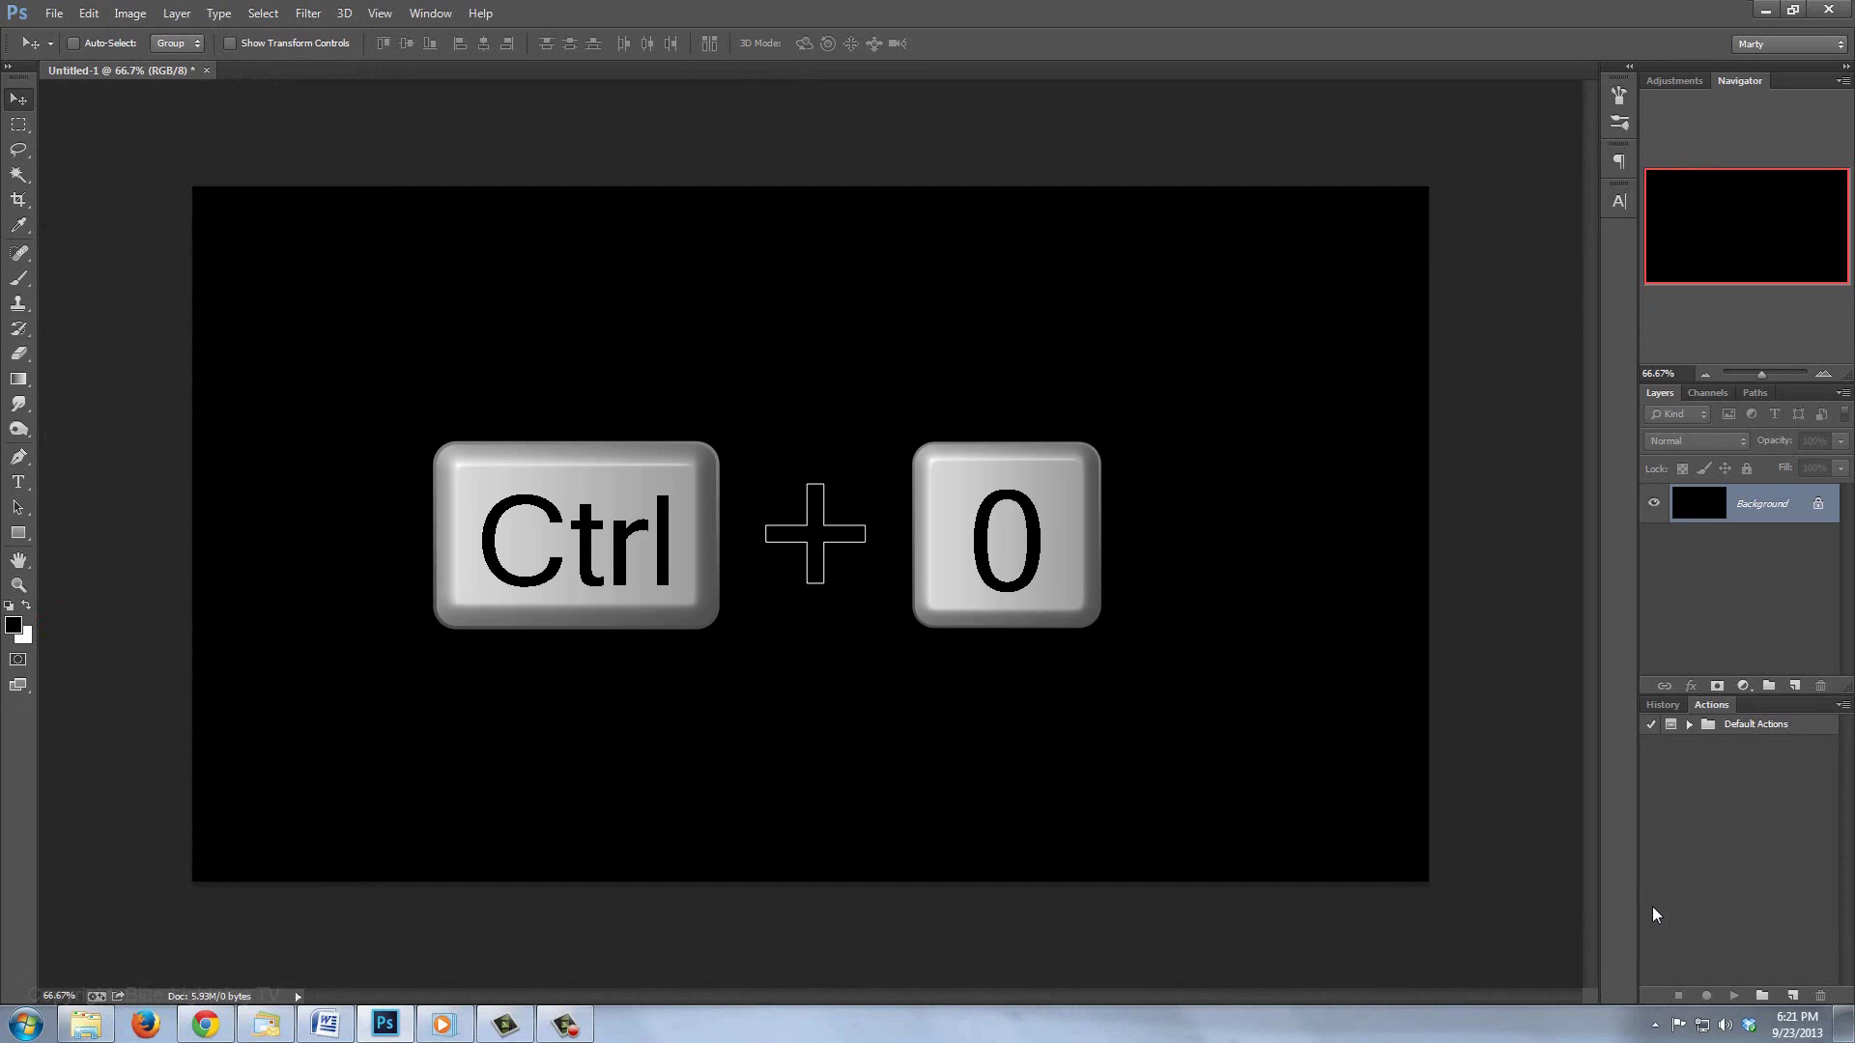
key(ctrl+0)
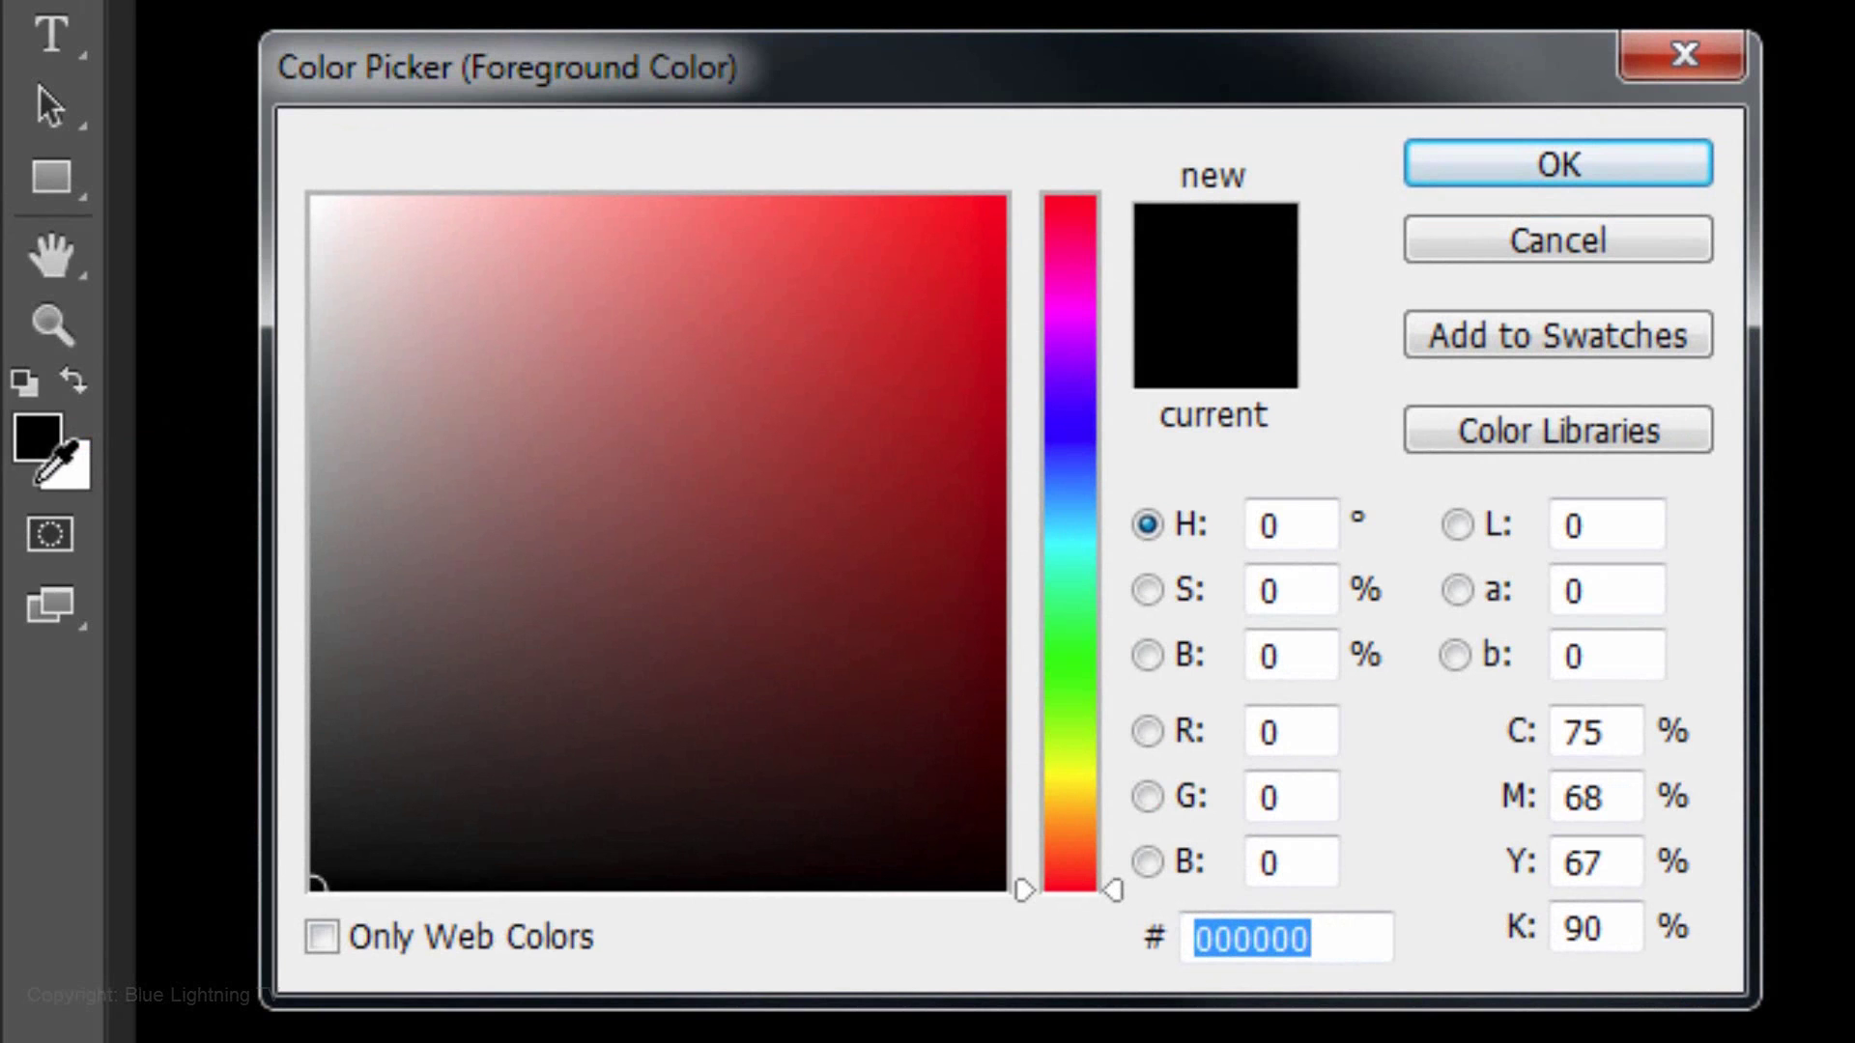
text(0c)
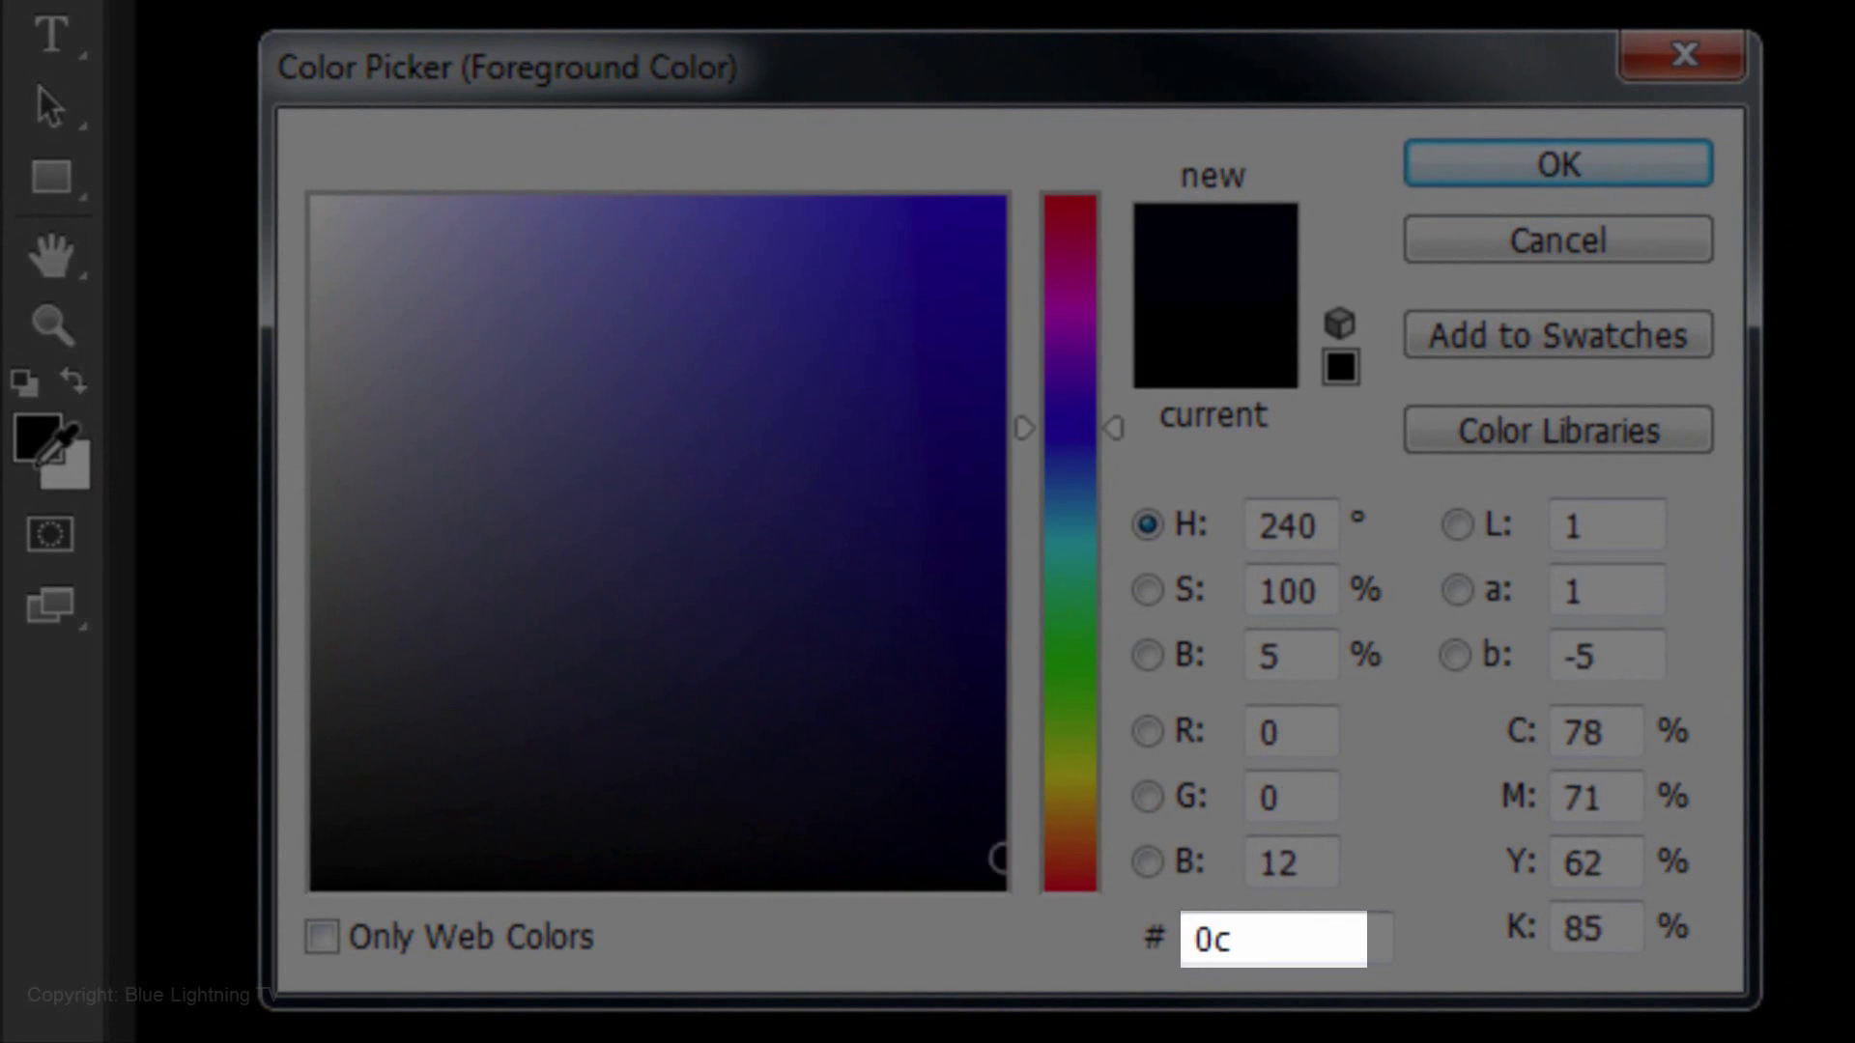
text(1f53)
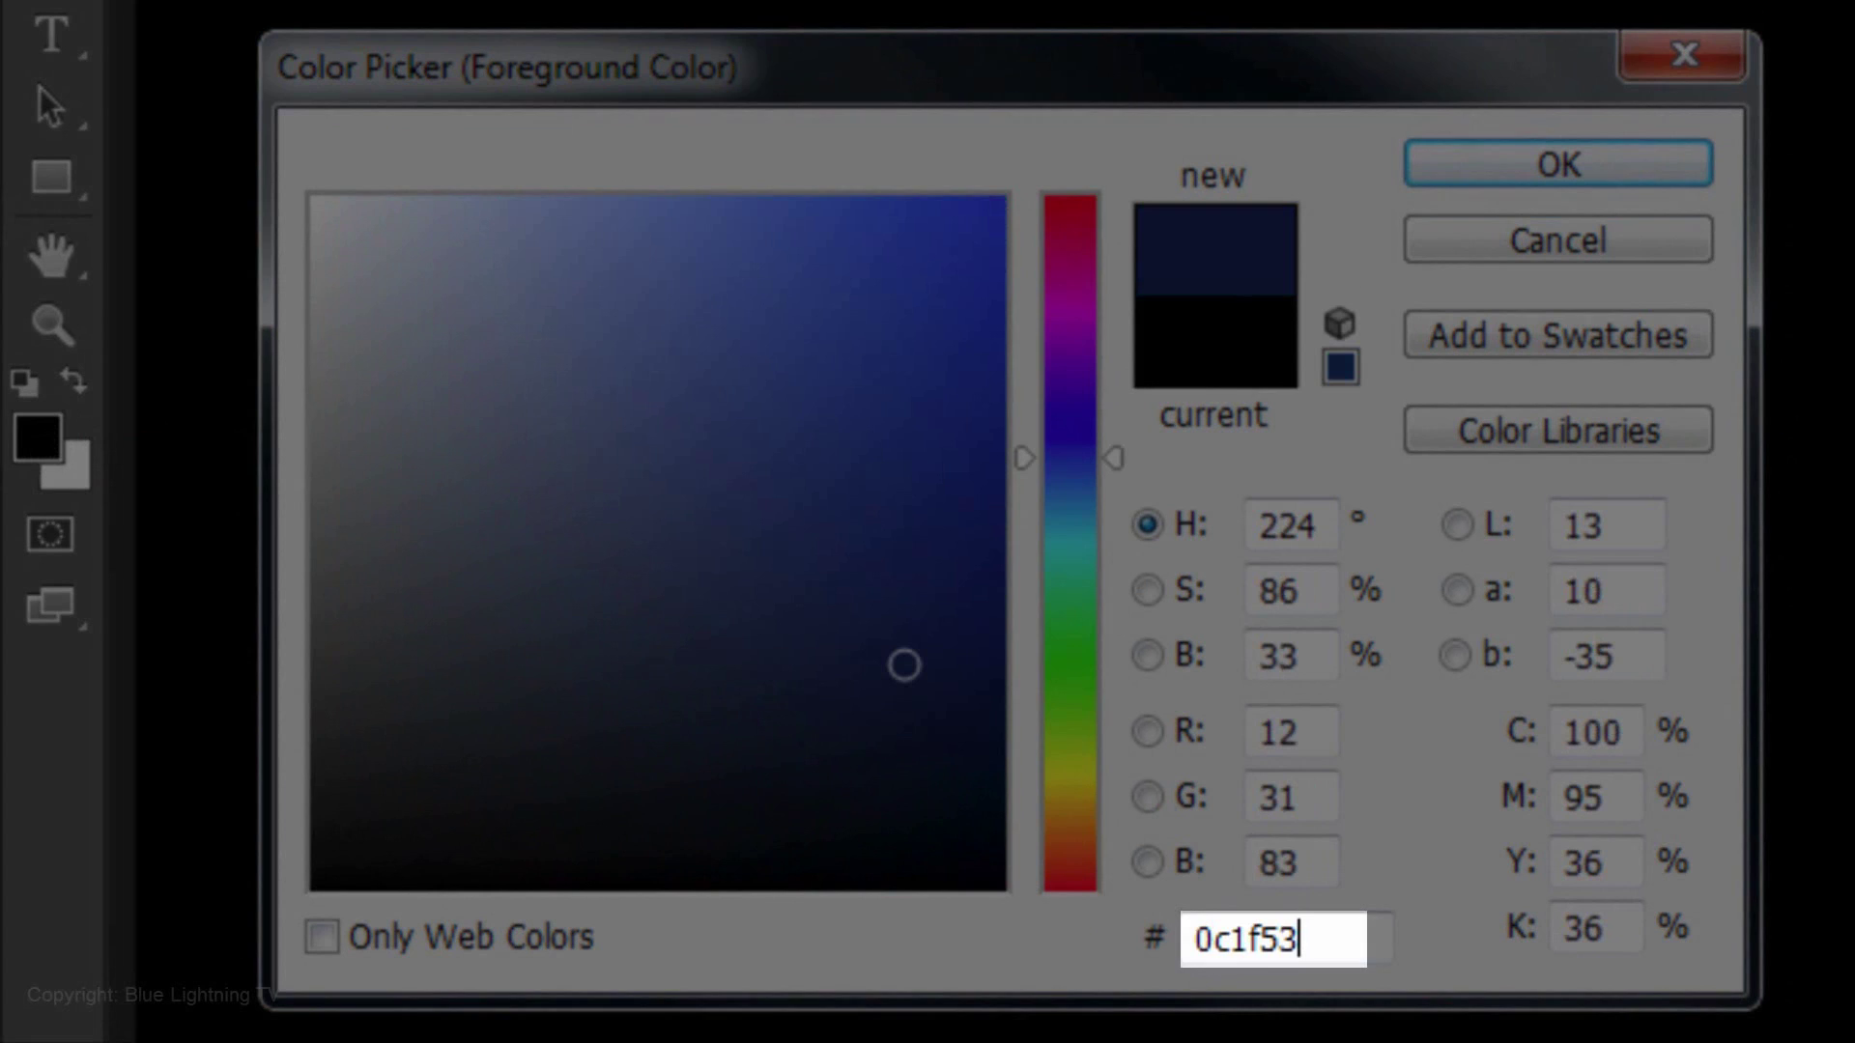
key(Return)
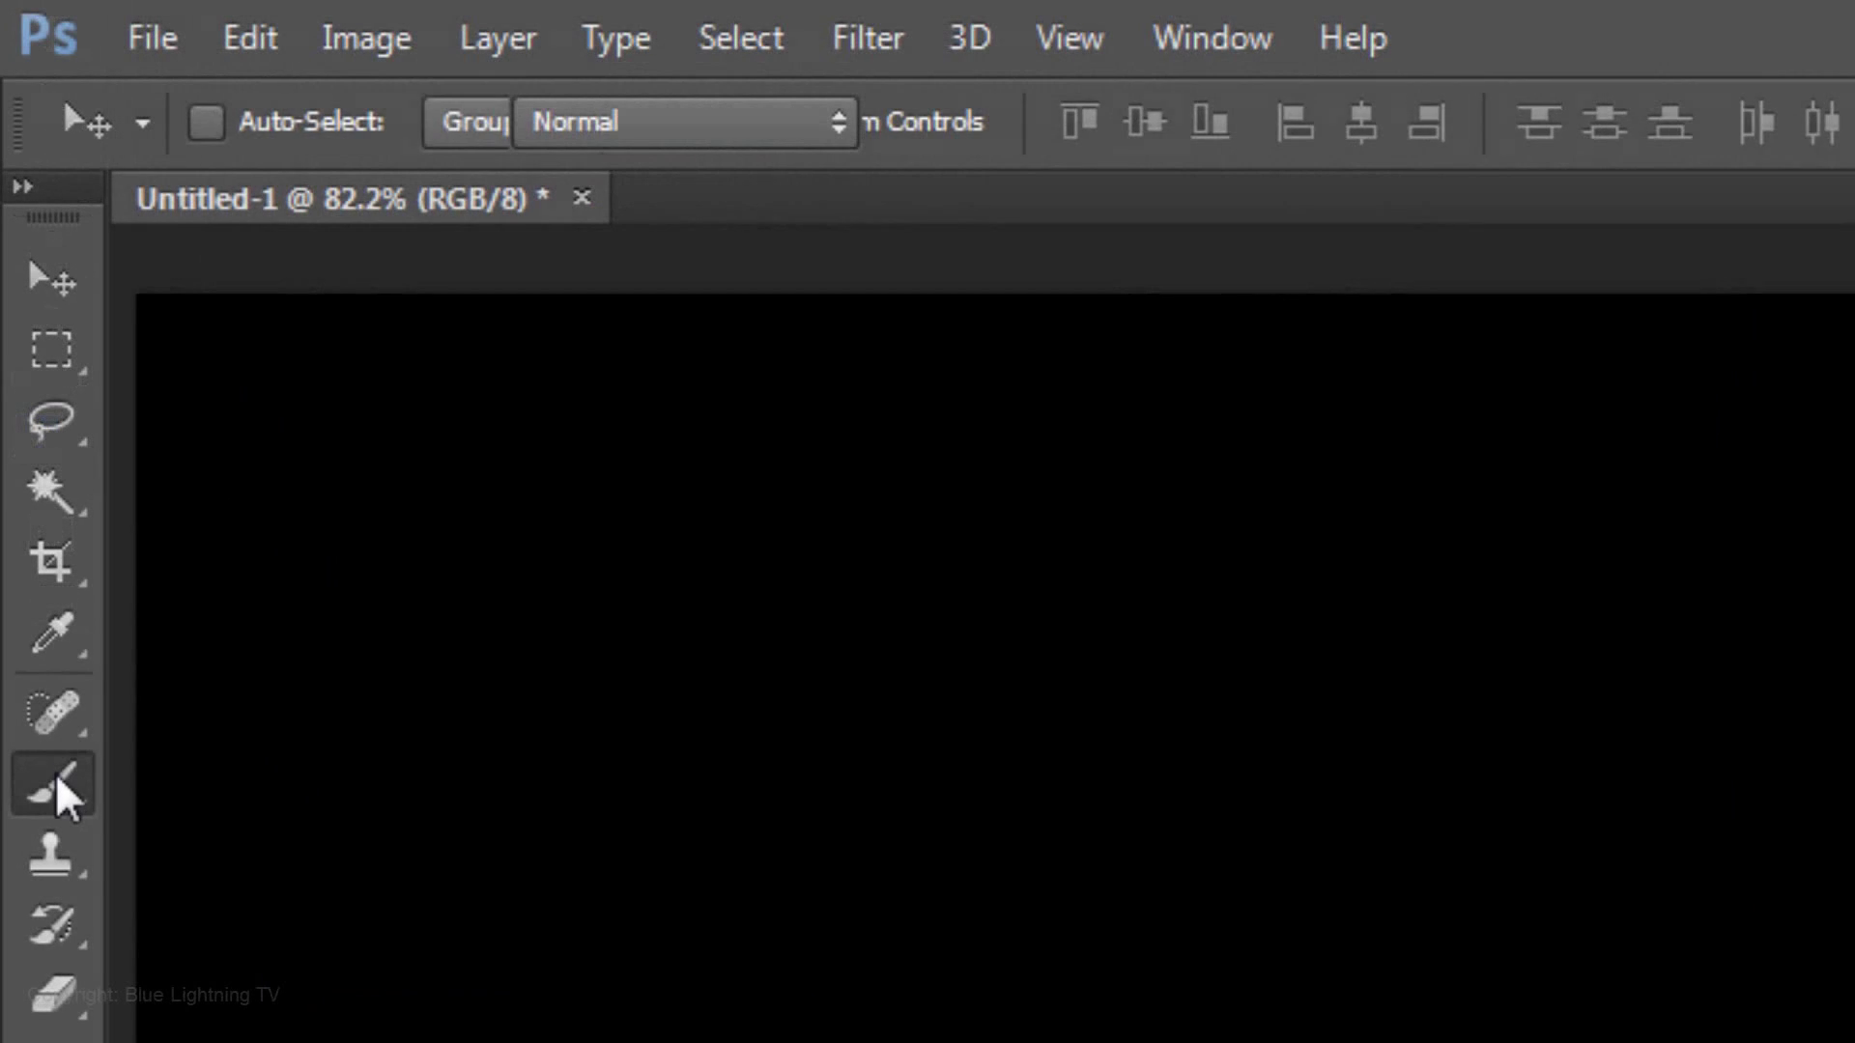
Paint one soft dark-blue dab at the canvas centre with a 1000 px, 0% hardness brush.
right_click(54, 781)
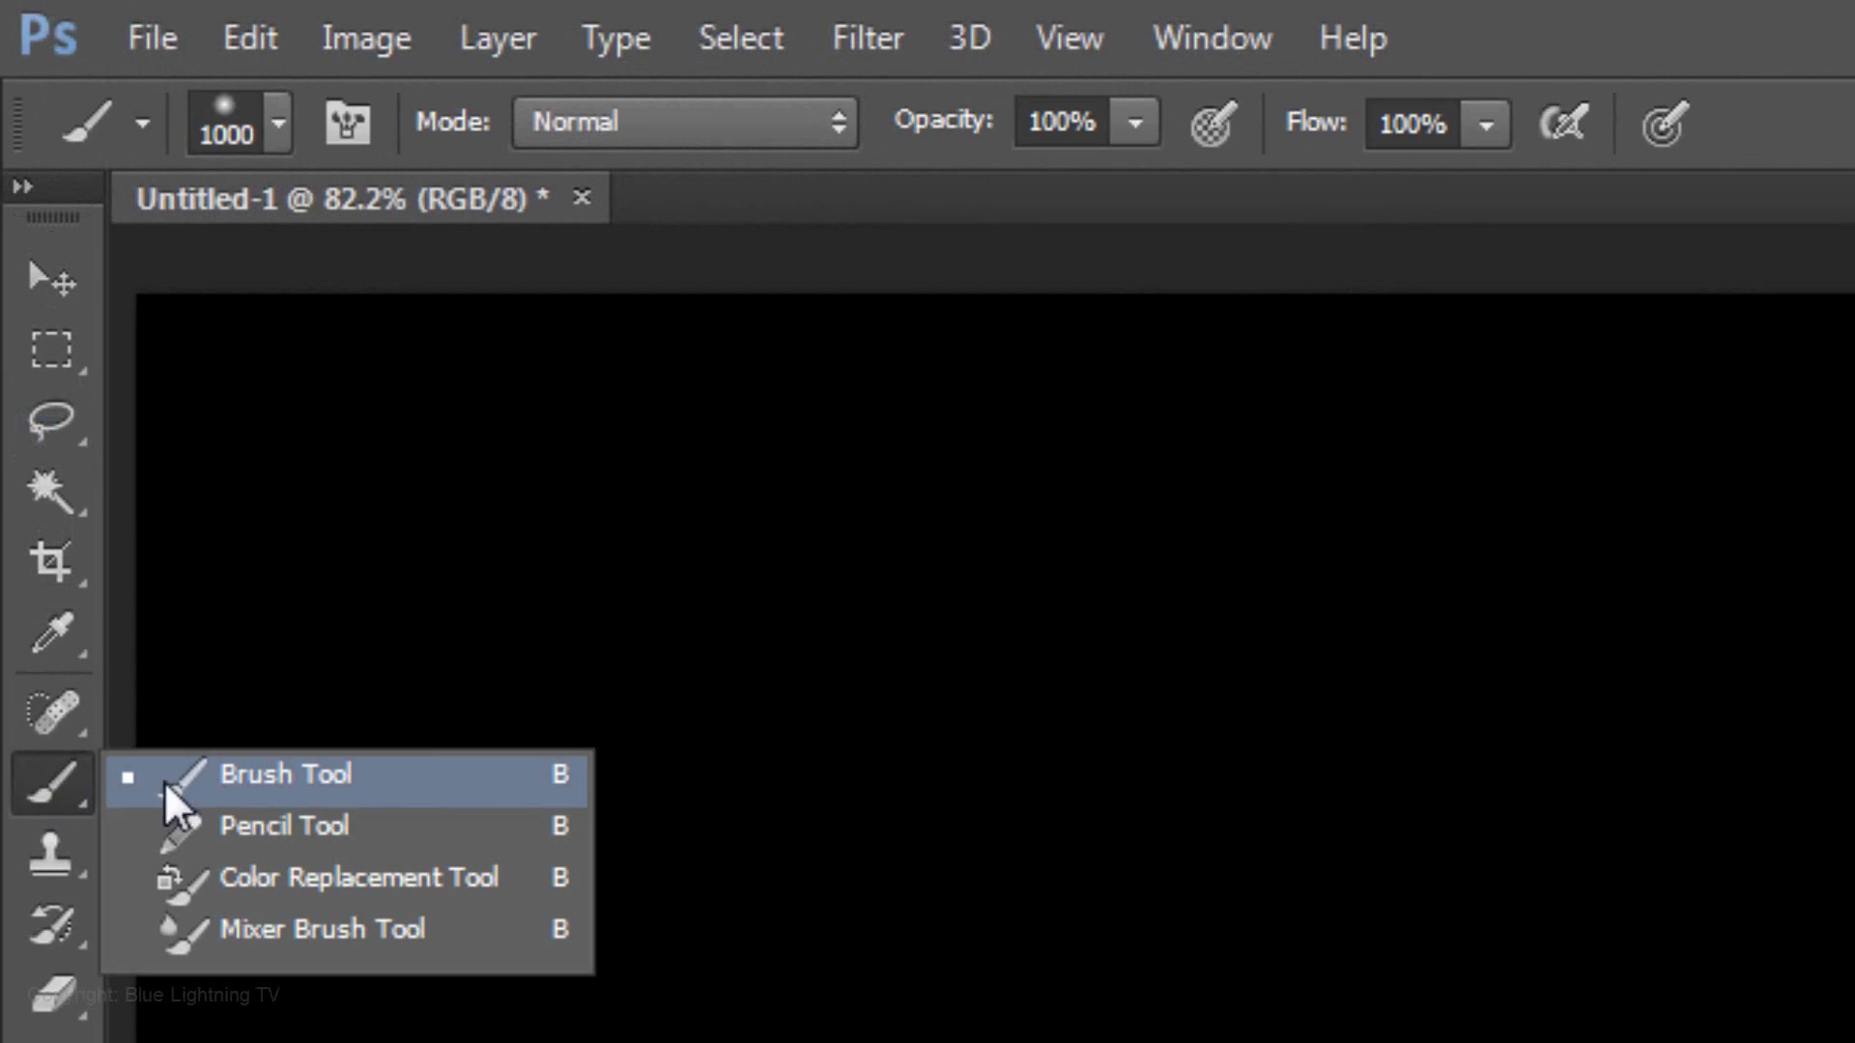
click(316, 780)
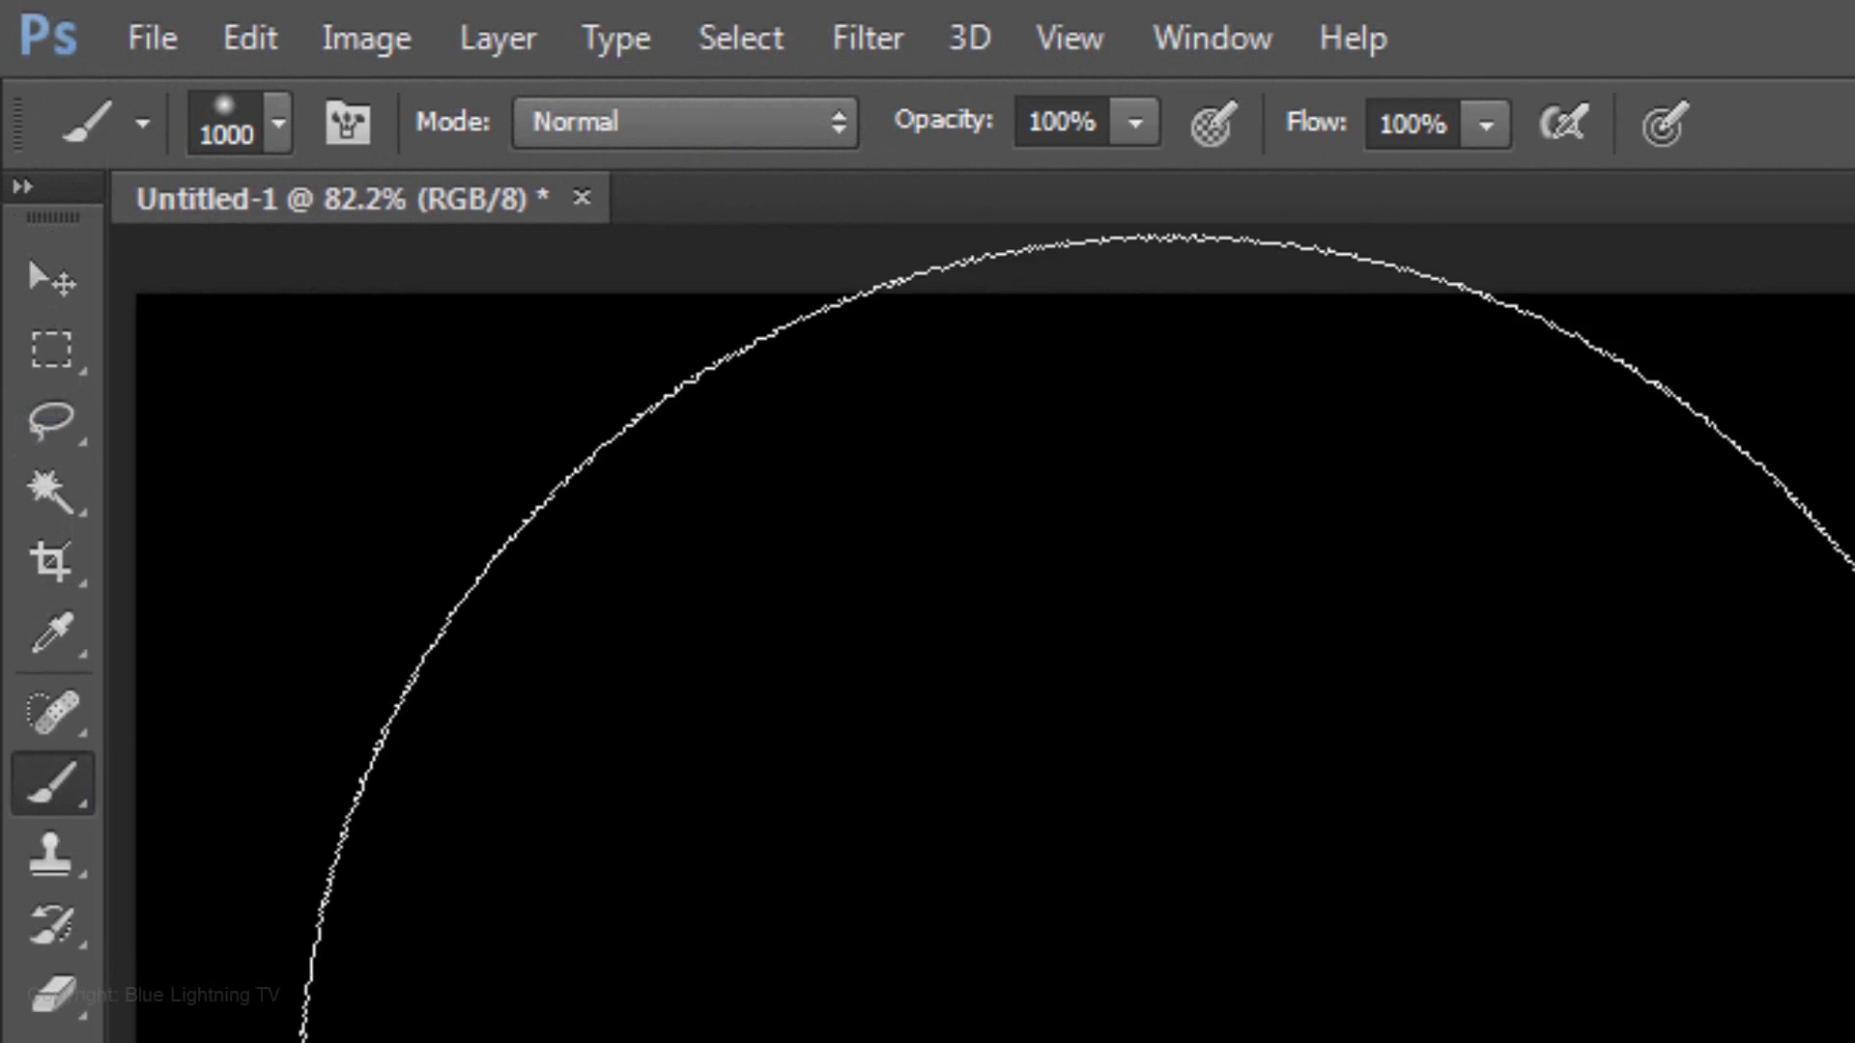
click(277, 116)
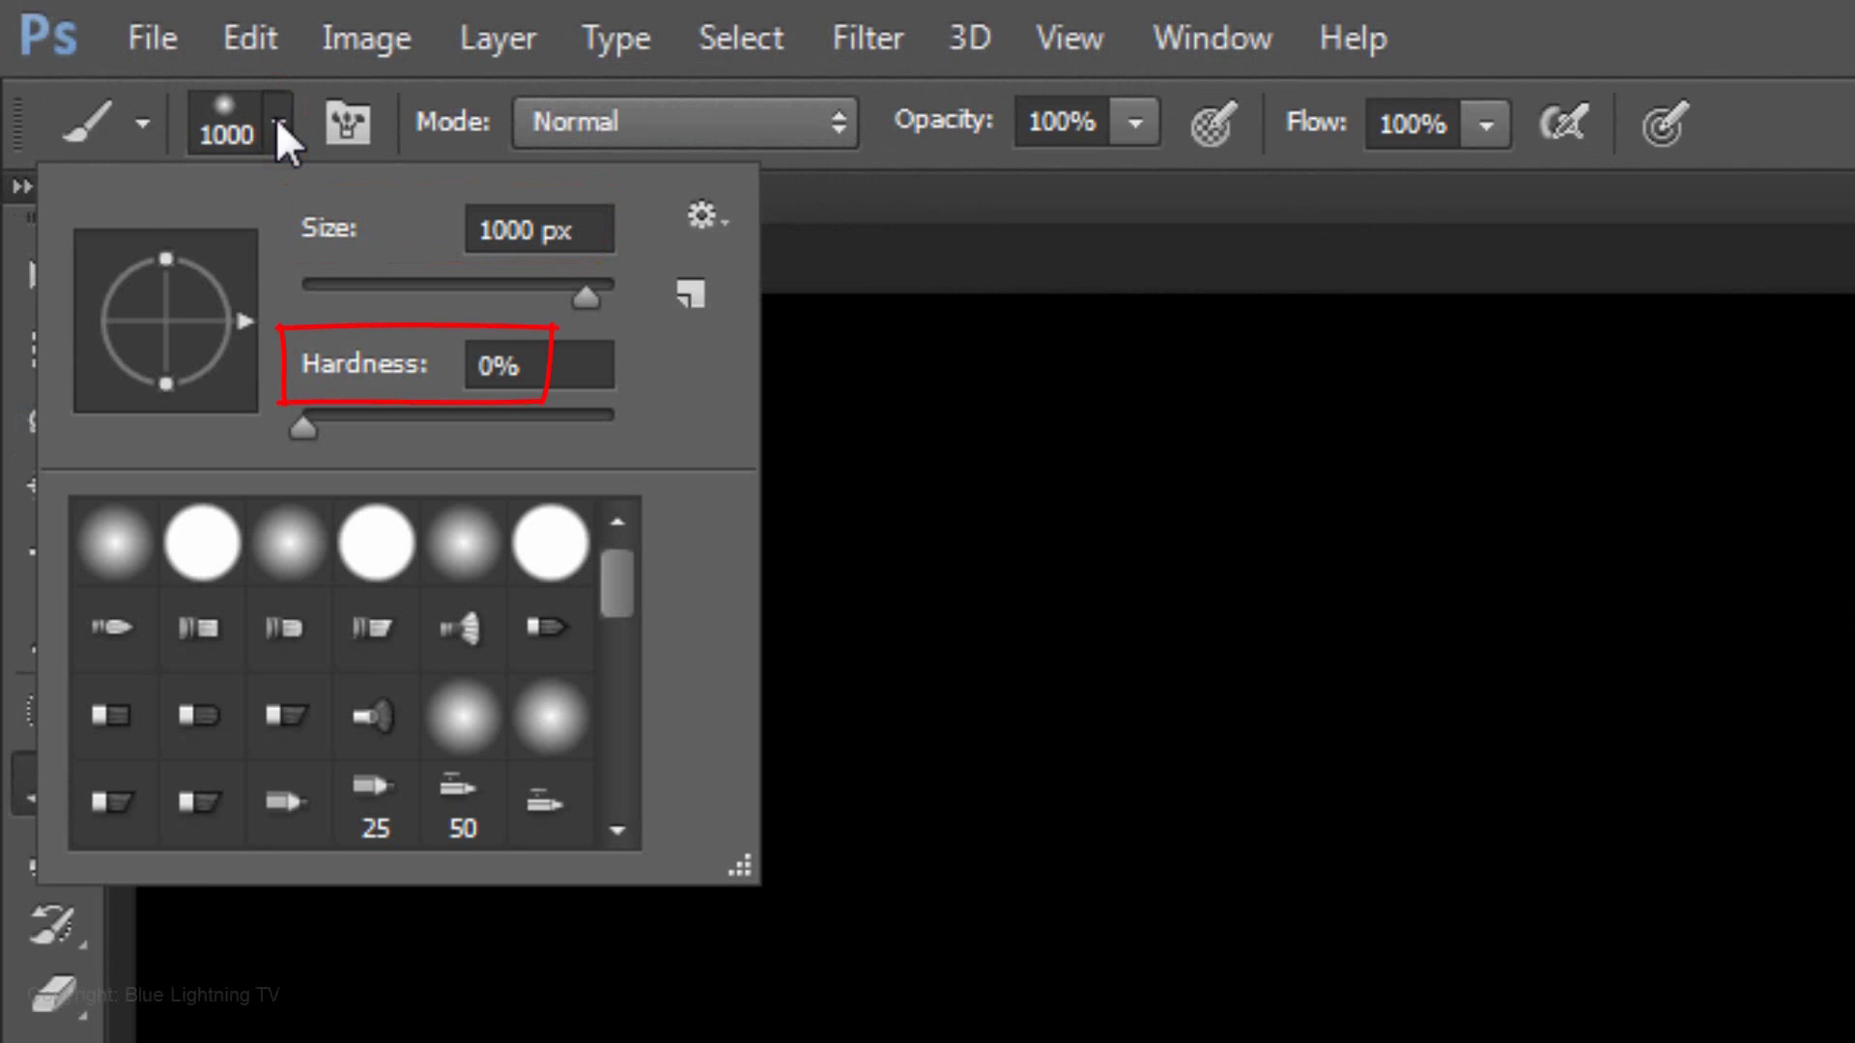
click(278, 121)
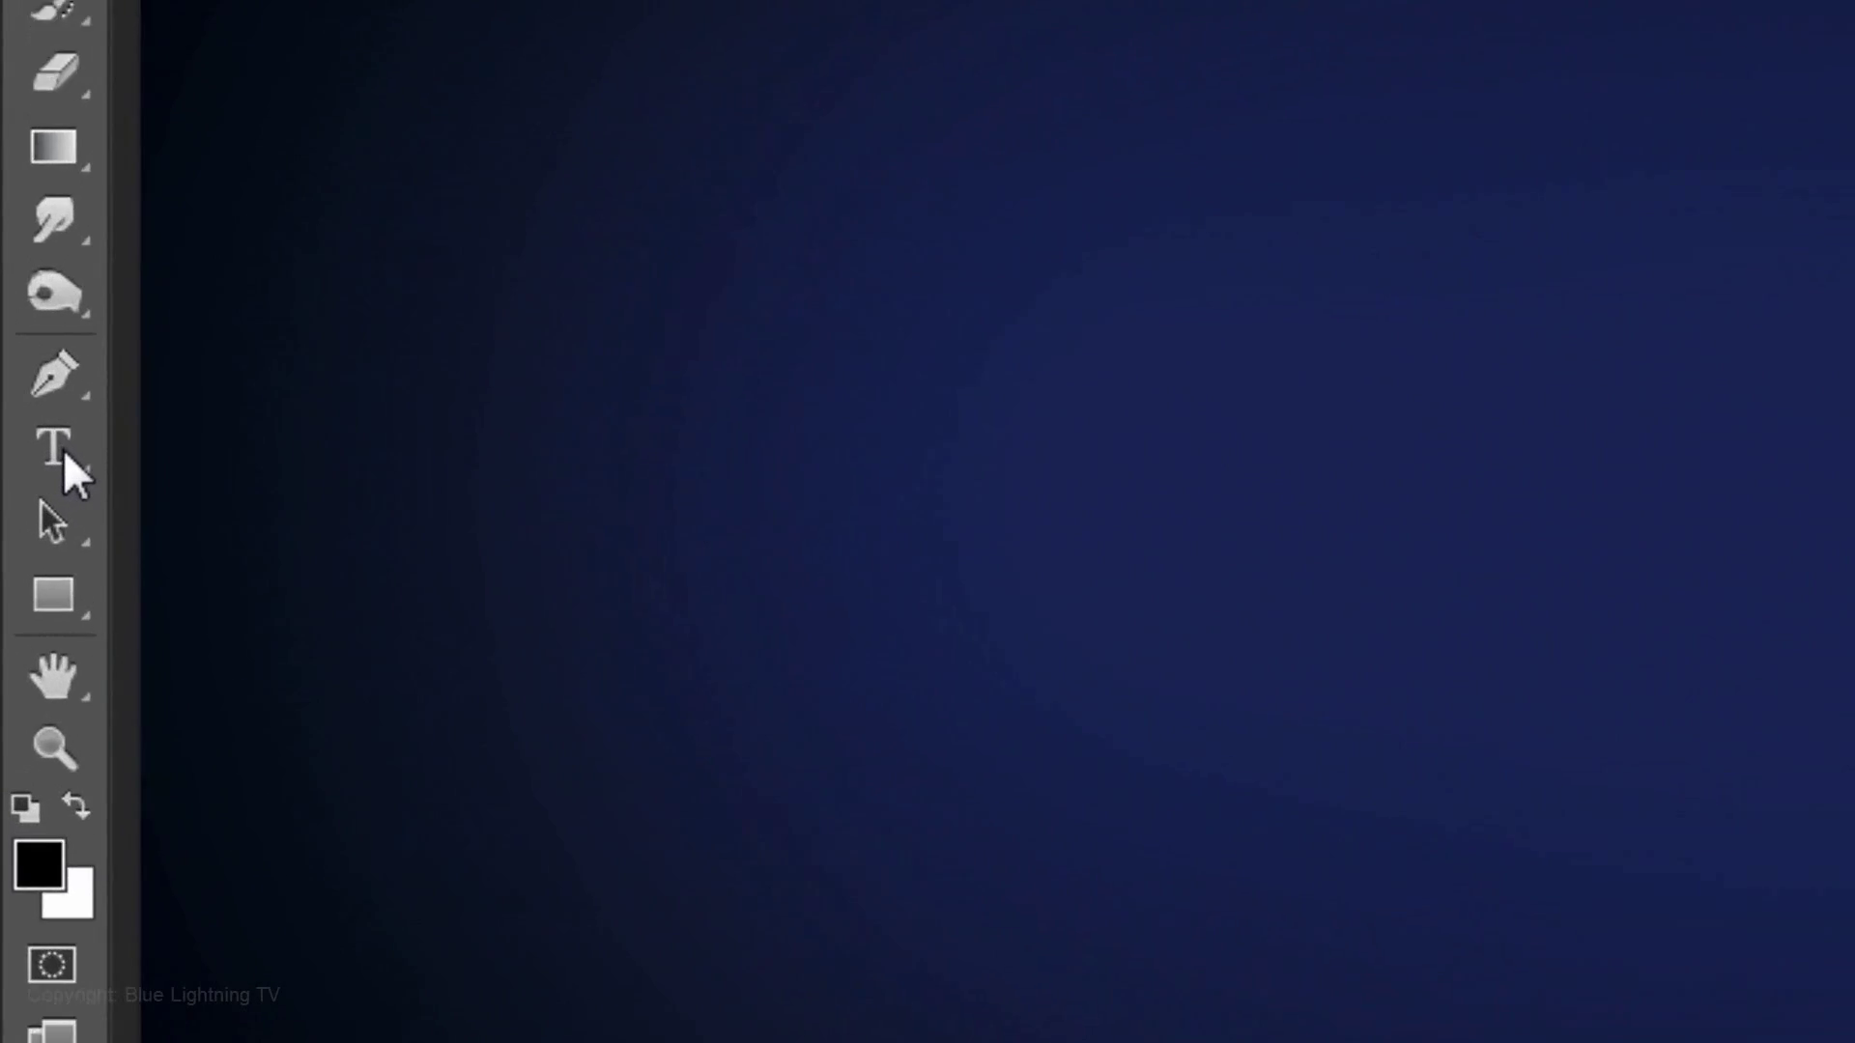
Set up the Horizontal Type Tool with Helvetica Neue 225 pt in white.
click(21, 486)
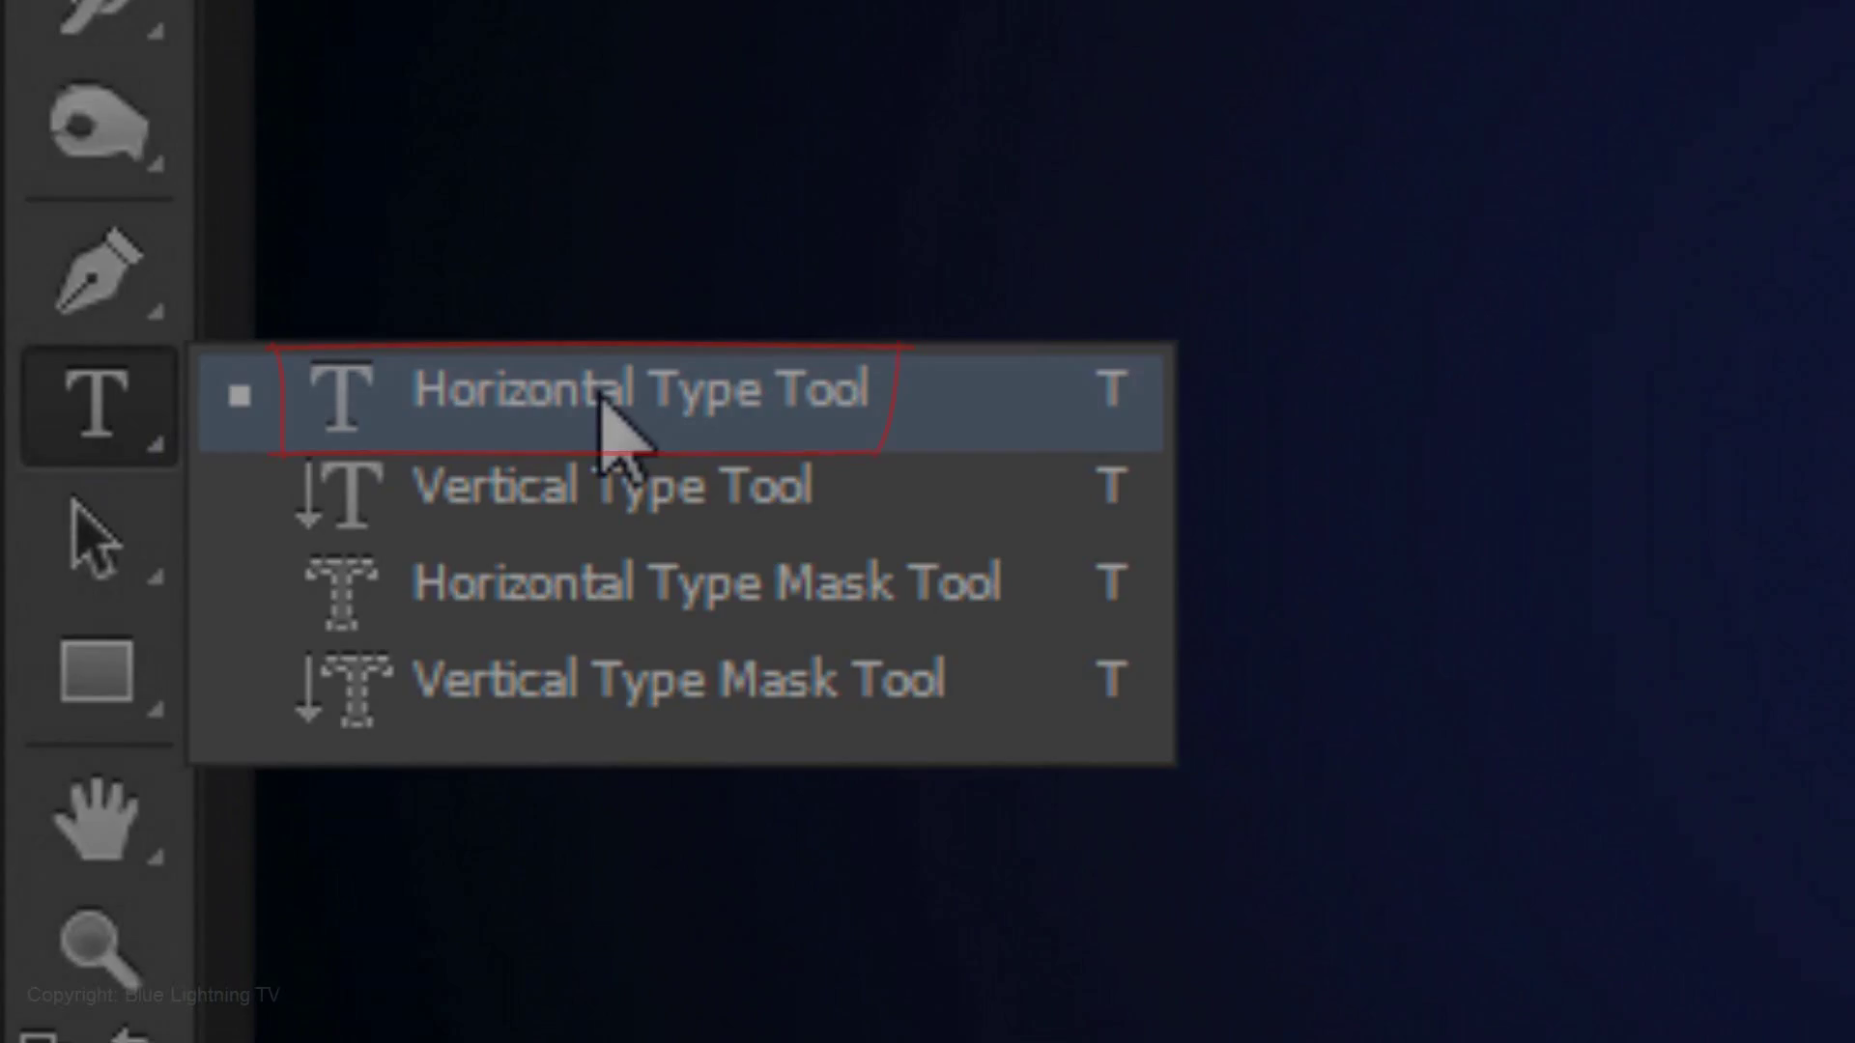
click(602, 398)
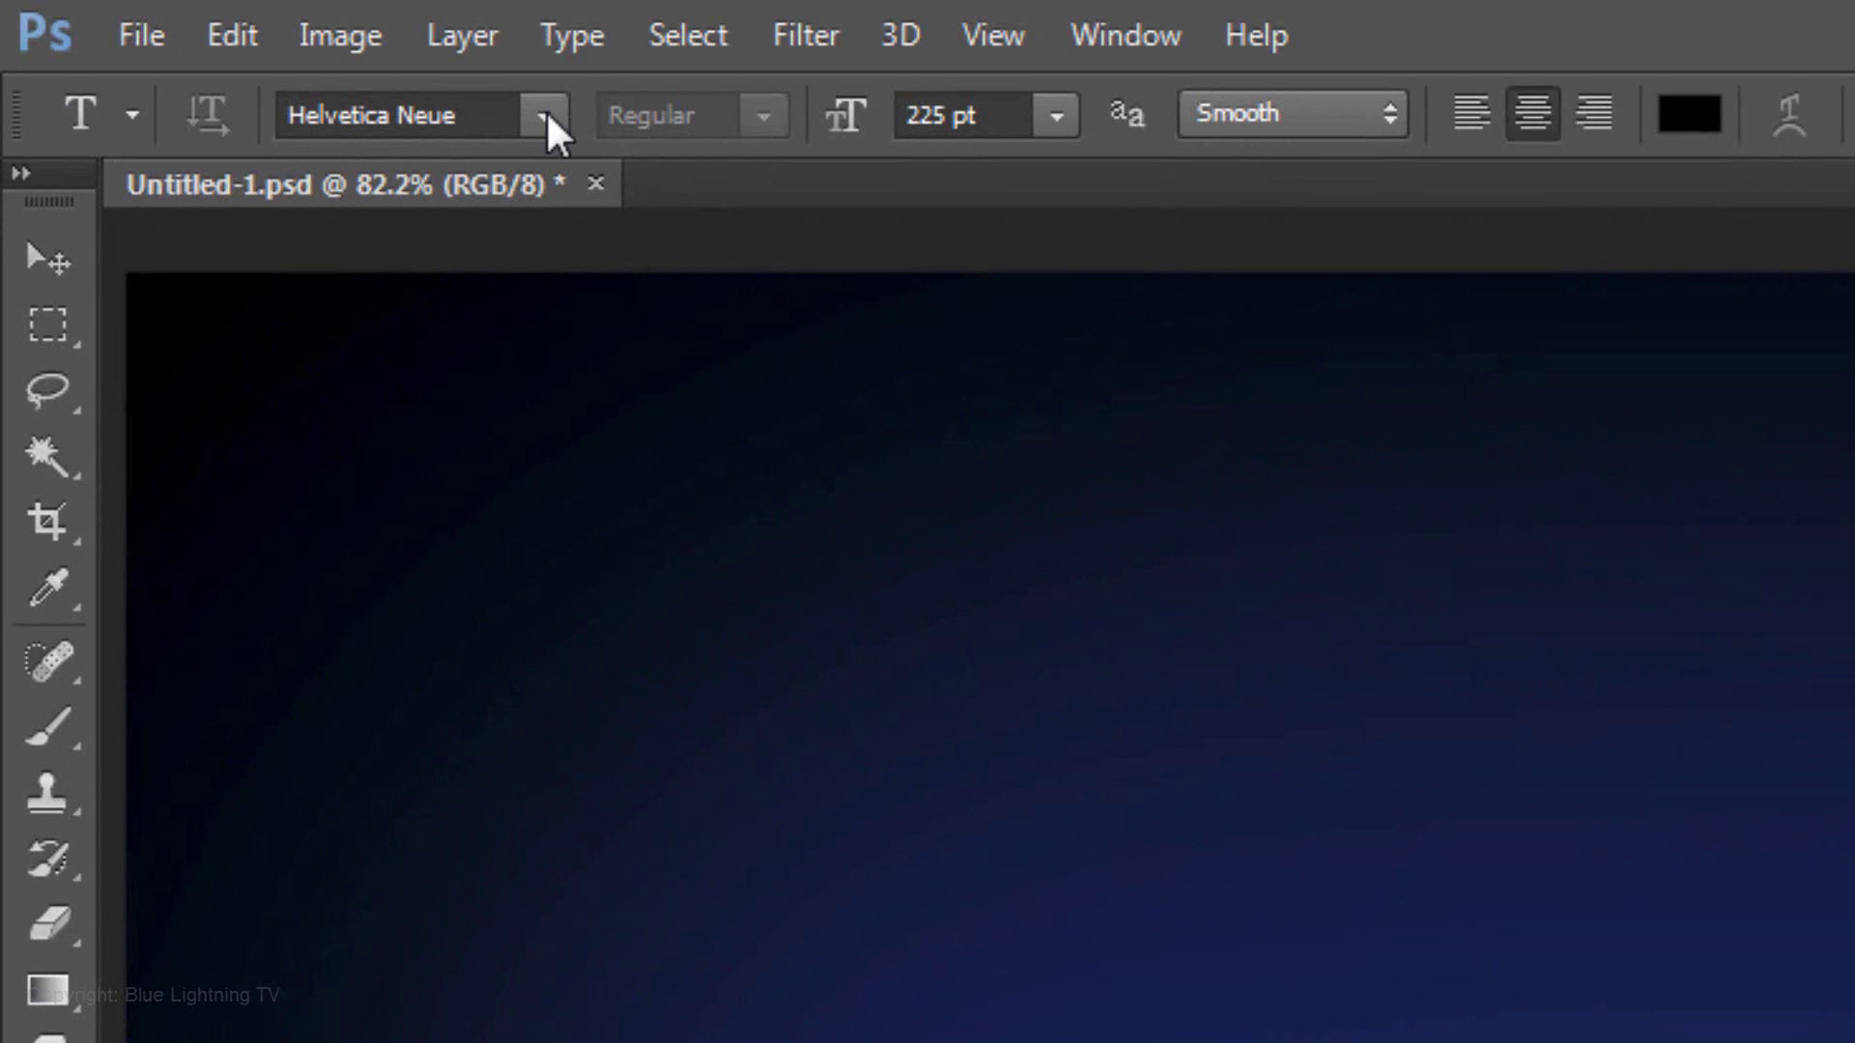
click(547, 112)
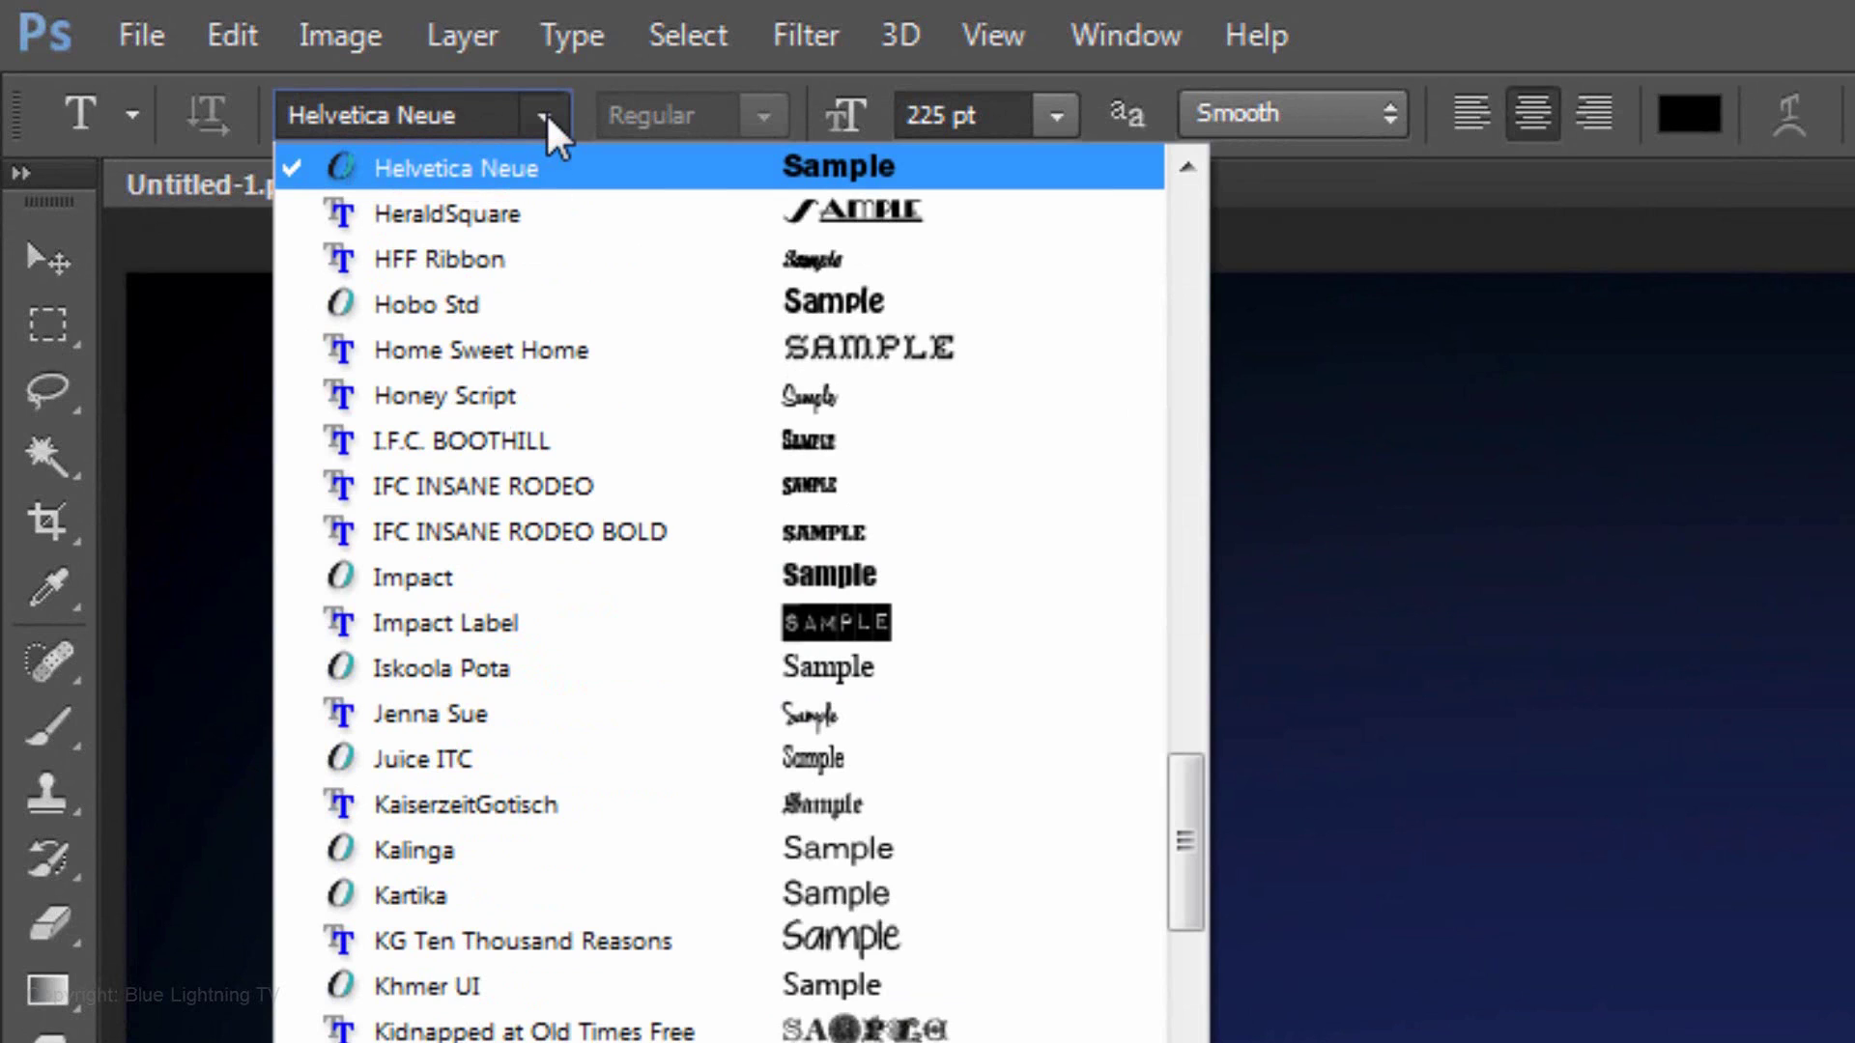
click(543, 114)
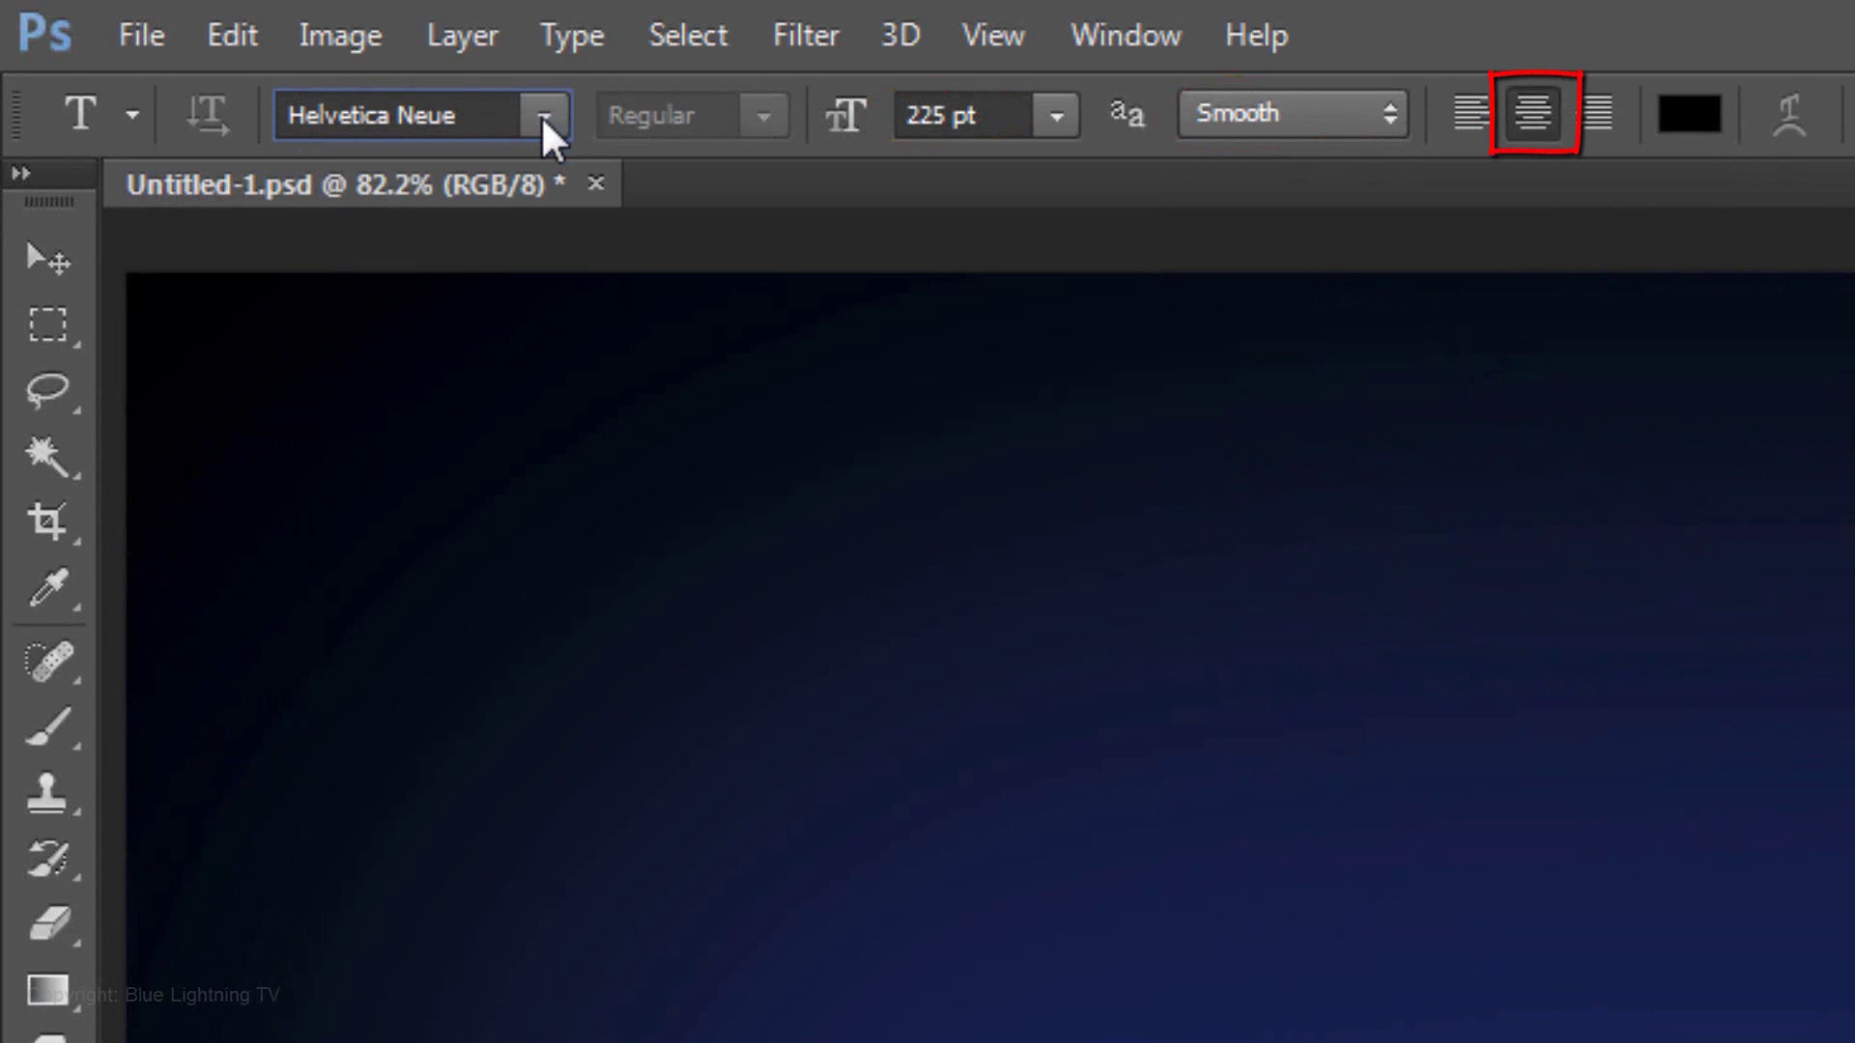
click(1689, 114)
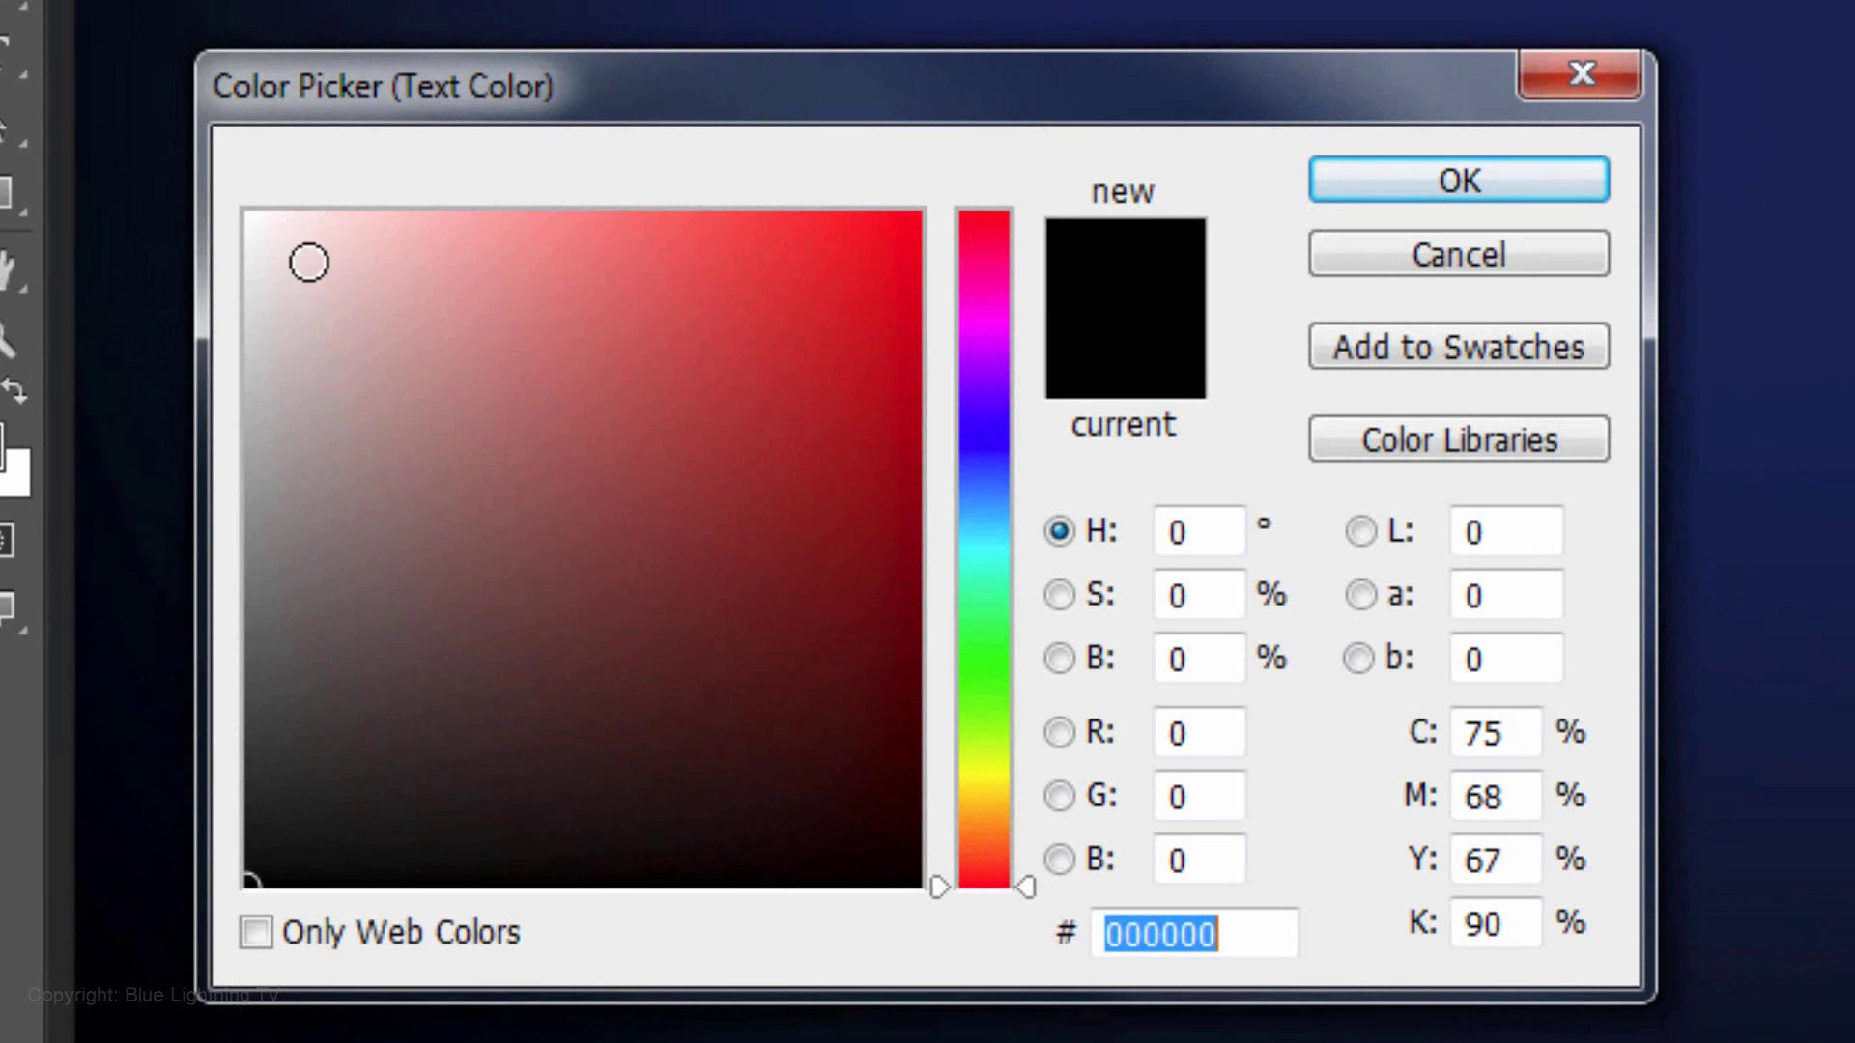
click(246, 215)
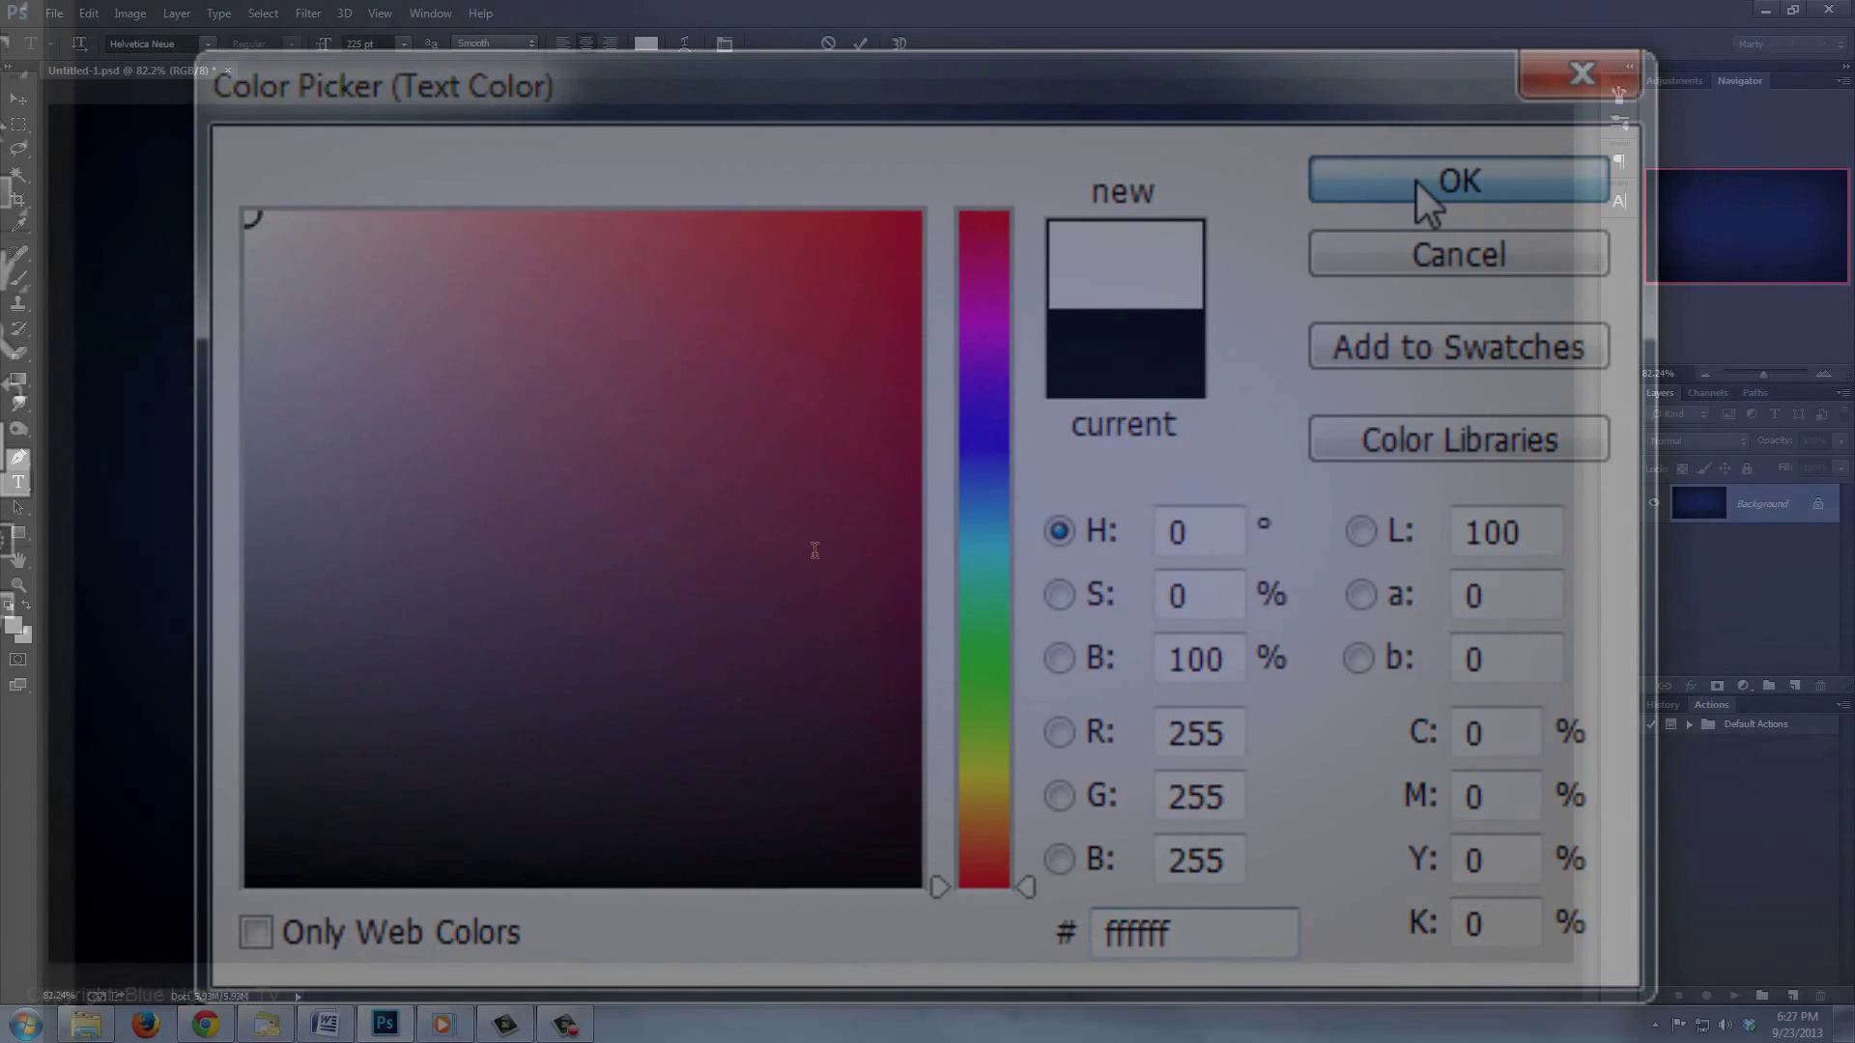
click(1414, 178)
Type 'Ghost' on the canvas and move it into a centred position.
click(815, 551)
text(Ghost)
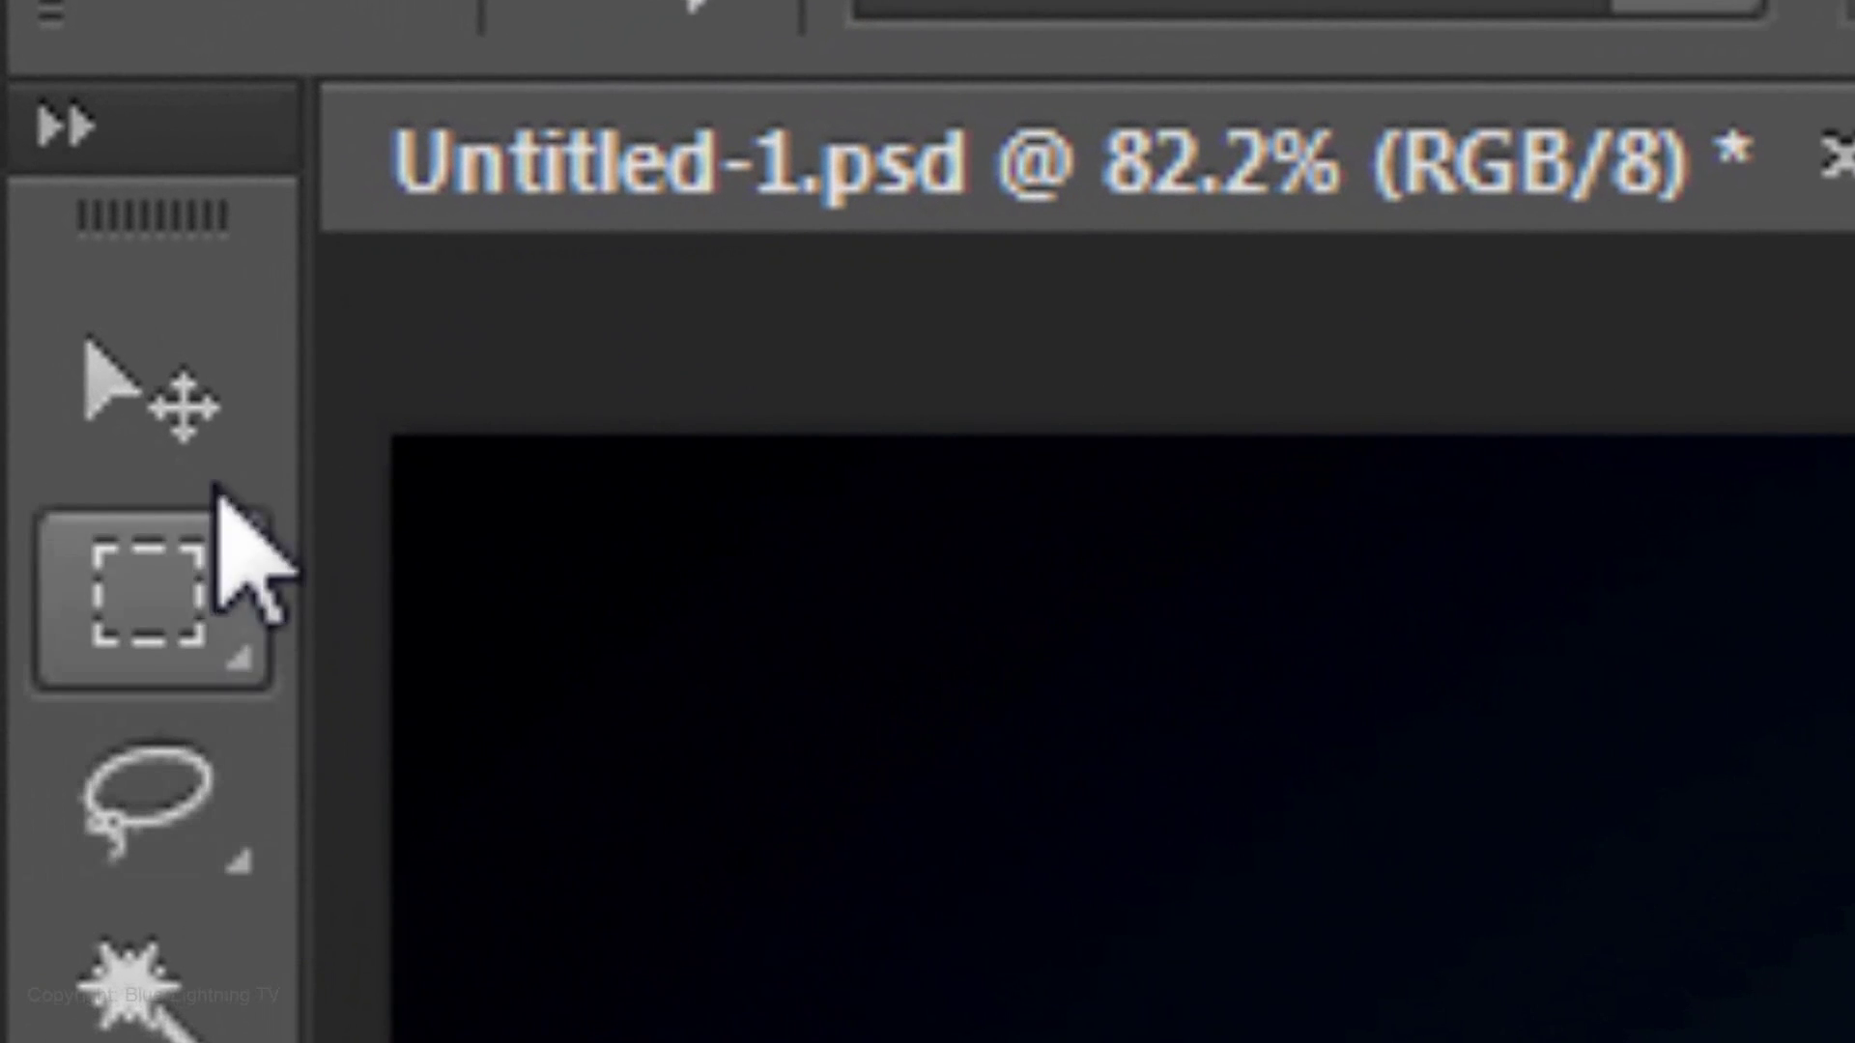
click(179, 377)
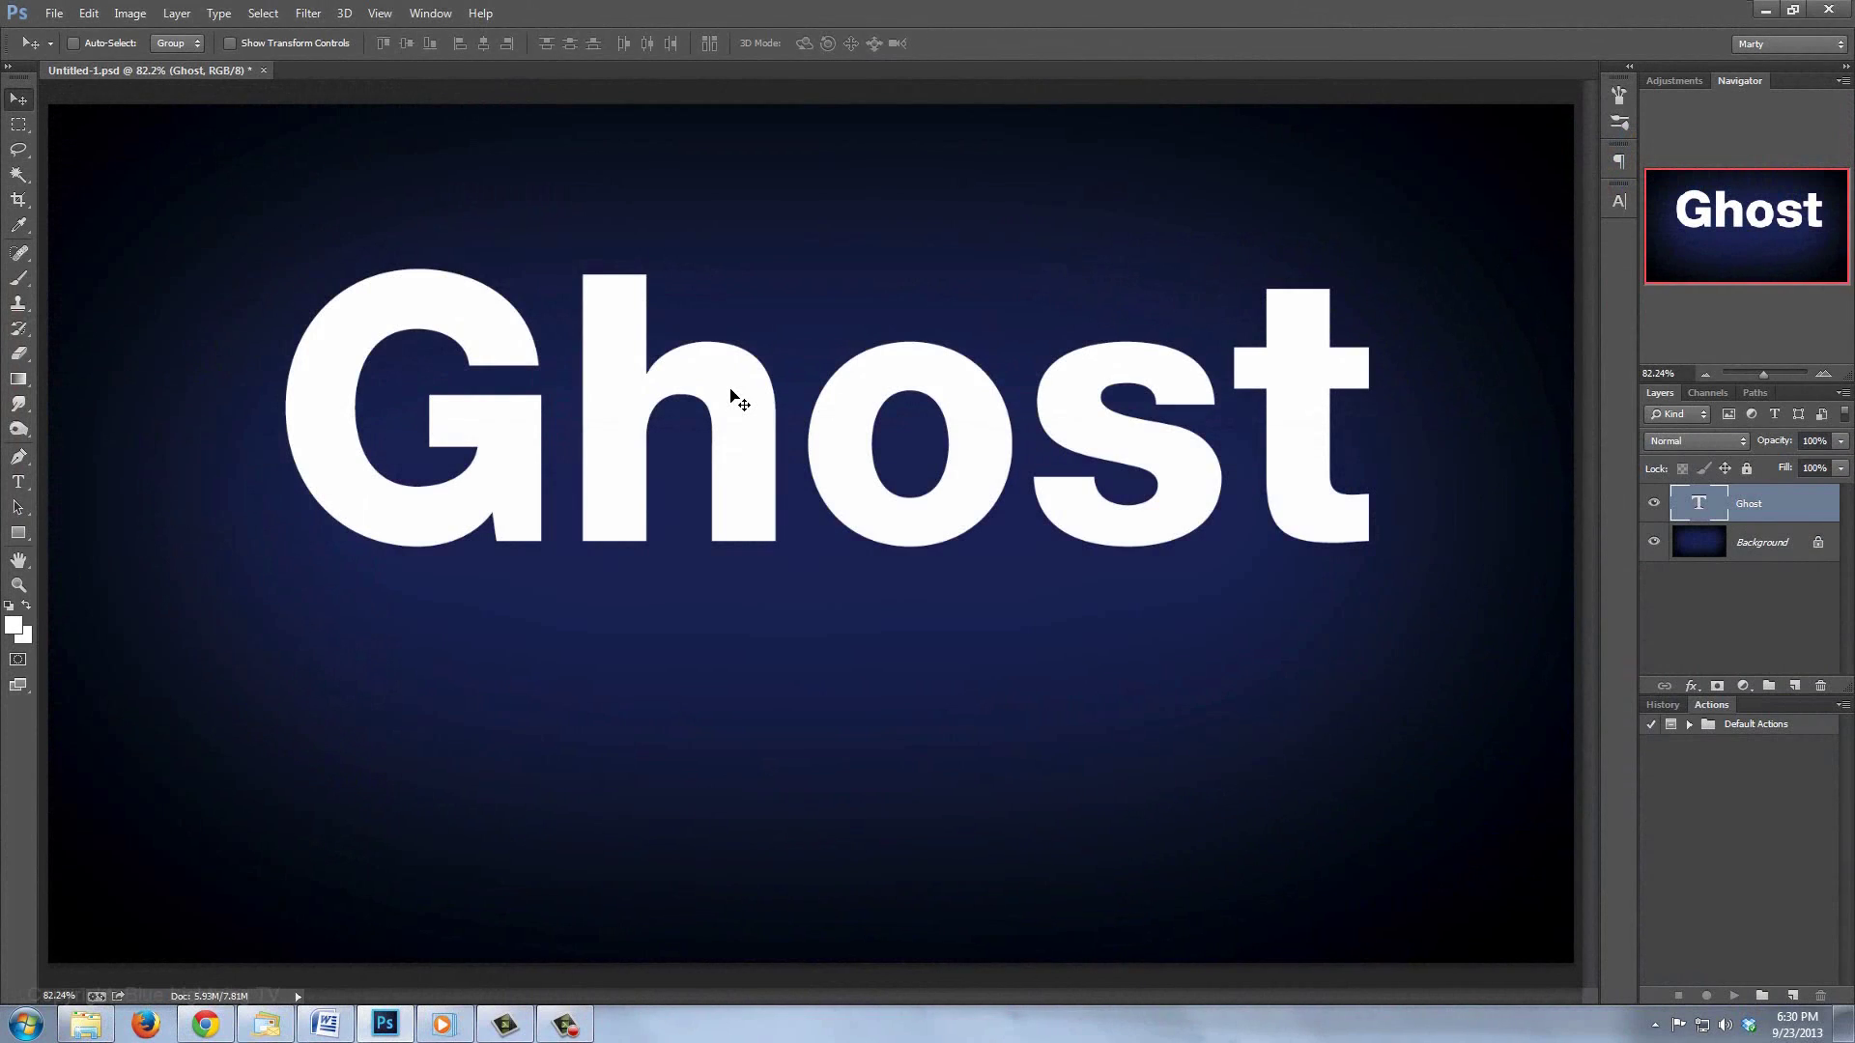
drag(732, 391, 703, 484)
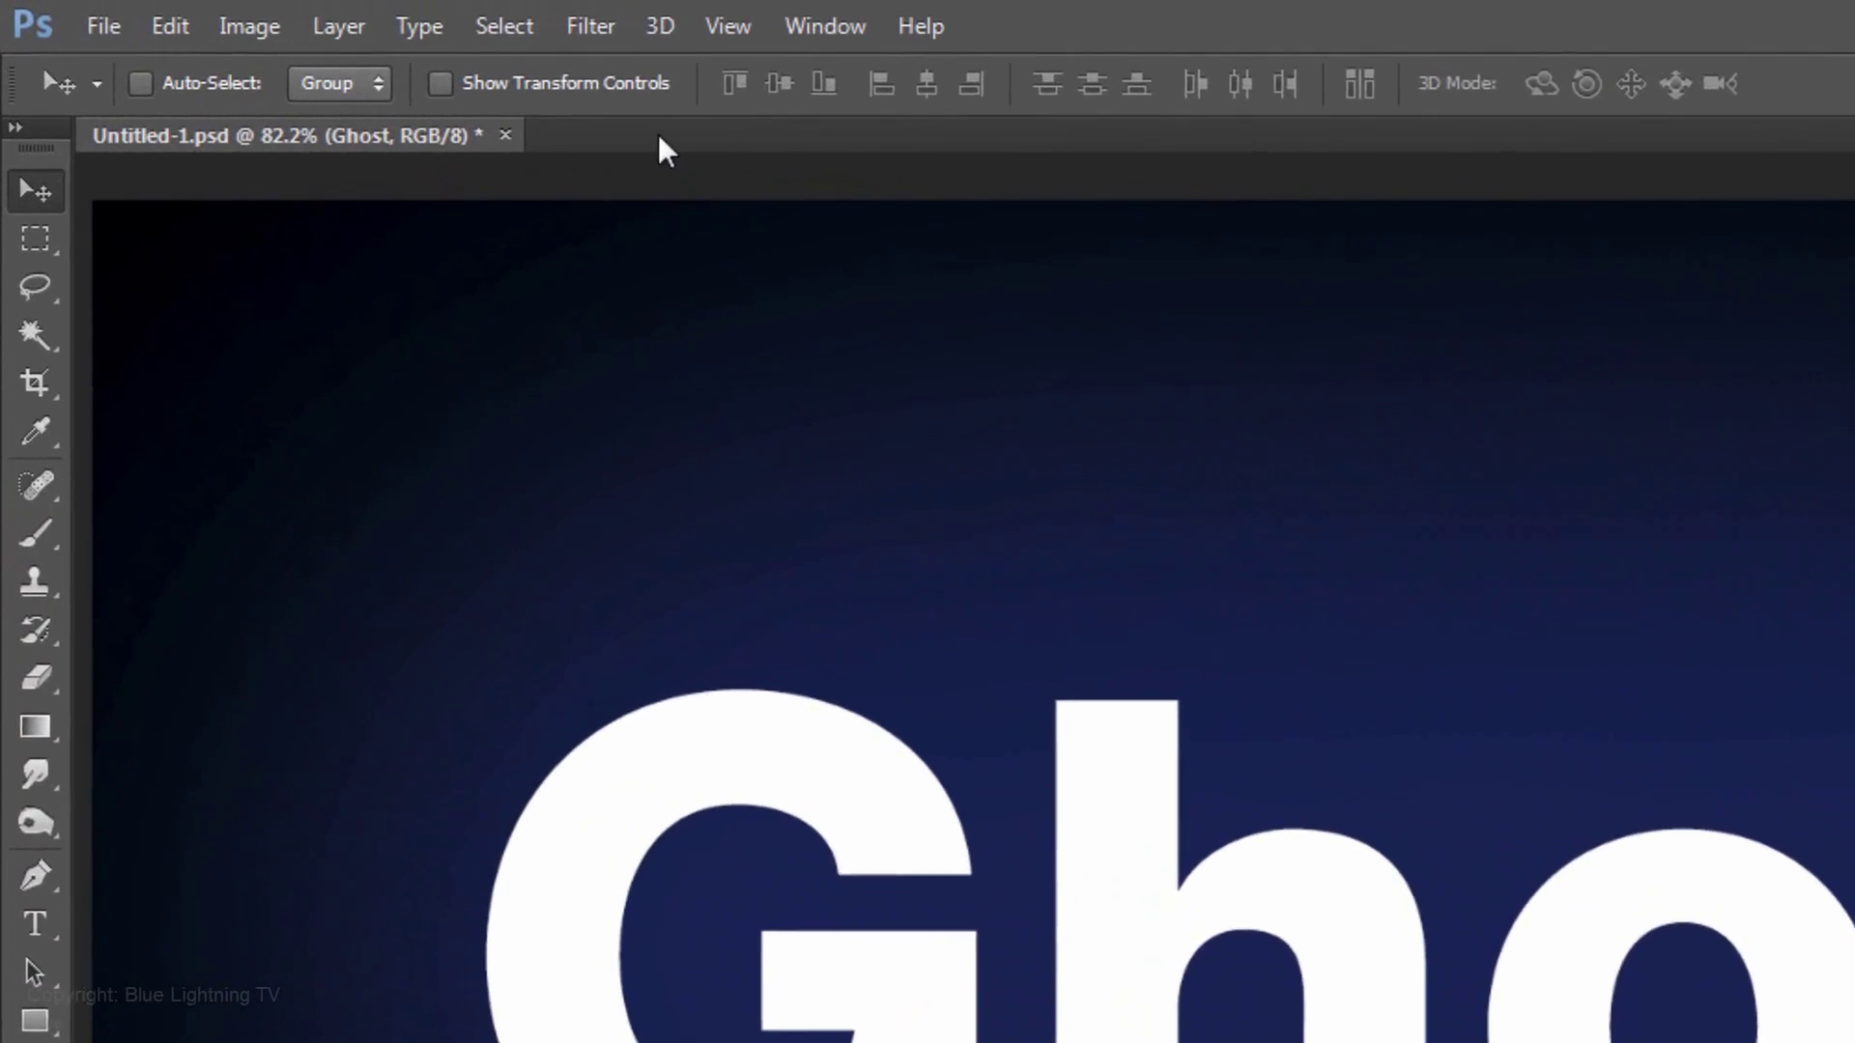
Rasterize the Ghost type layer and apply a 10-pixel Gaussian Blur to it.
click(308, 14)
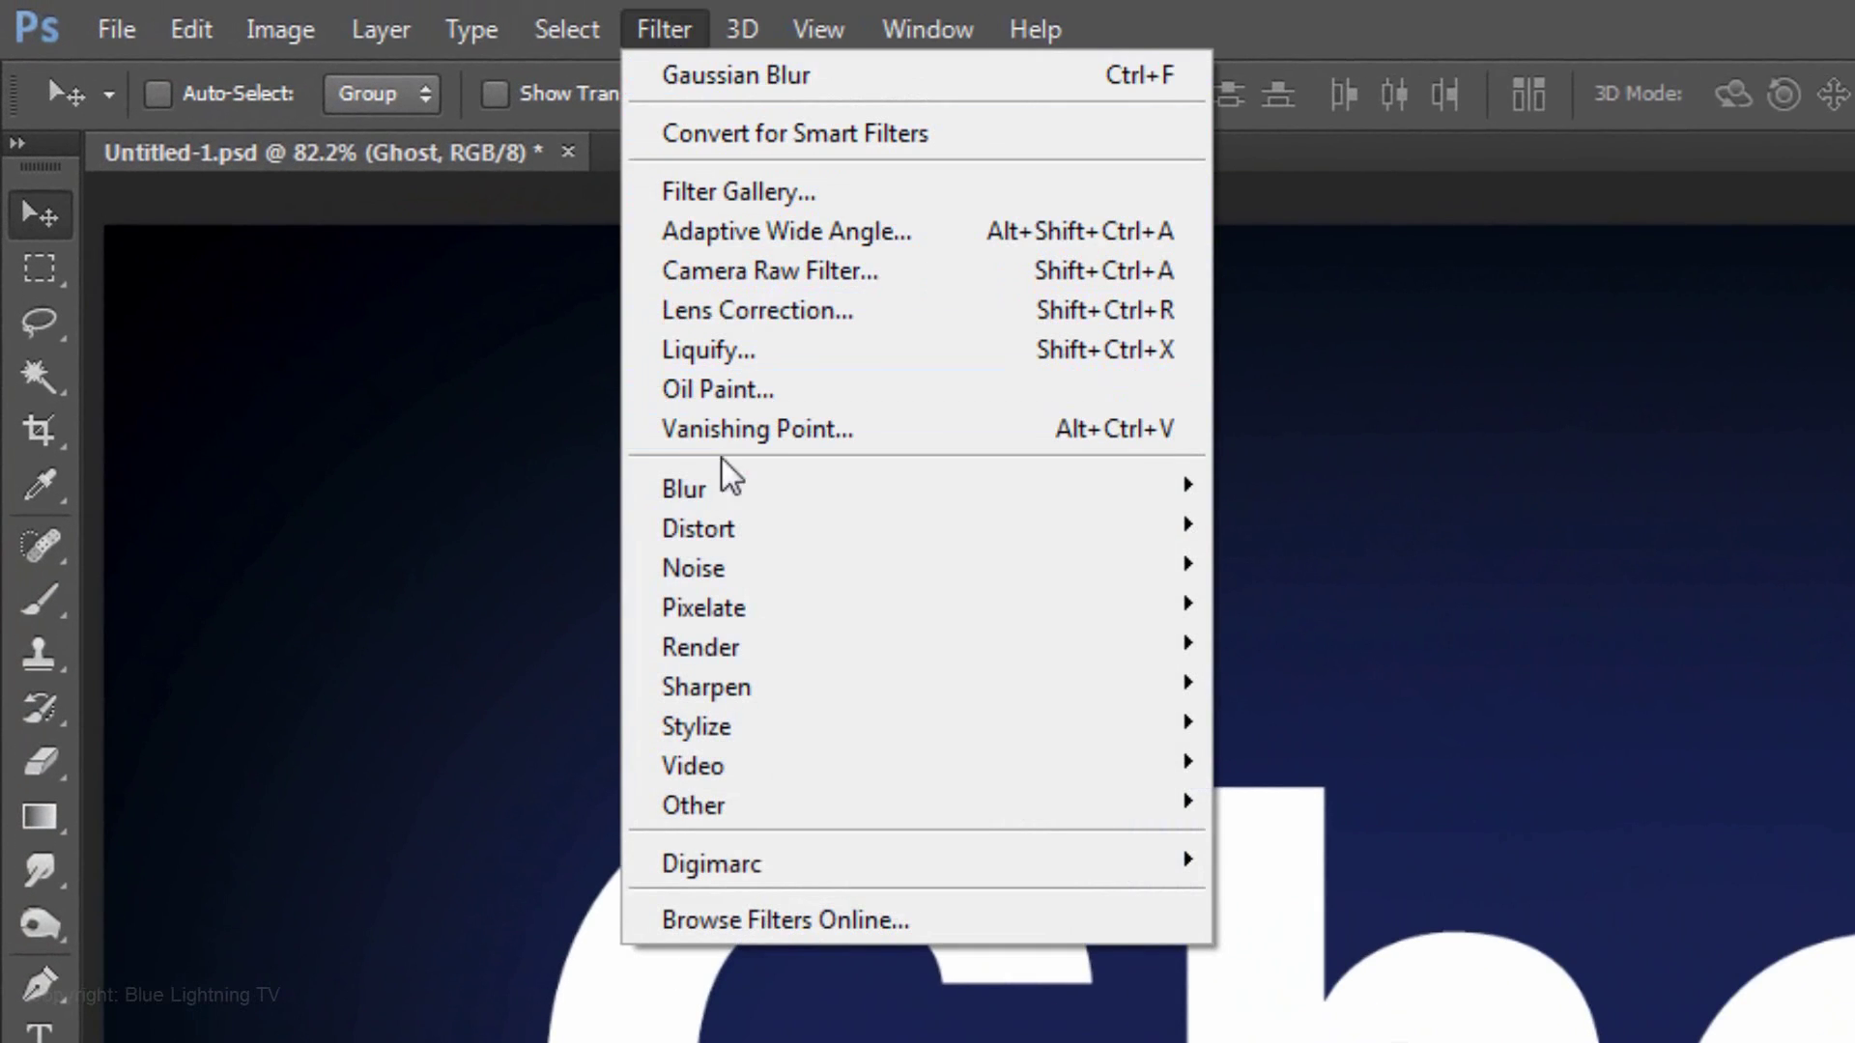
mouse_move(710, 483)
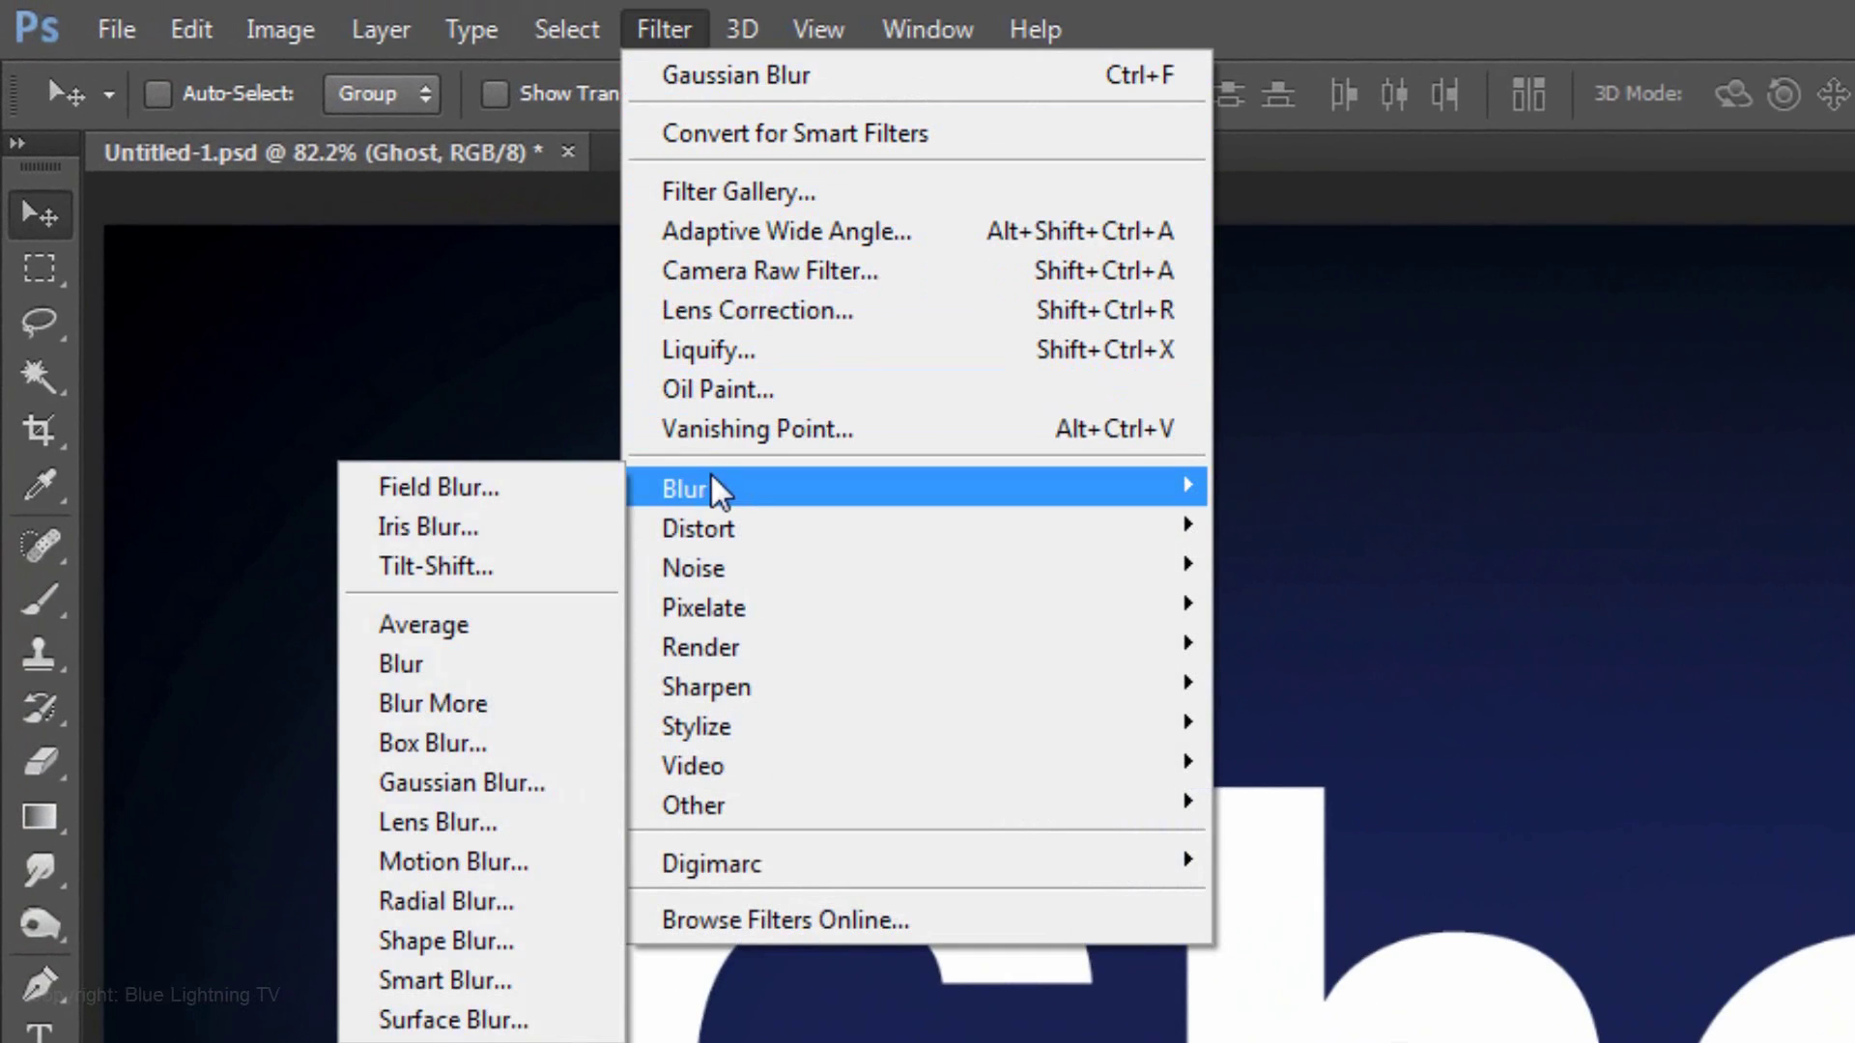
click(455, 778)
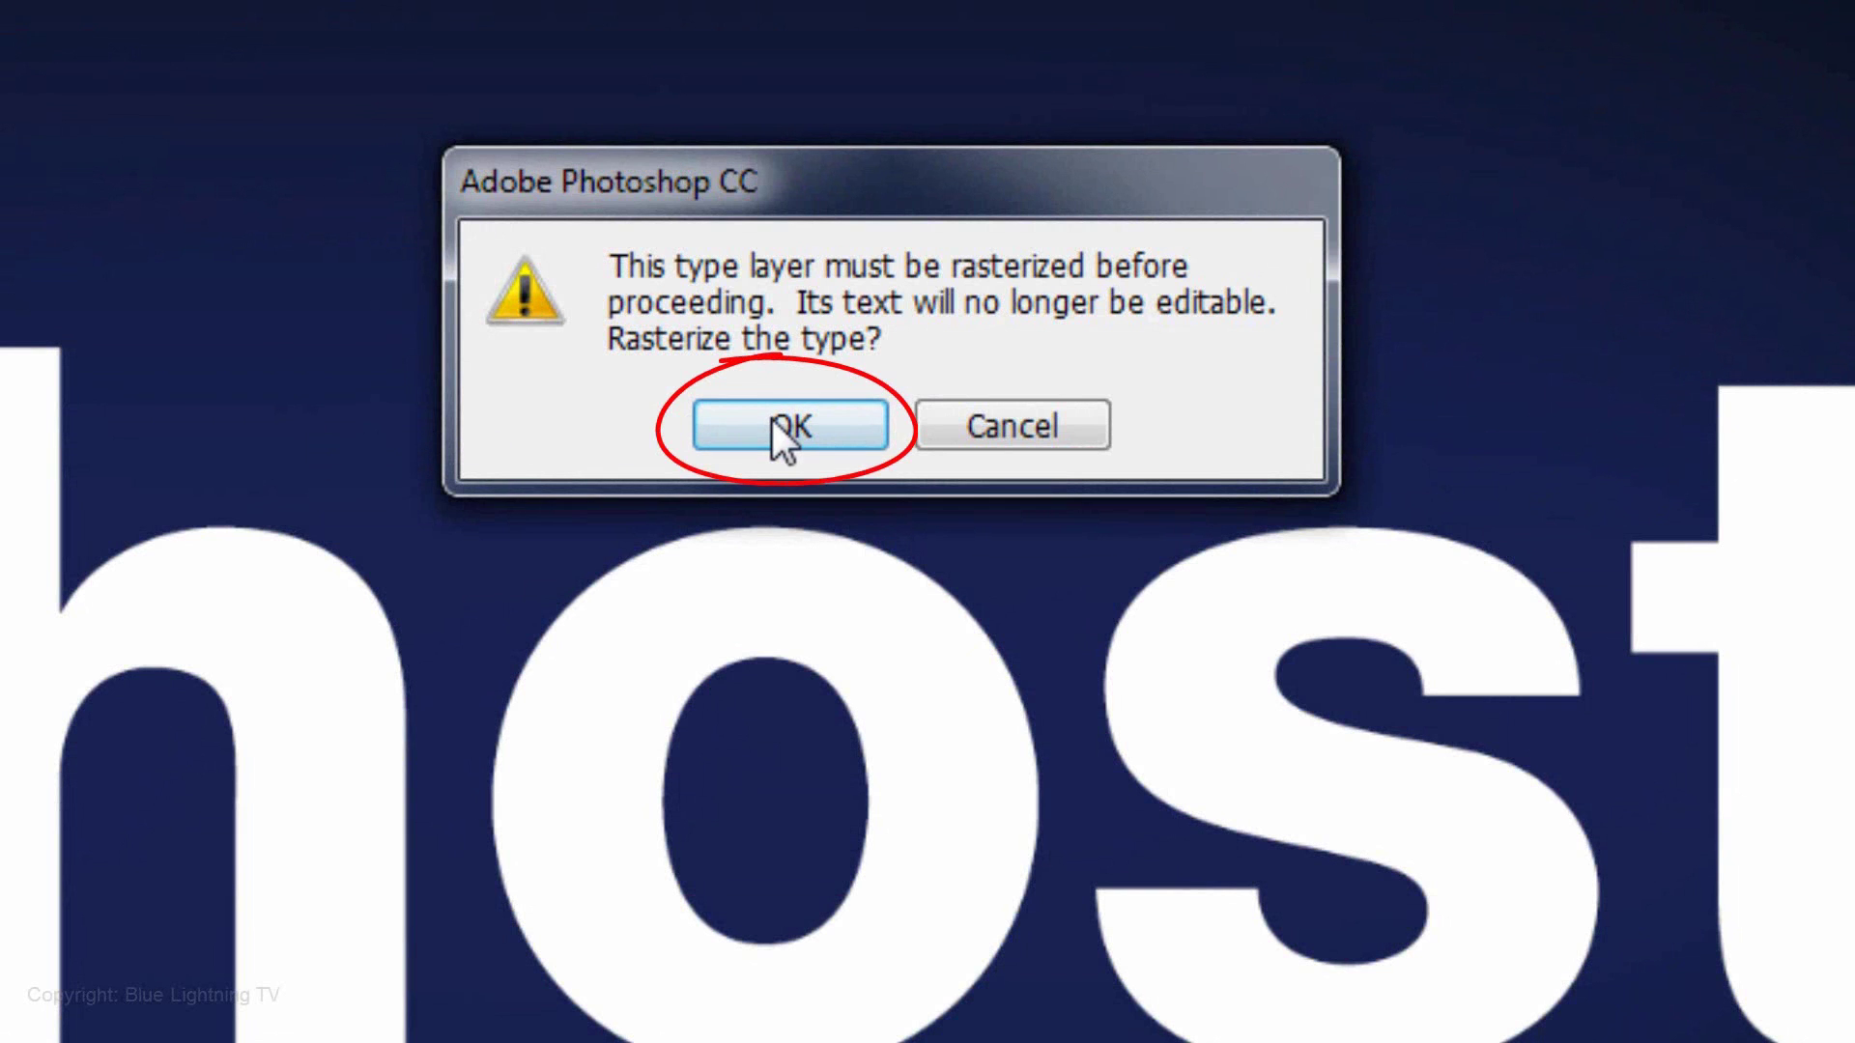
click(773, 419)
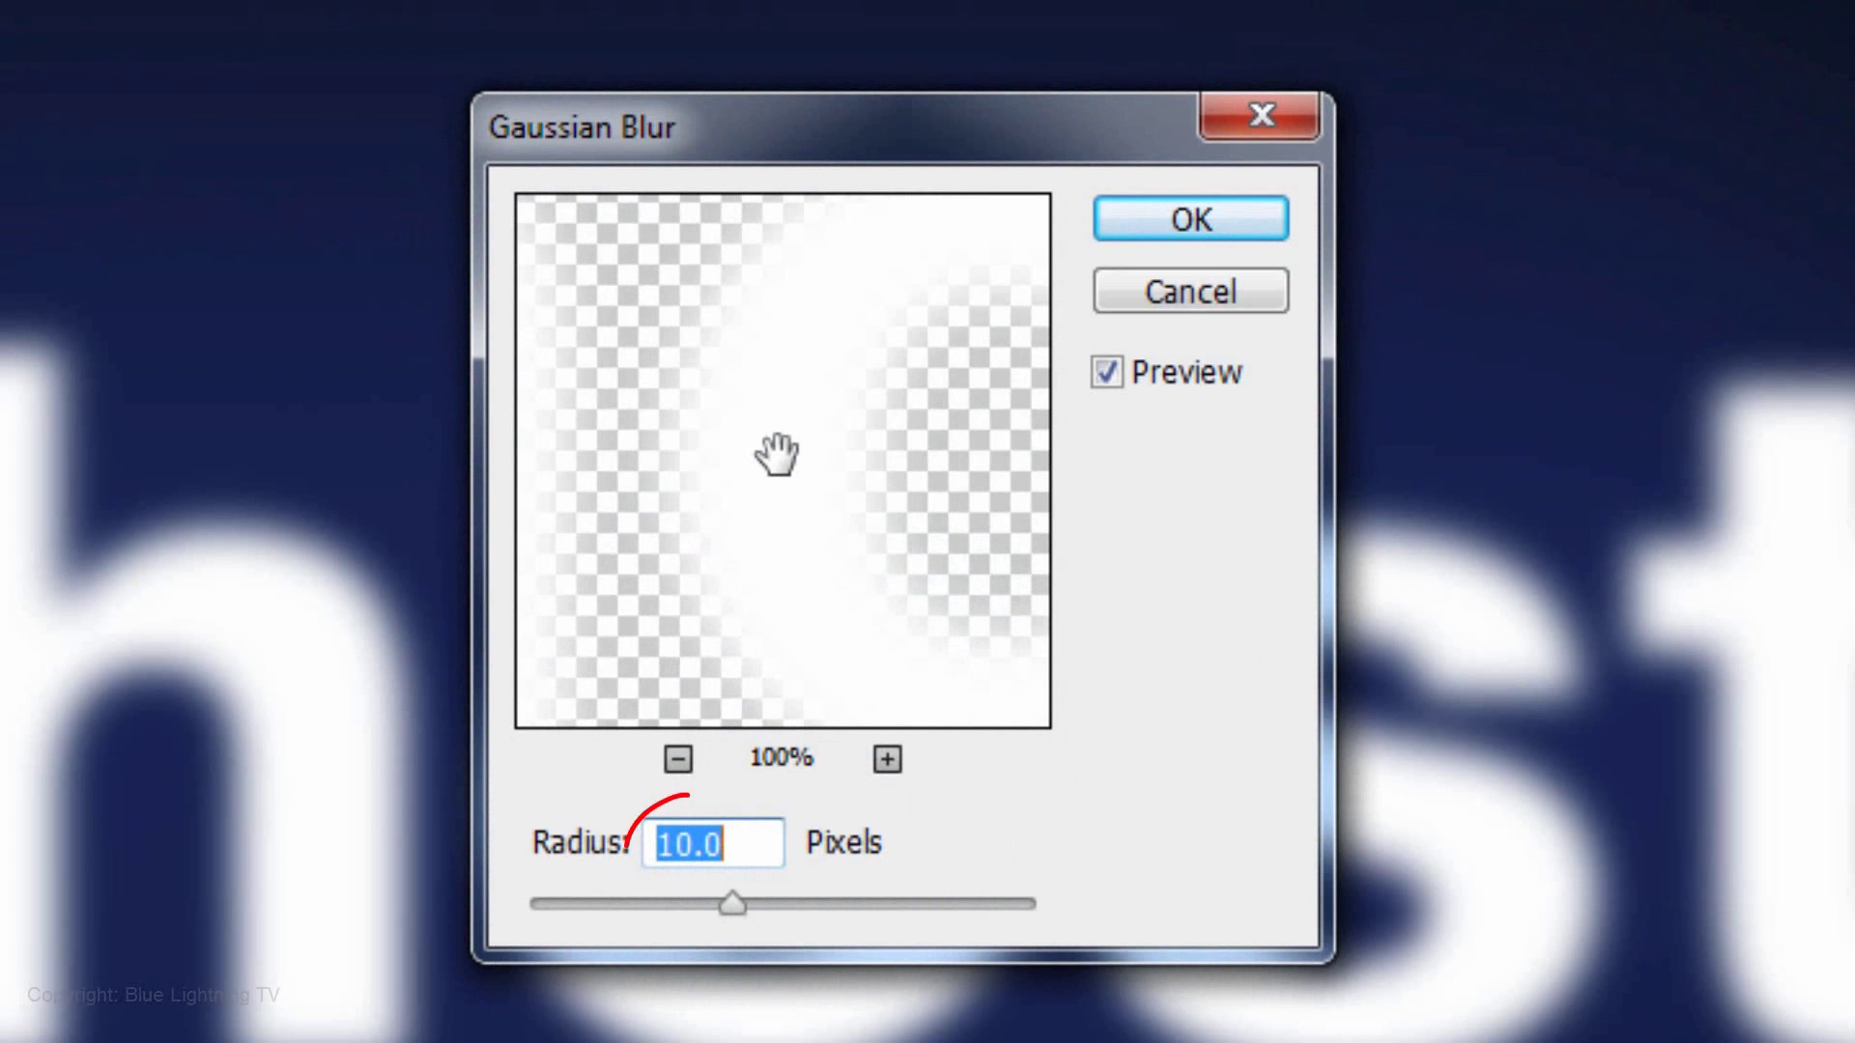
click(1219, 228)
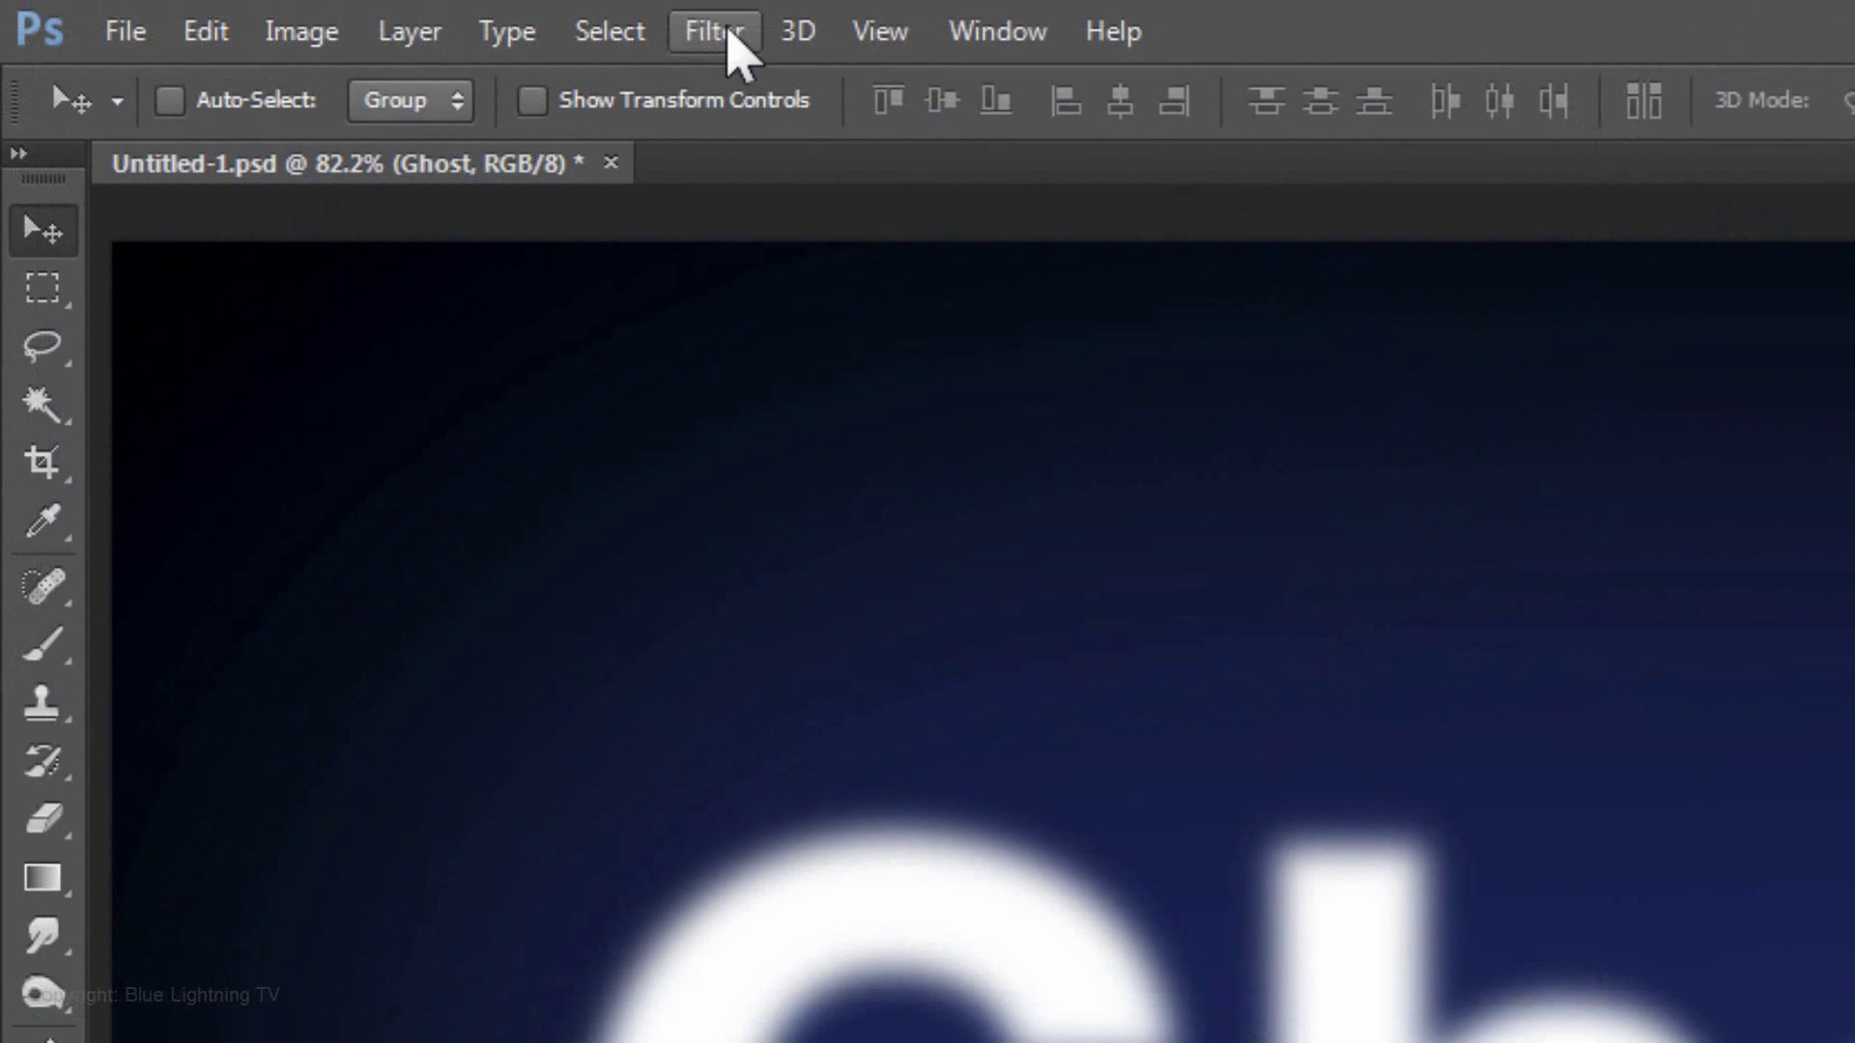
Apply a sine Wave filter: 4 generators, wavelength 113–271, amplitude 5–35.
click(311, 14)
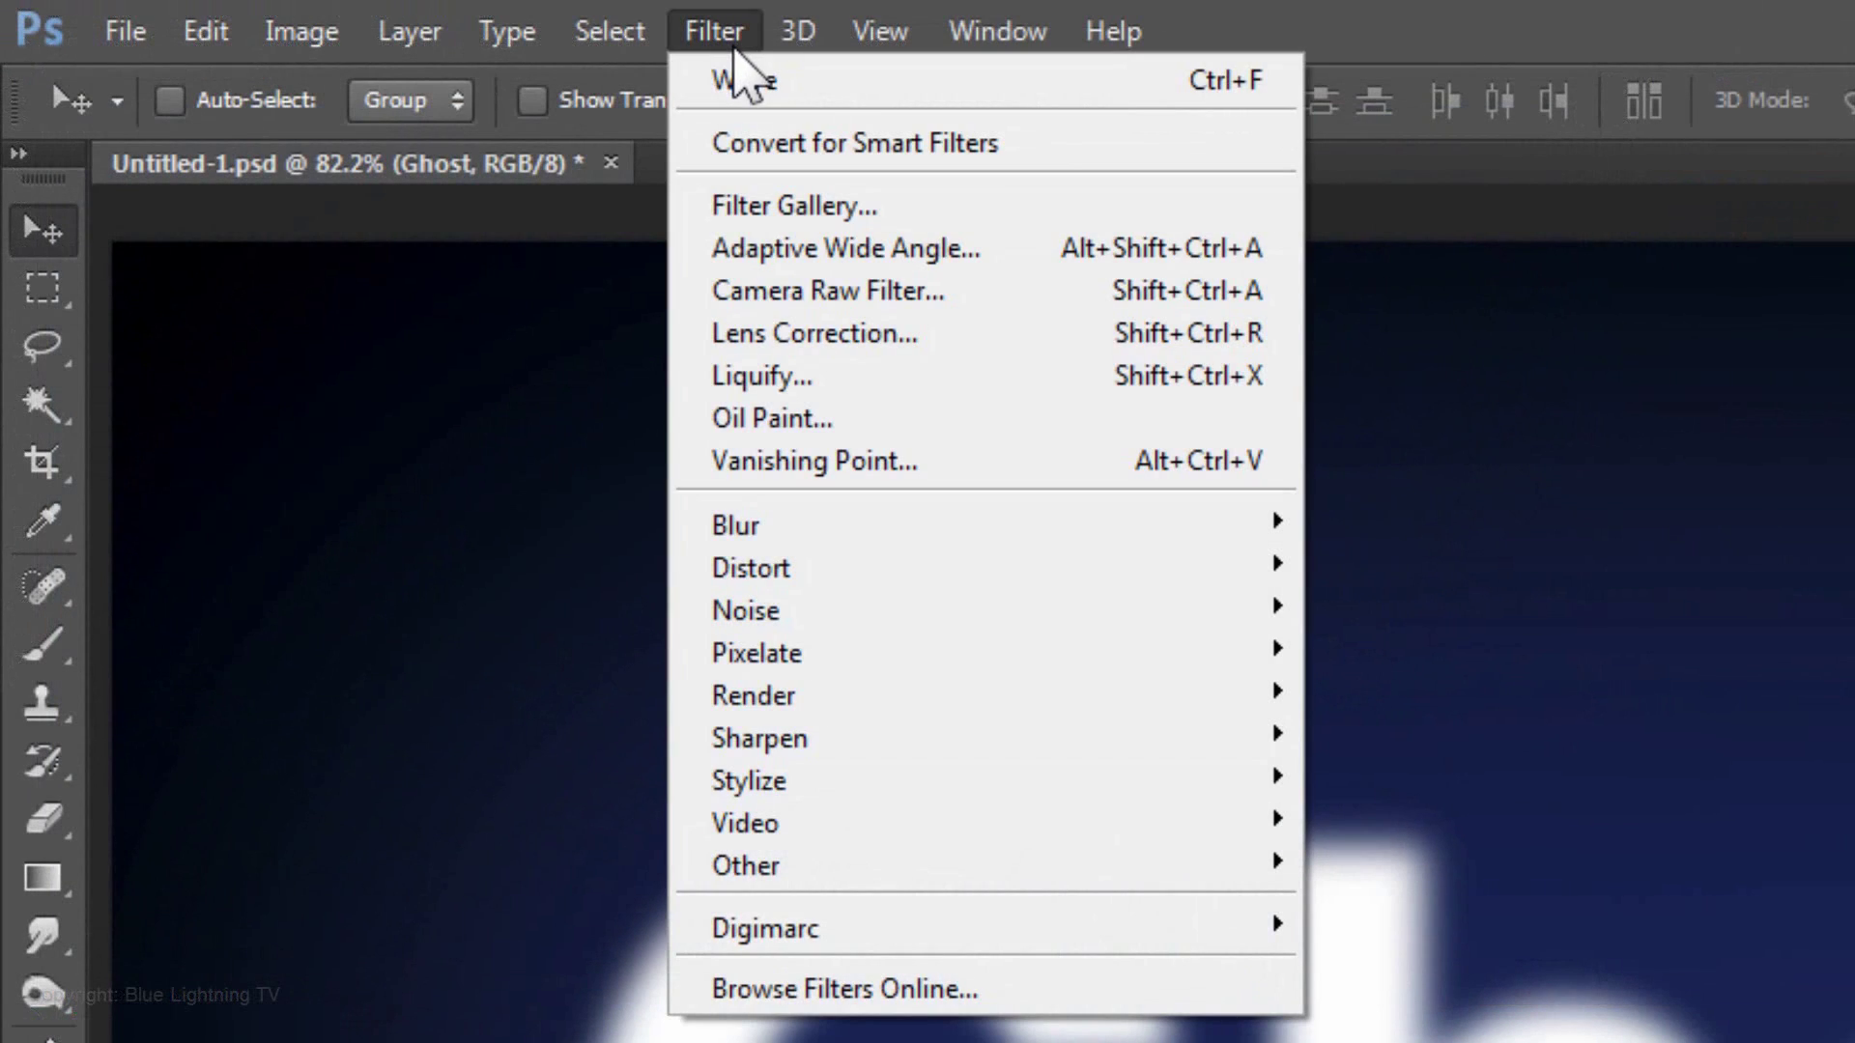
mouse_move(760, 577)
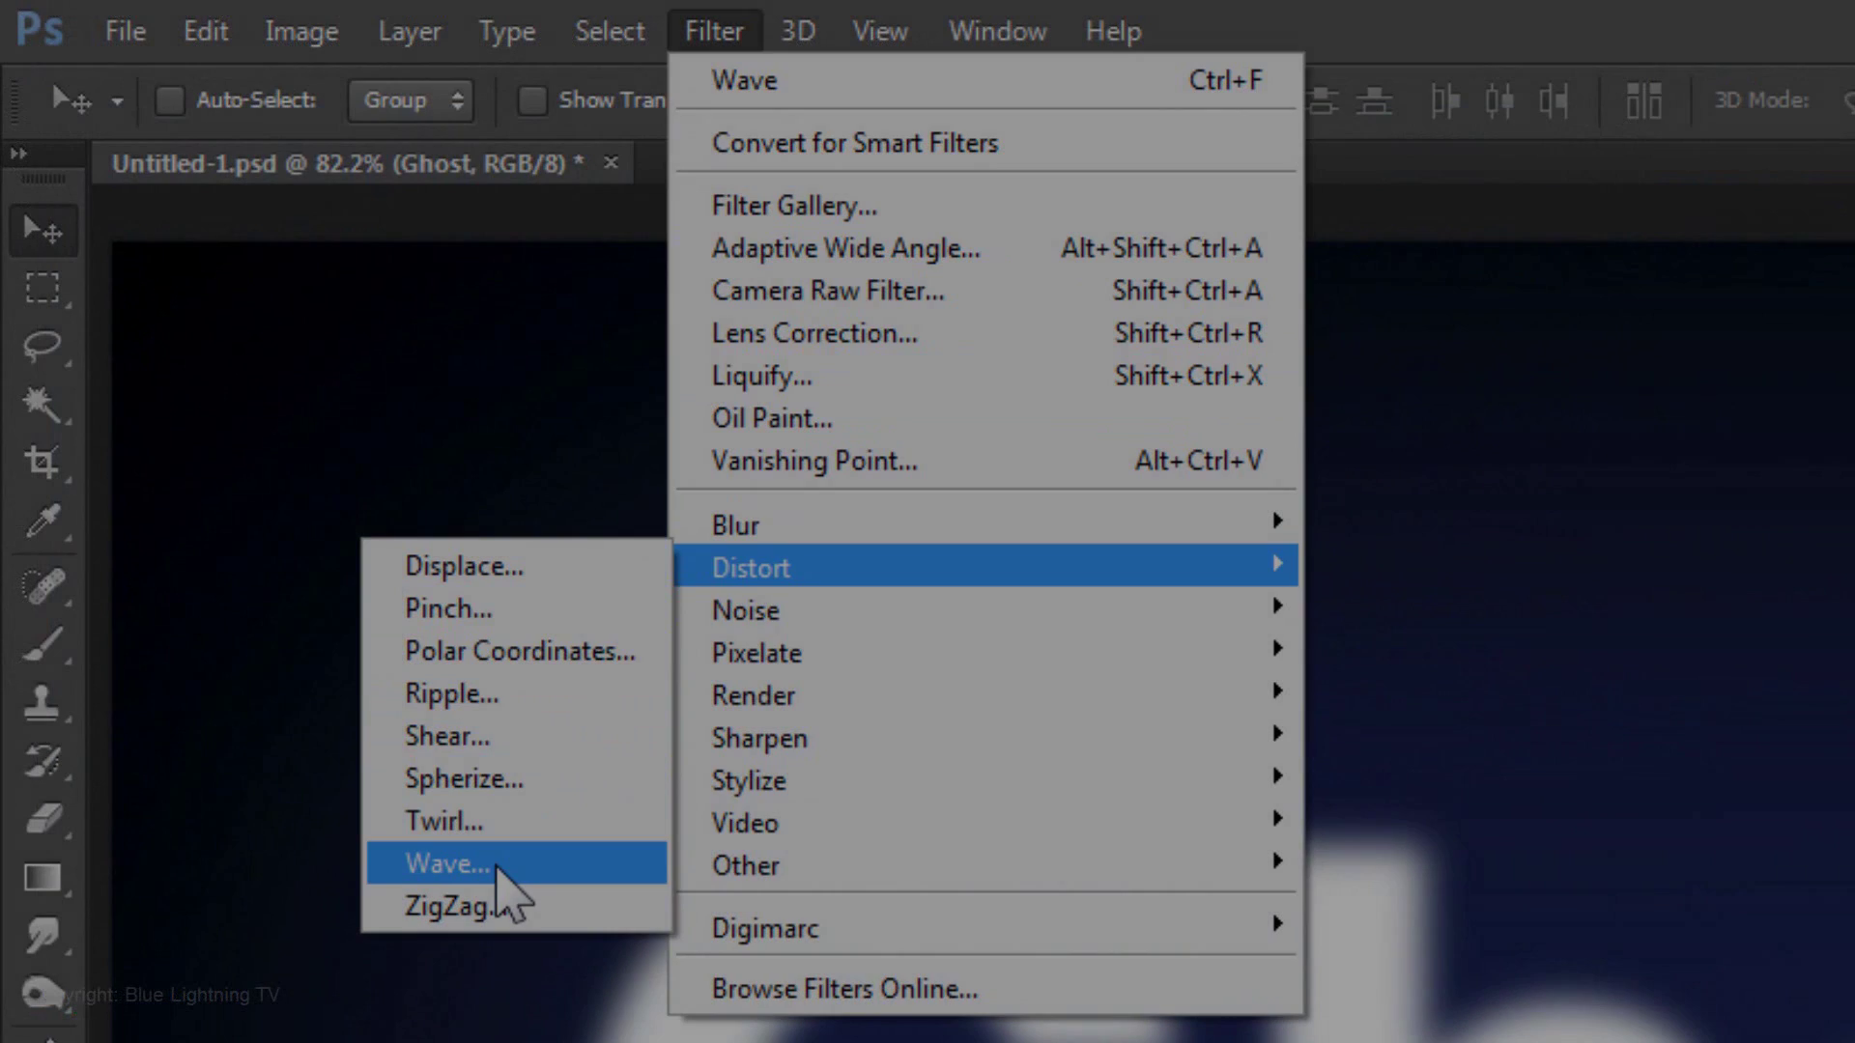
click(498, 876)
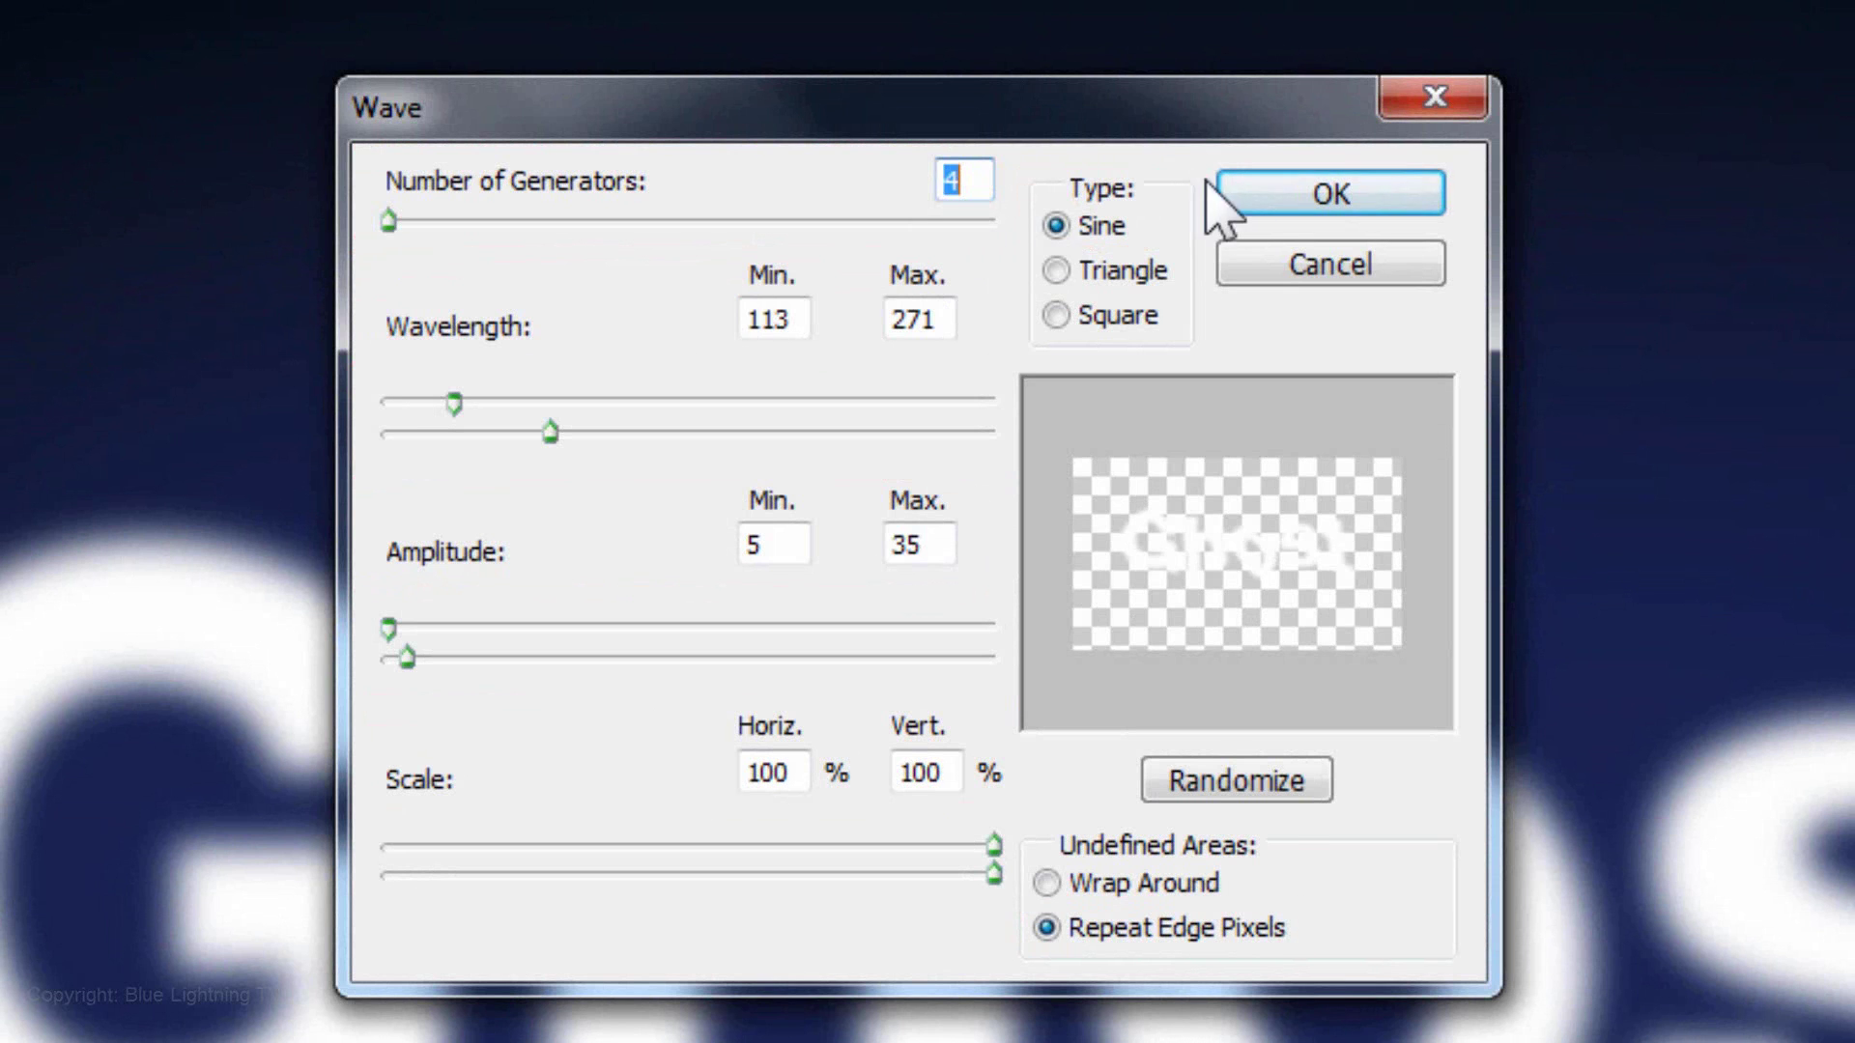
click(1235, 189)
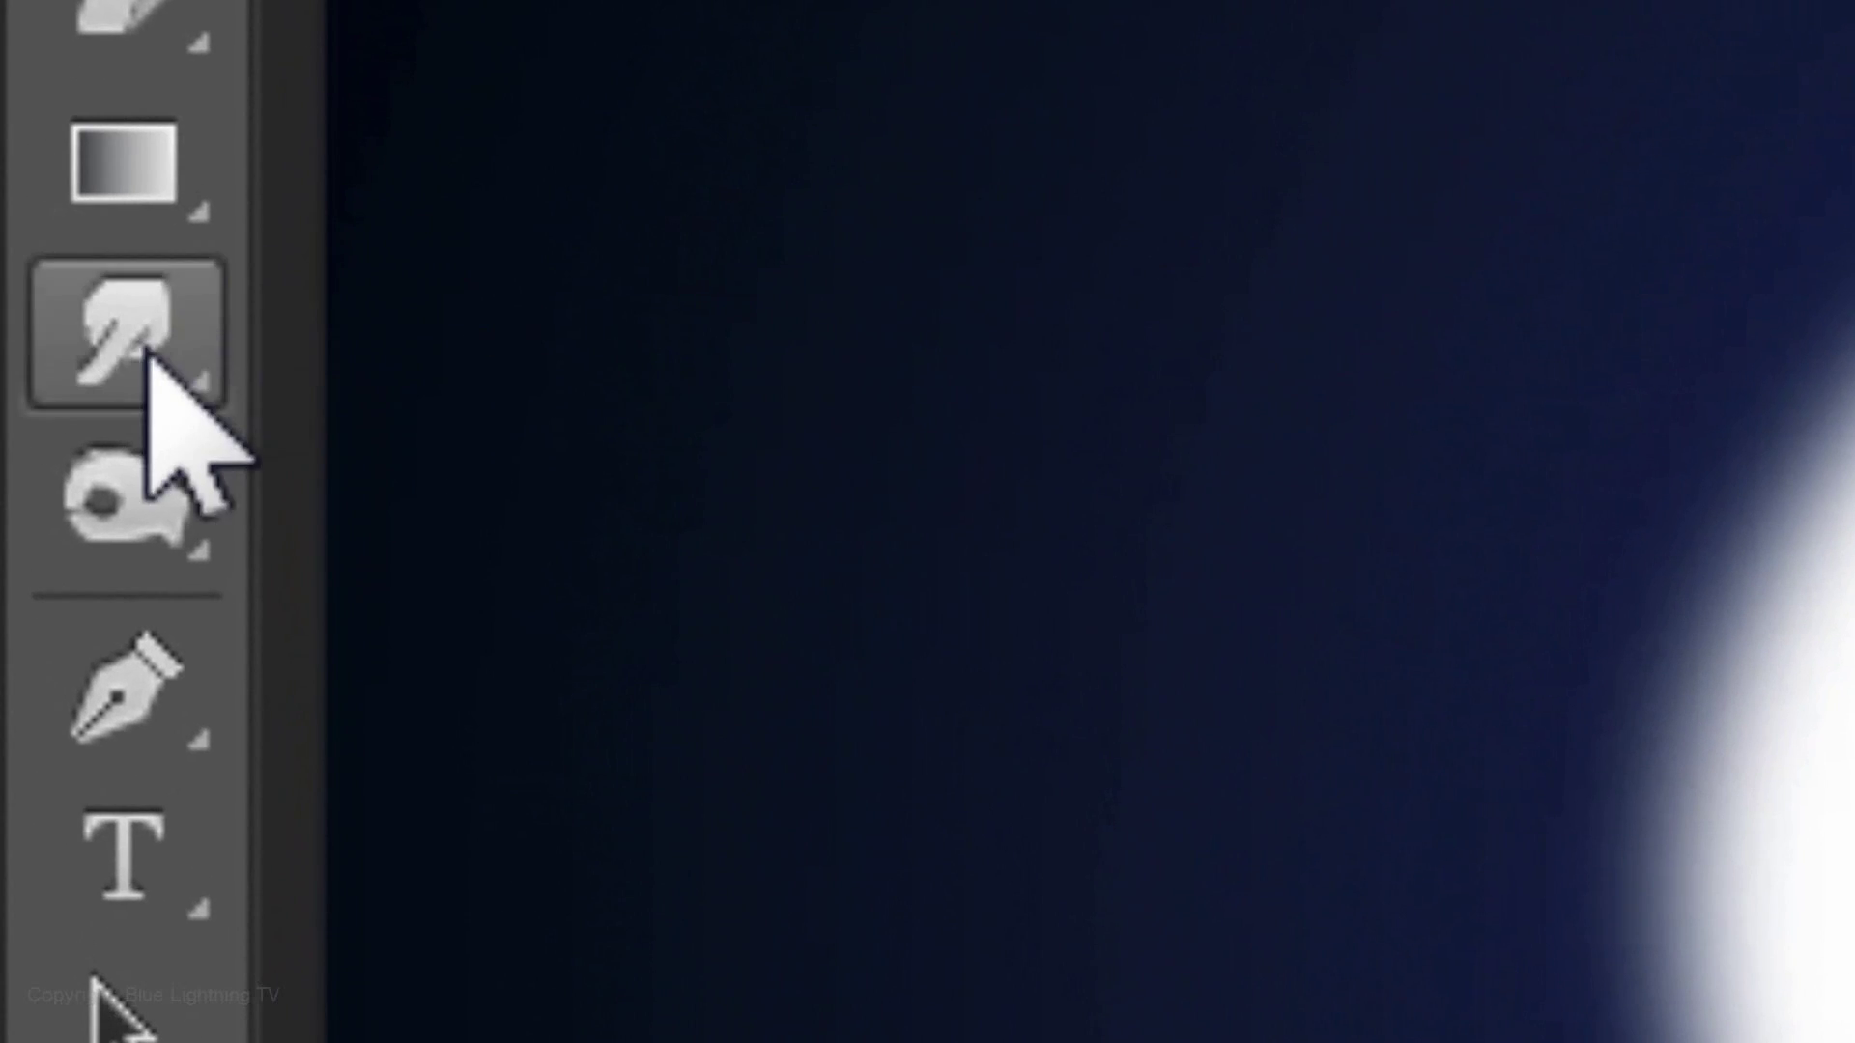
Set up the Smudge Tool with a 300 px brush and 50% strength.
click(17, 408)
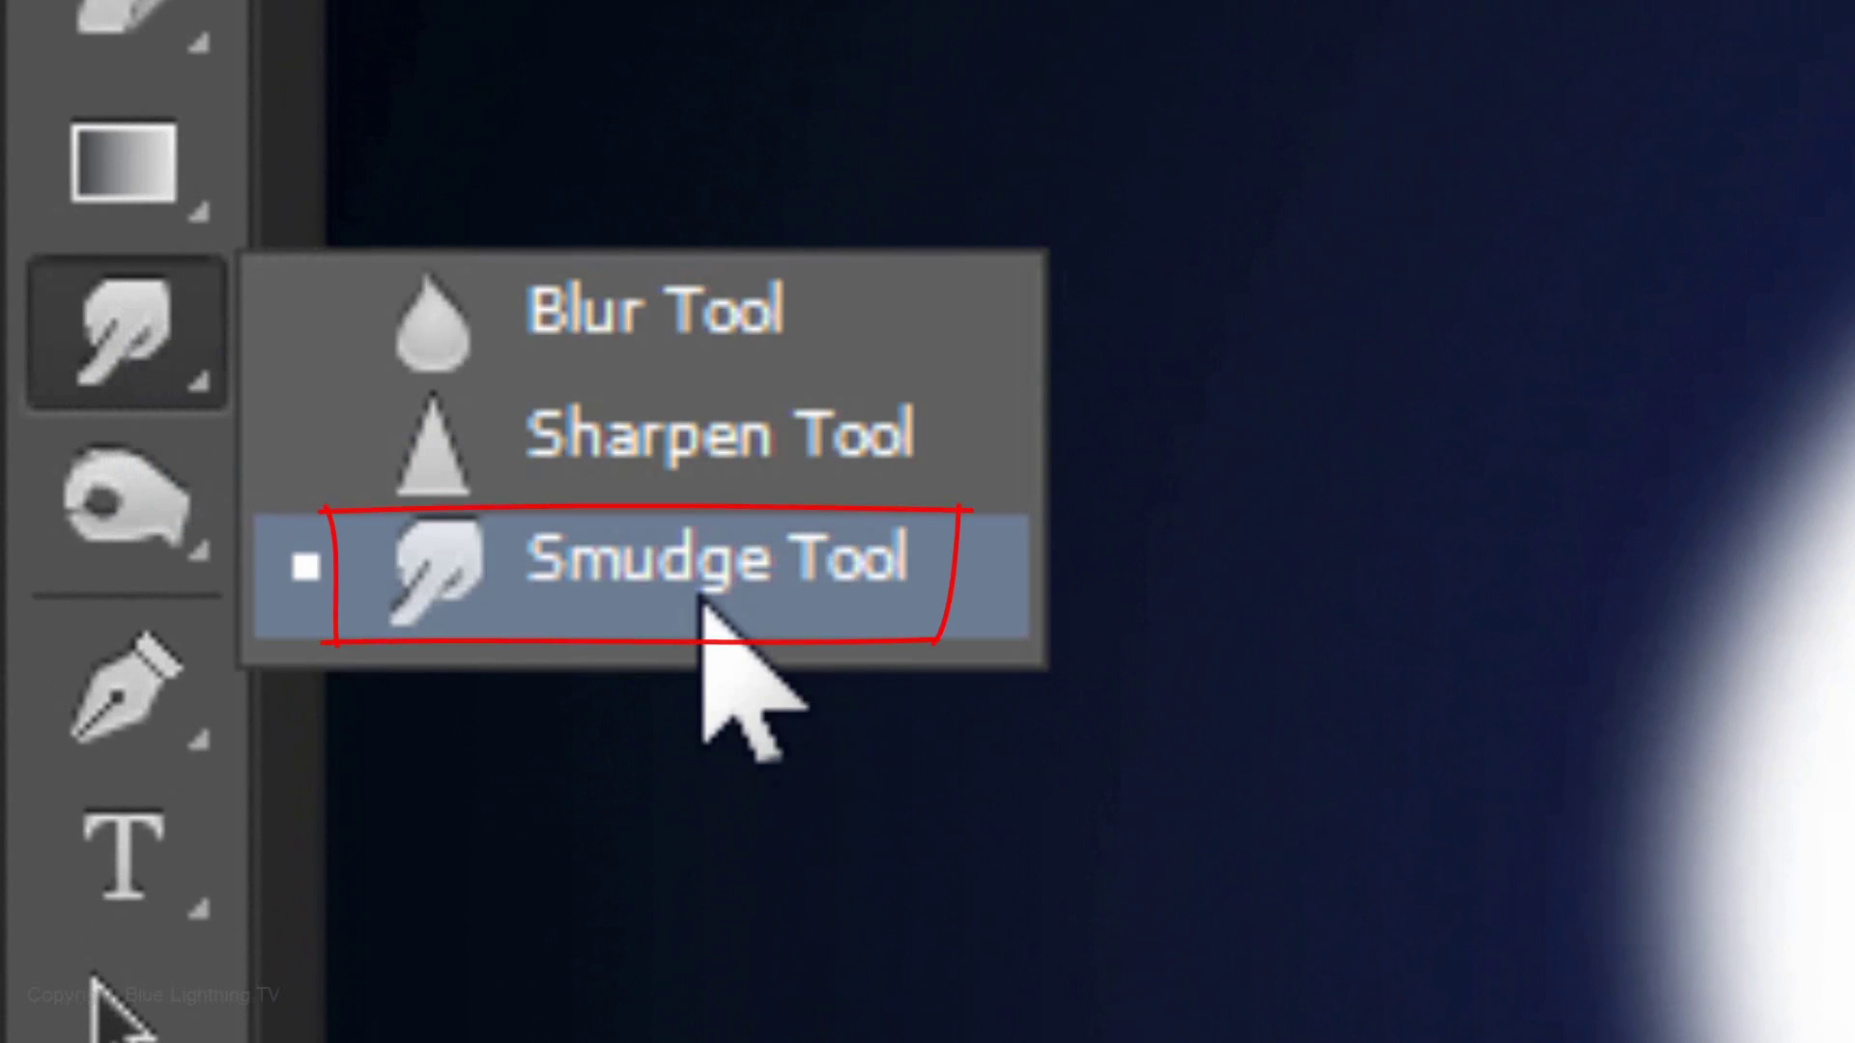
click(703, 601)
click(297, 149)
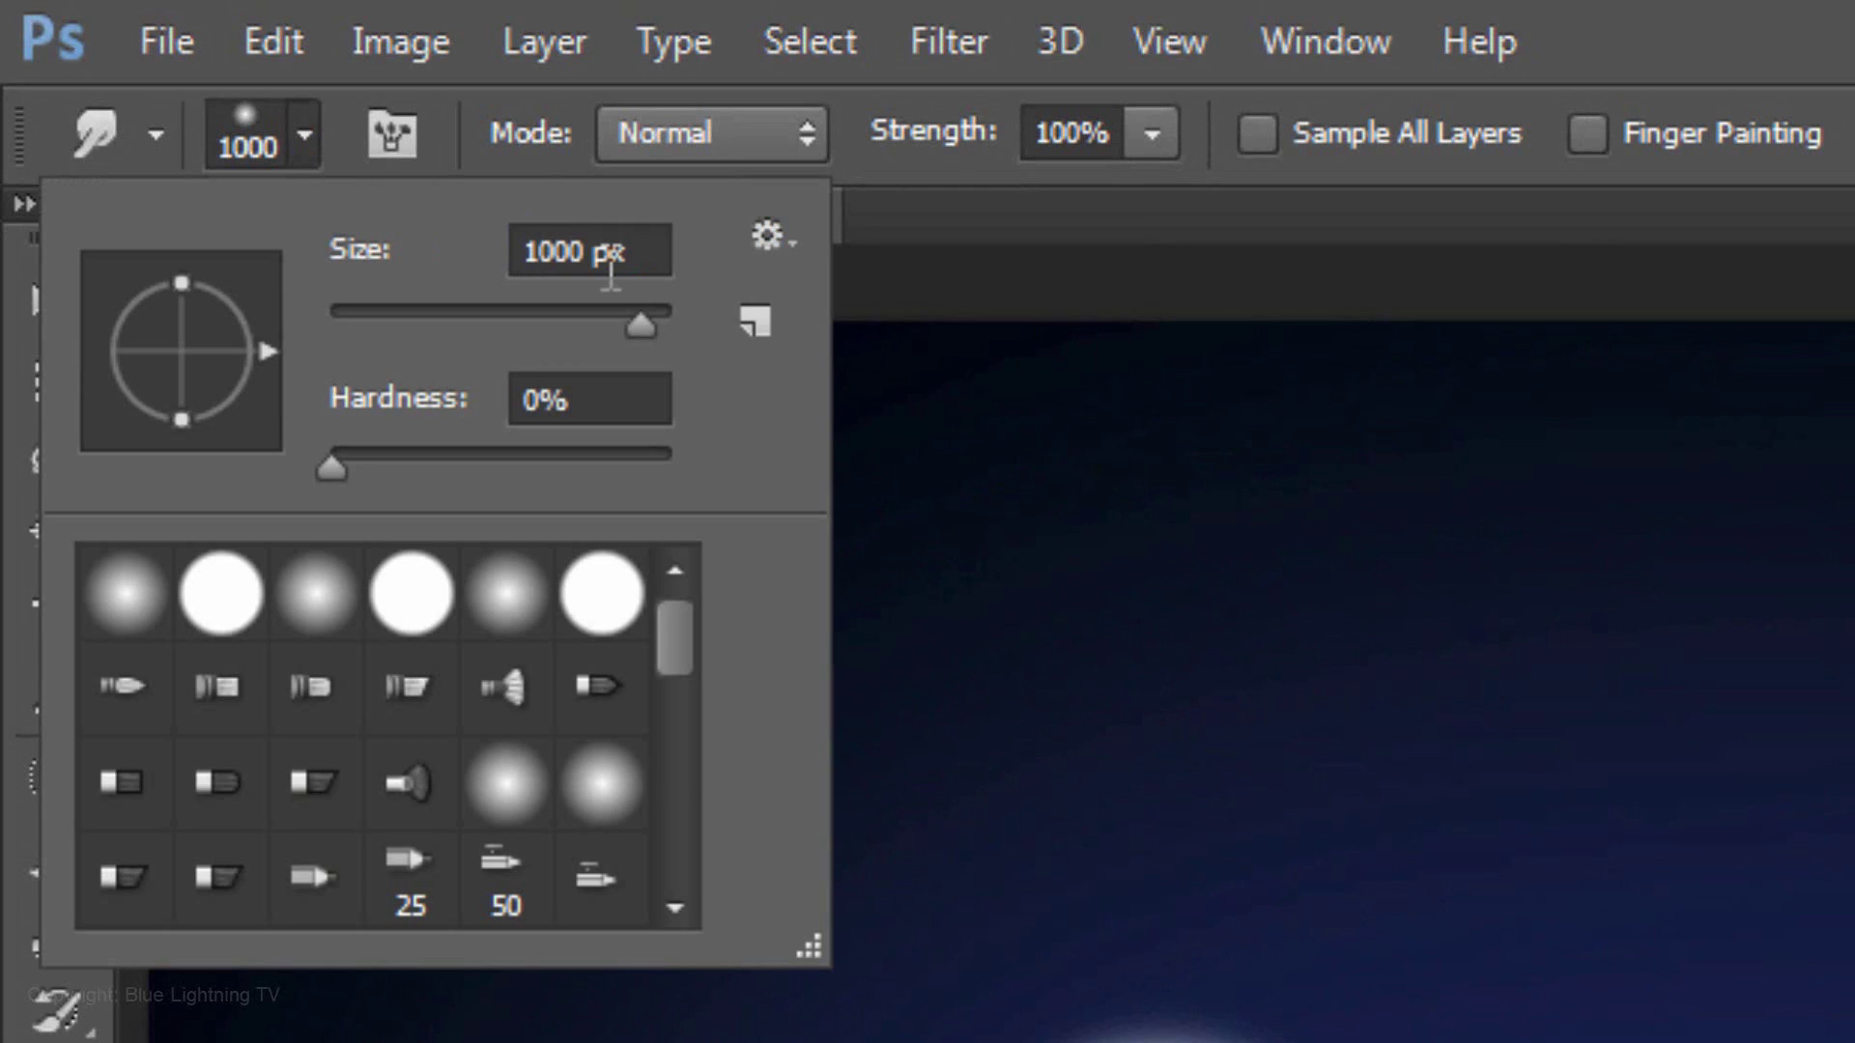
click(611, 266)
text(300)
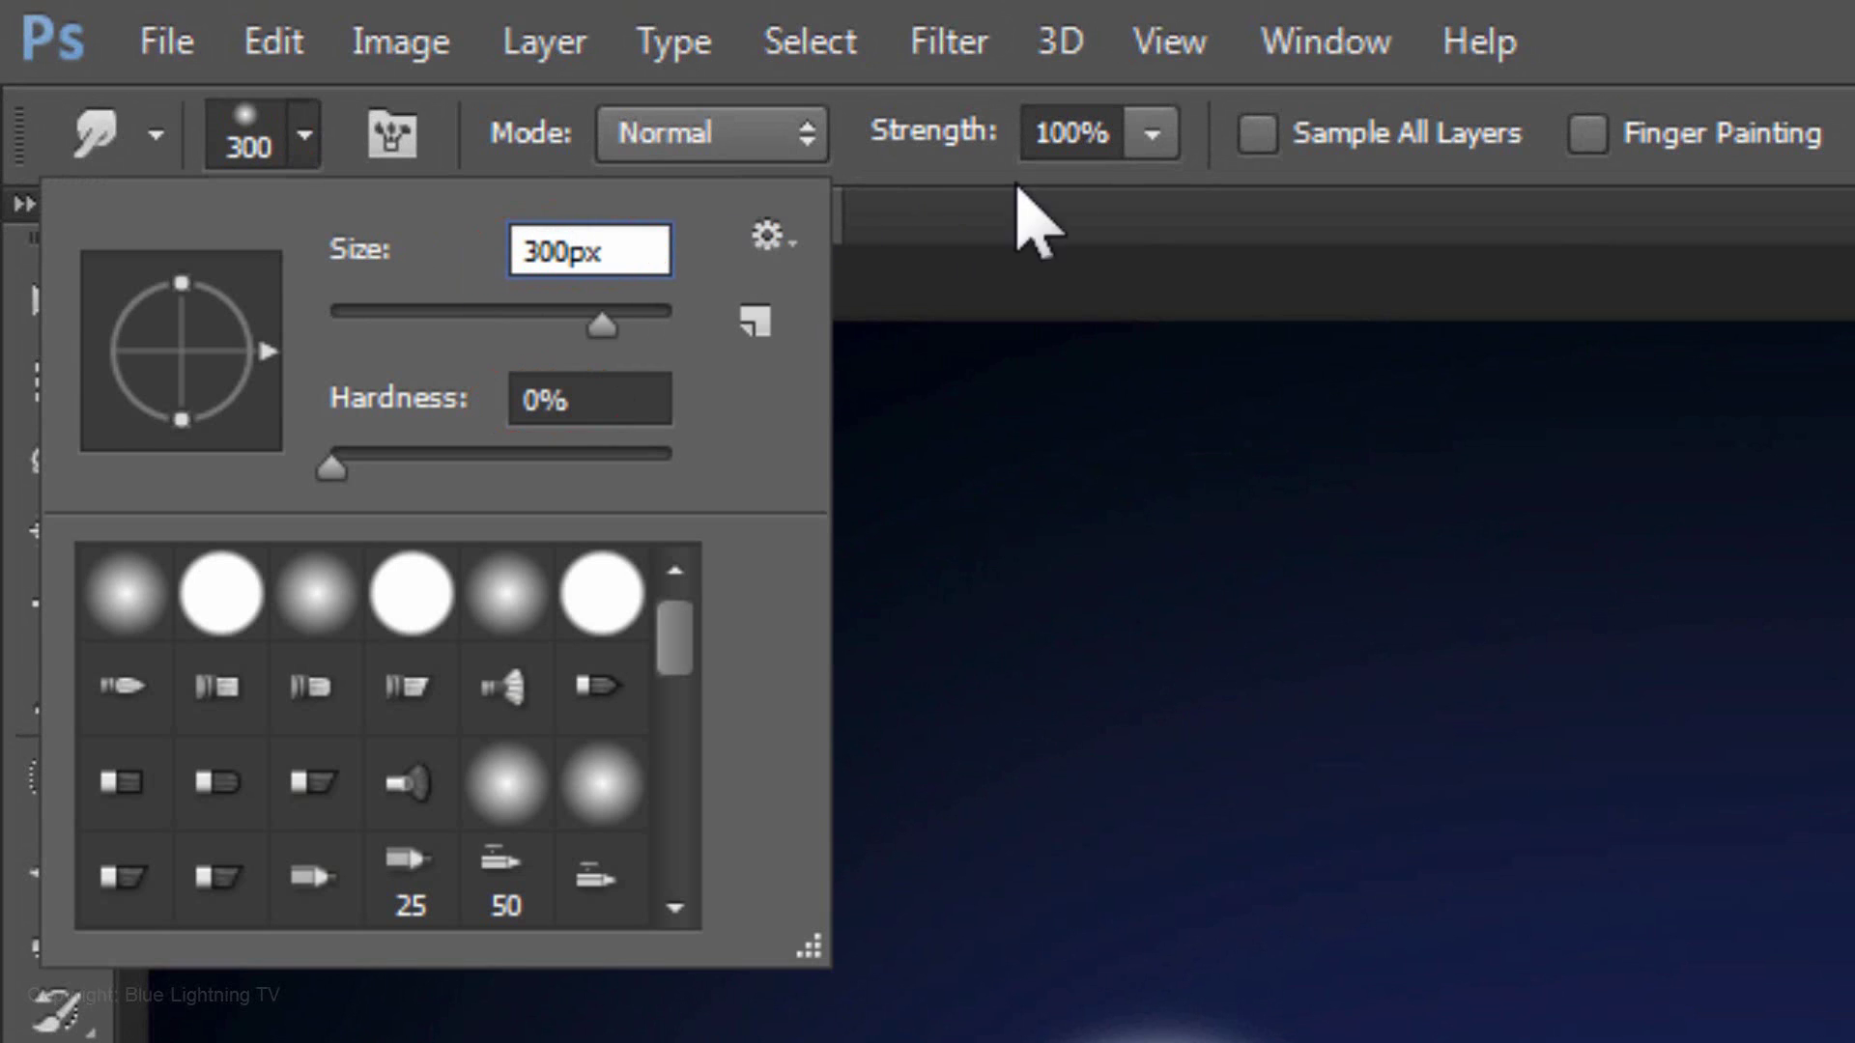
drag(1087, 132, 964, 140)
text(50)
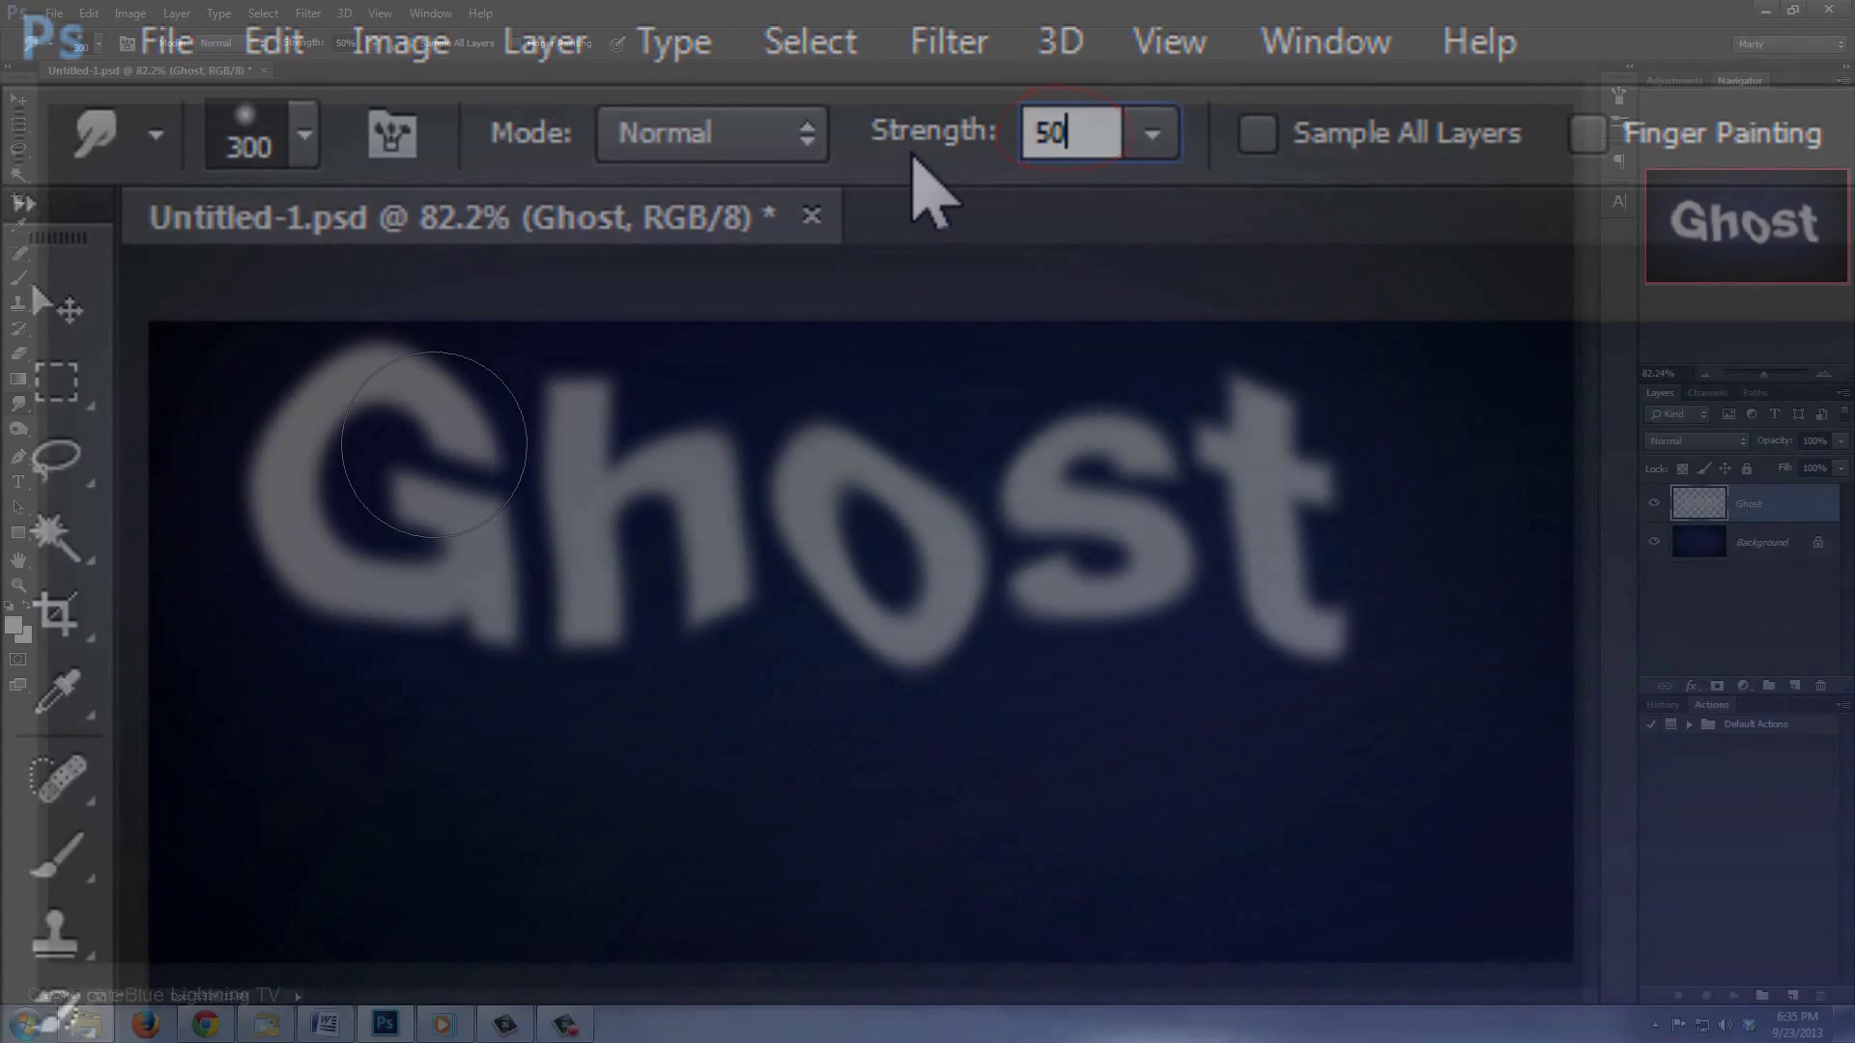
key(Return)
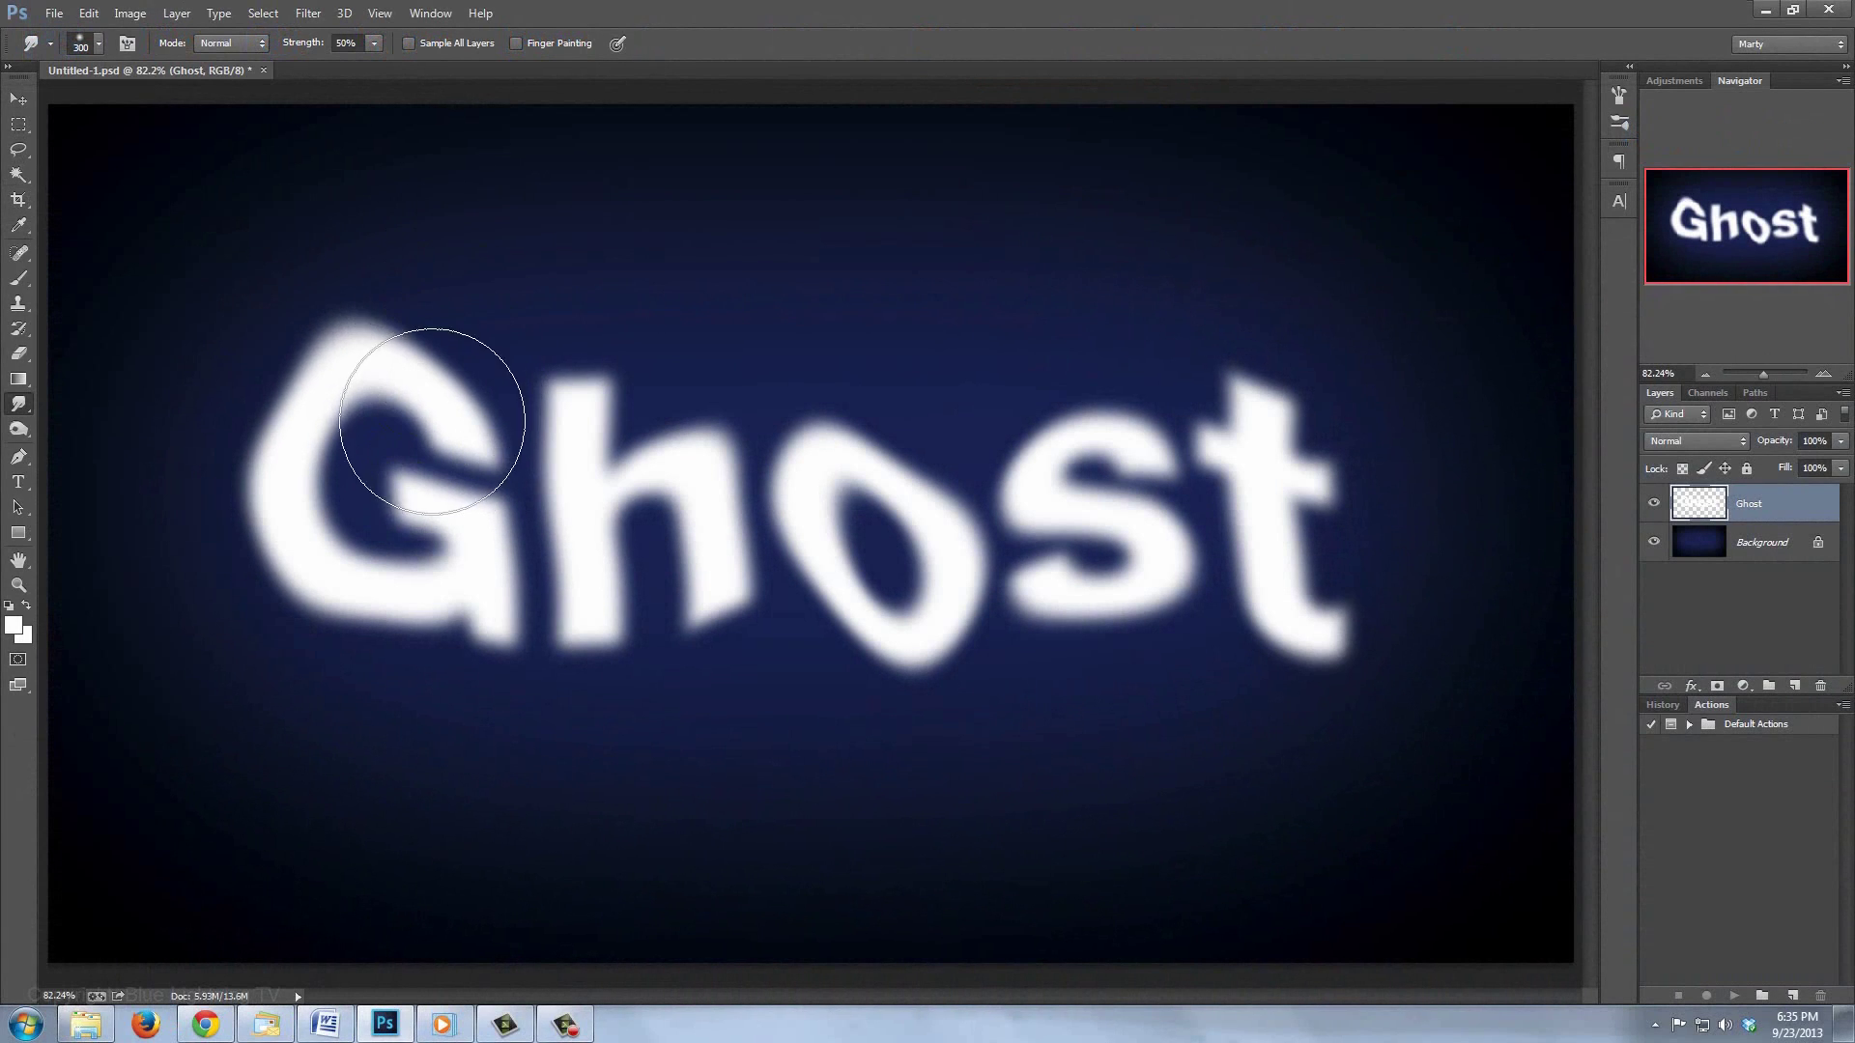
Smear wispy streaks out of the G and h, then nudge the text slightly left.
mouse_move(432, 421)
mouse_down()
mouse_move(401, 299)
mouse_move(522, 439)
mouse_move(522, 339)
mouse_move(704, 468)
mouse_move(791, 299)
mouse_move(641, 352)
mouse_move(1478, 444)
mouse_up()
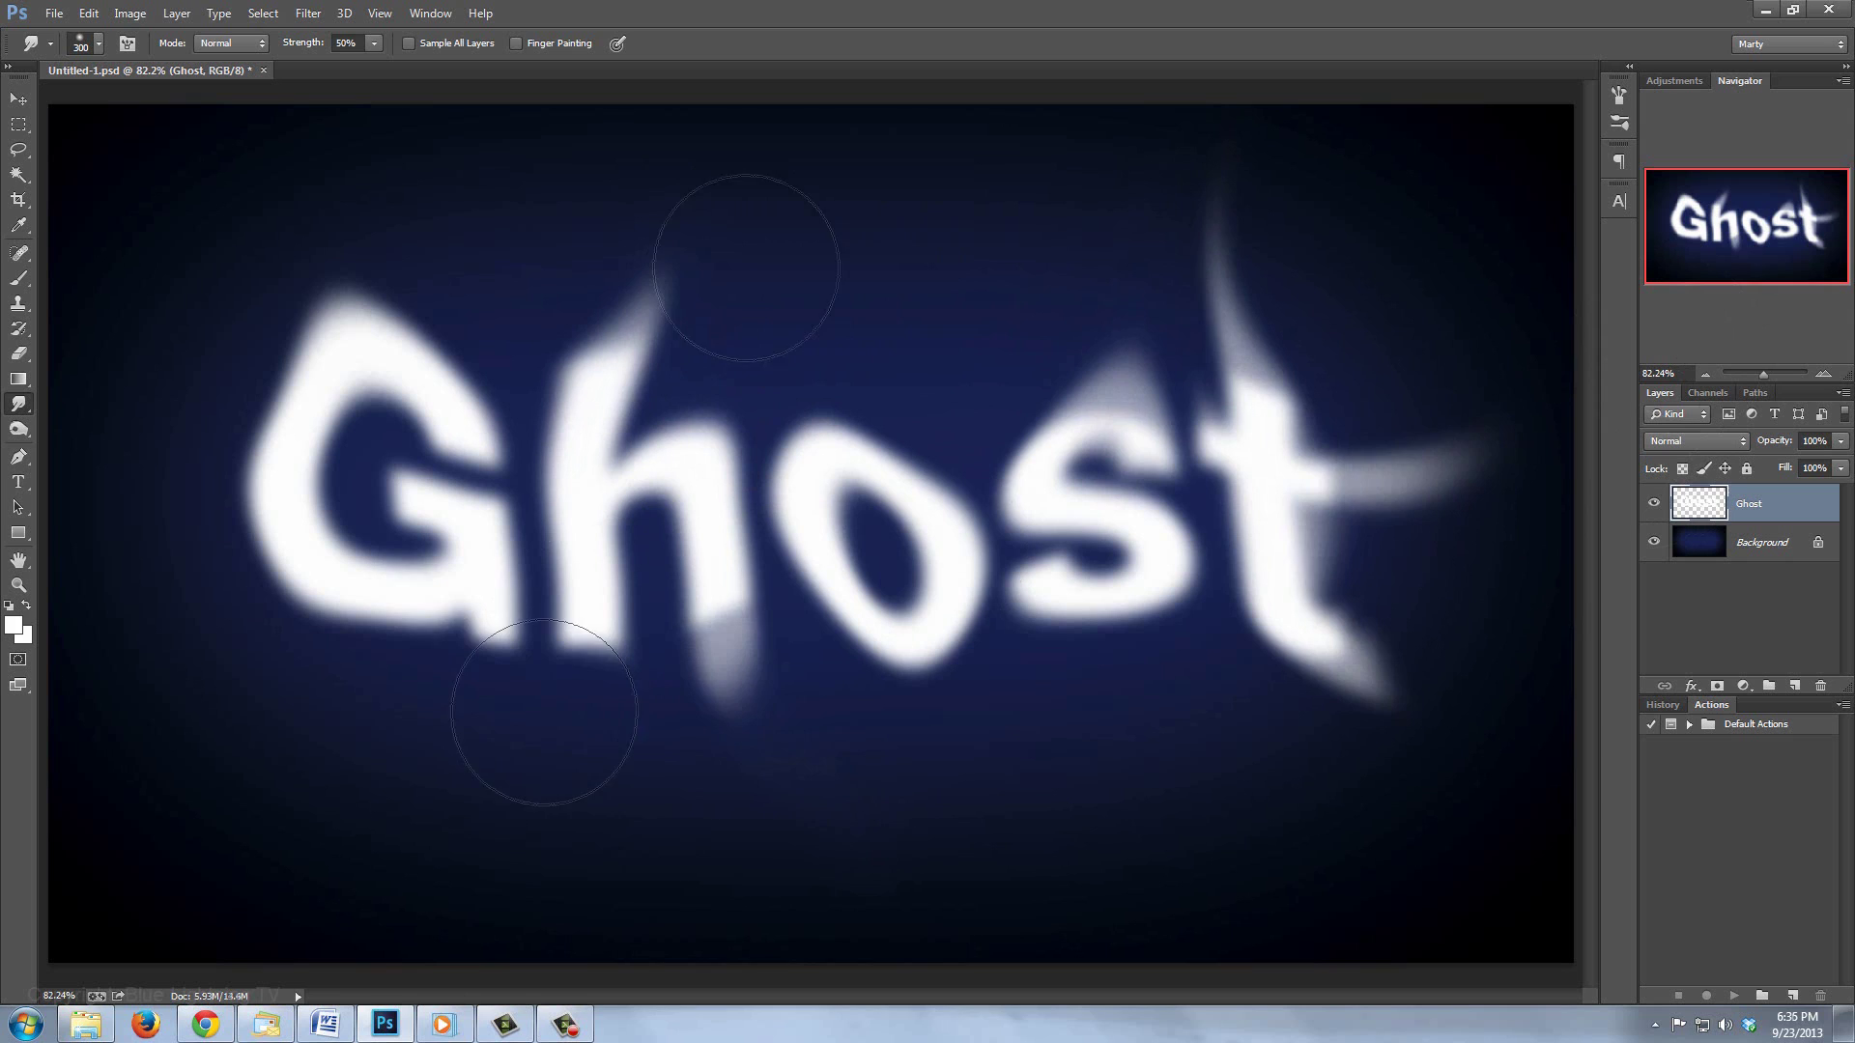
mouse_move(544, 712)
mouse_down()
mouse_move(692, 959)
mouse_move(742, 812)
mouse_up()
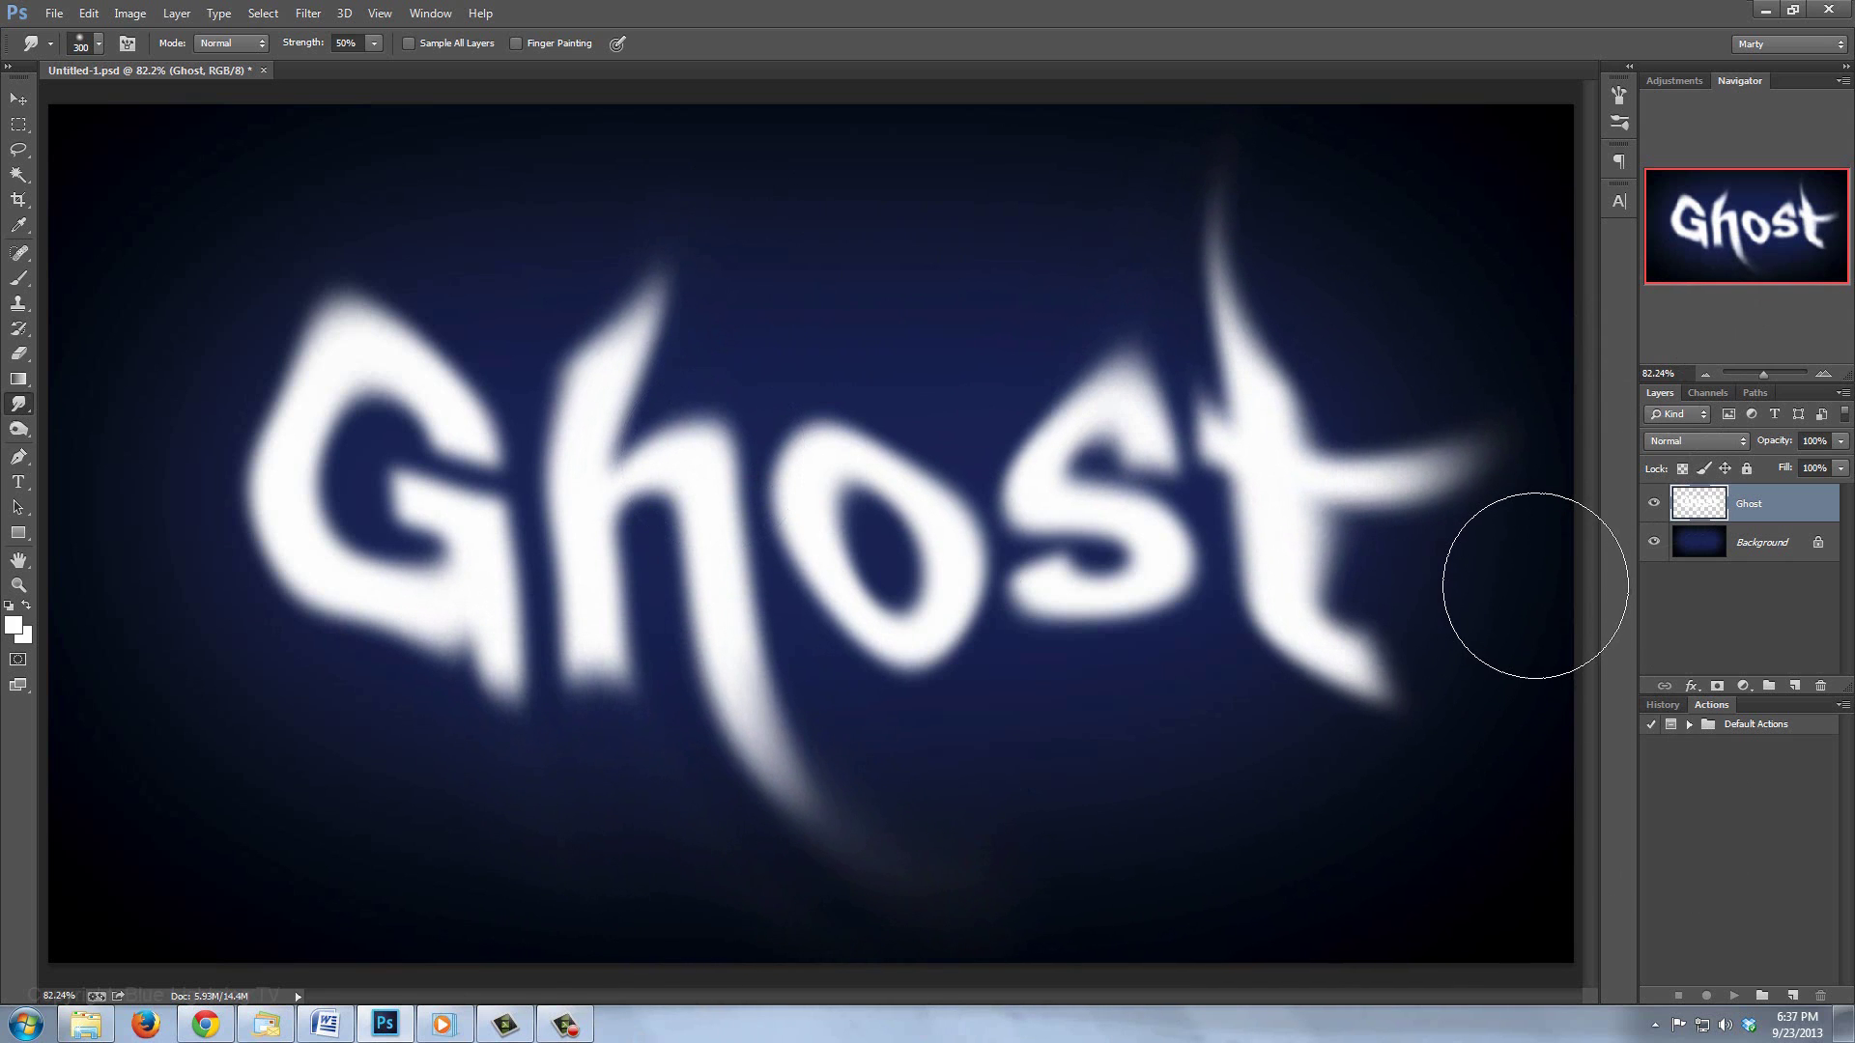
key(v)
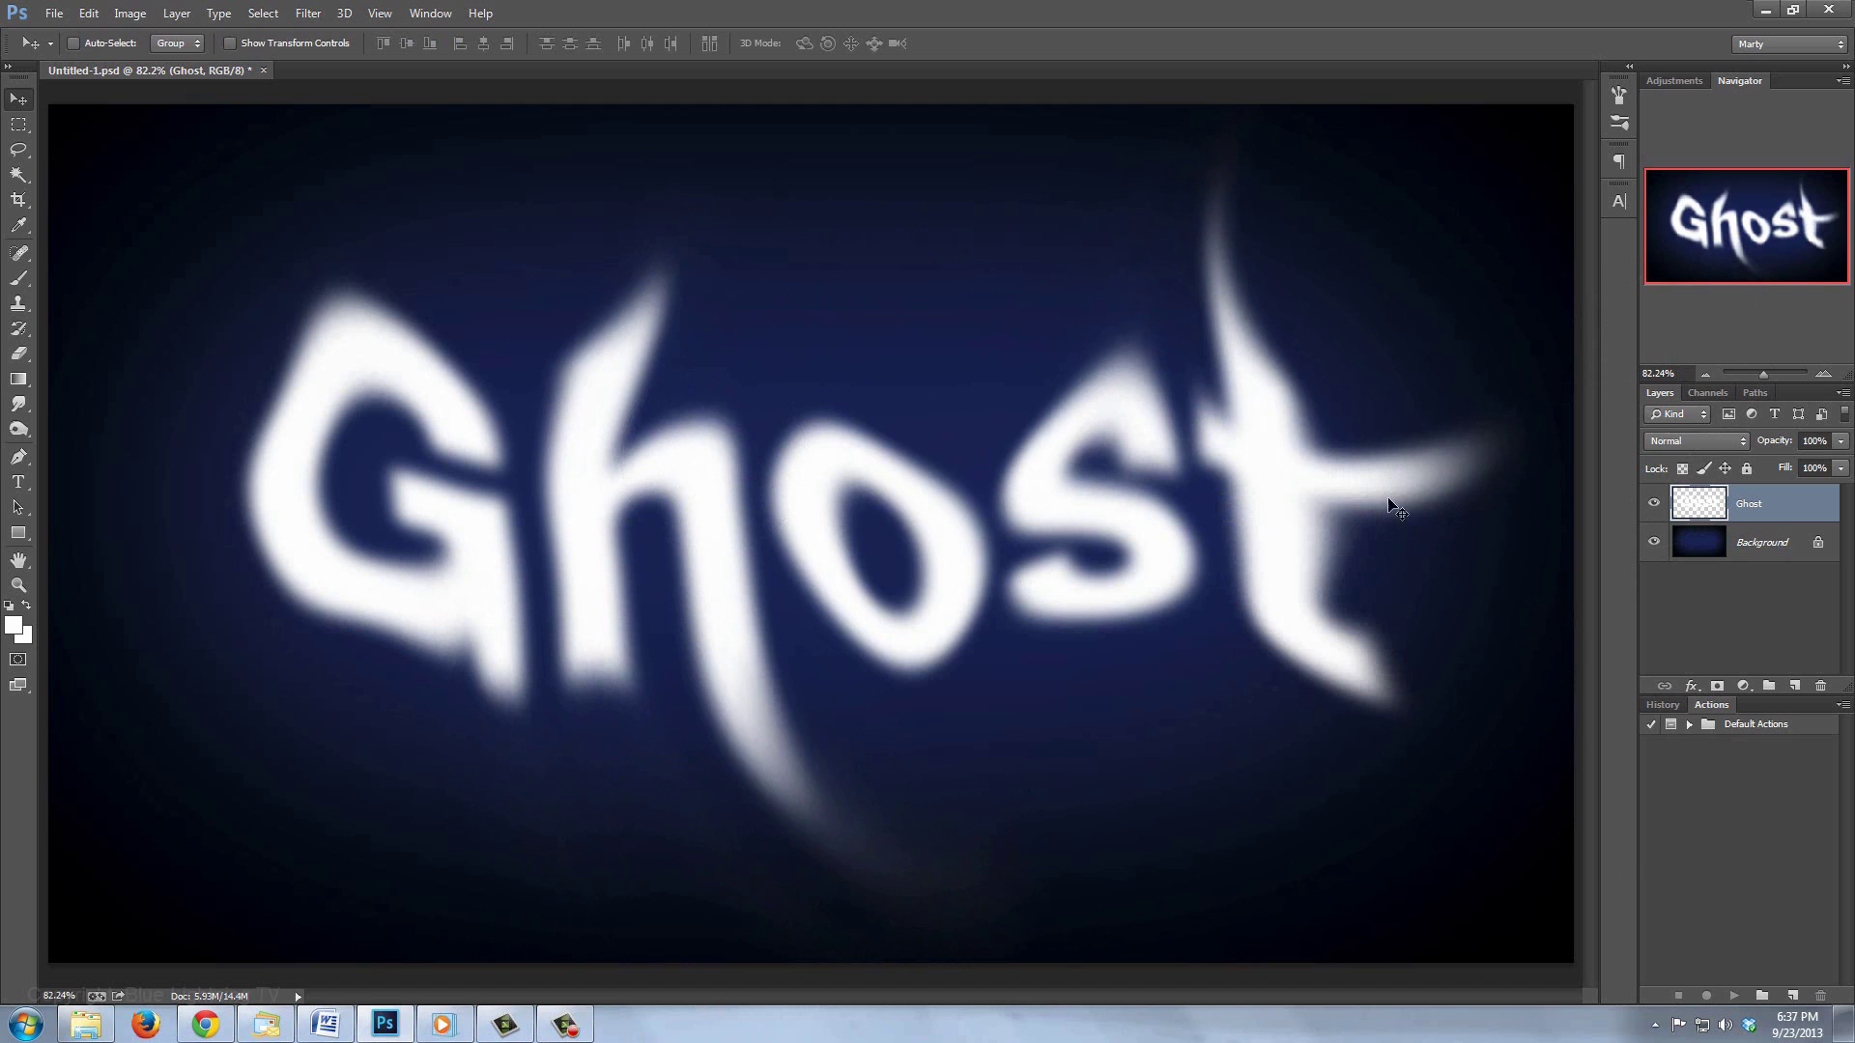
drag(892, 540, 846, 545)
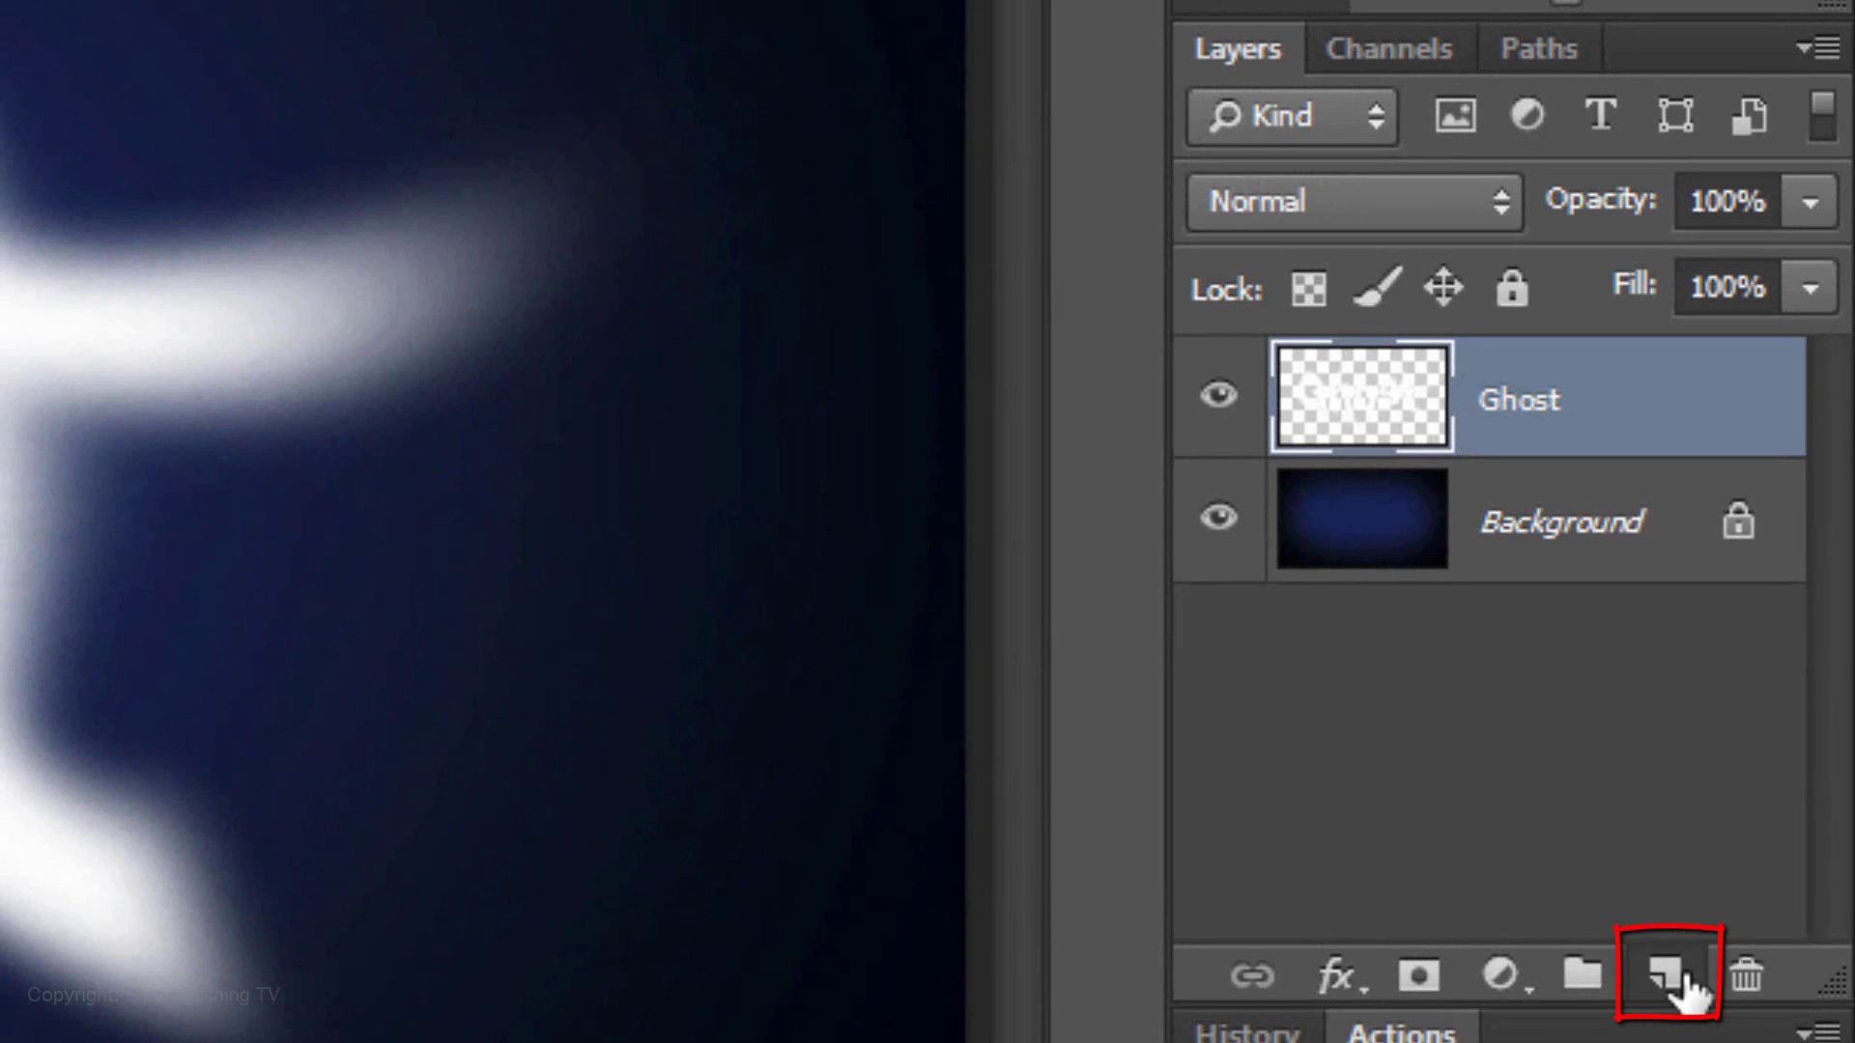
Add a new black-filled layer above Ghost, render clouds on it, and set it to Color Dodge.
click(1668, 976)
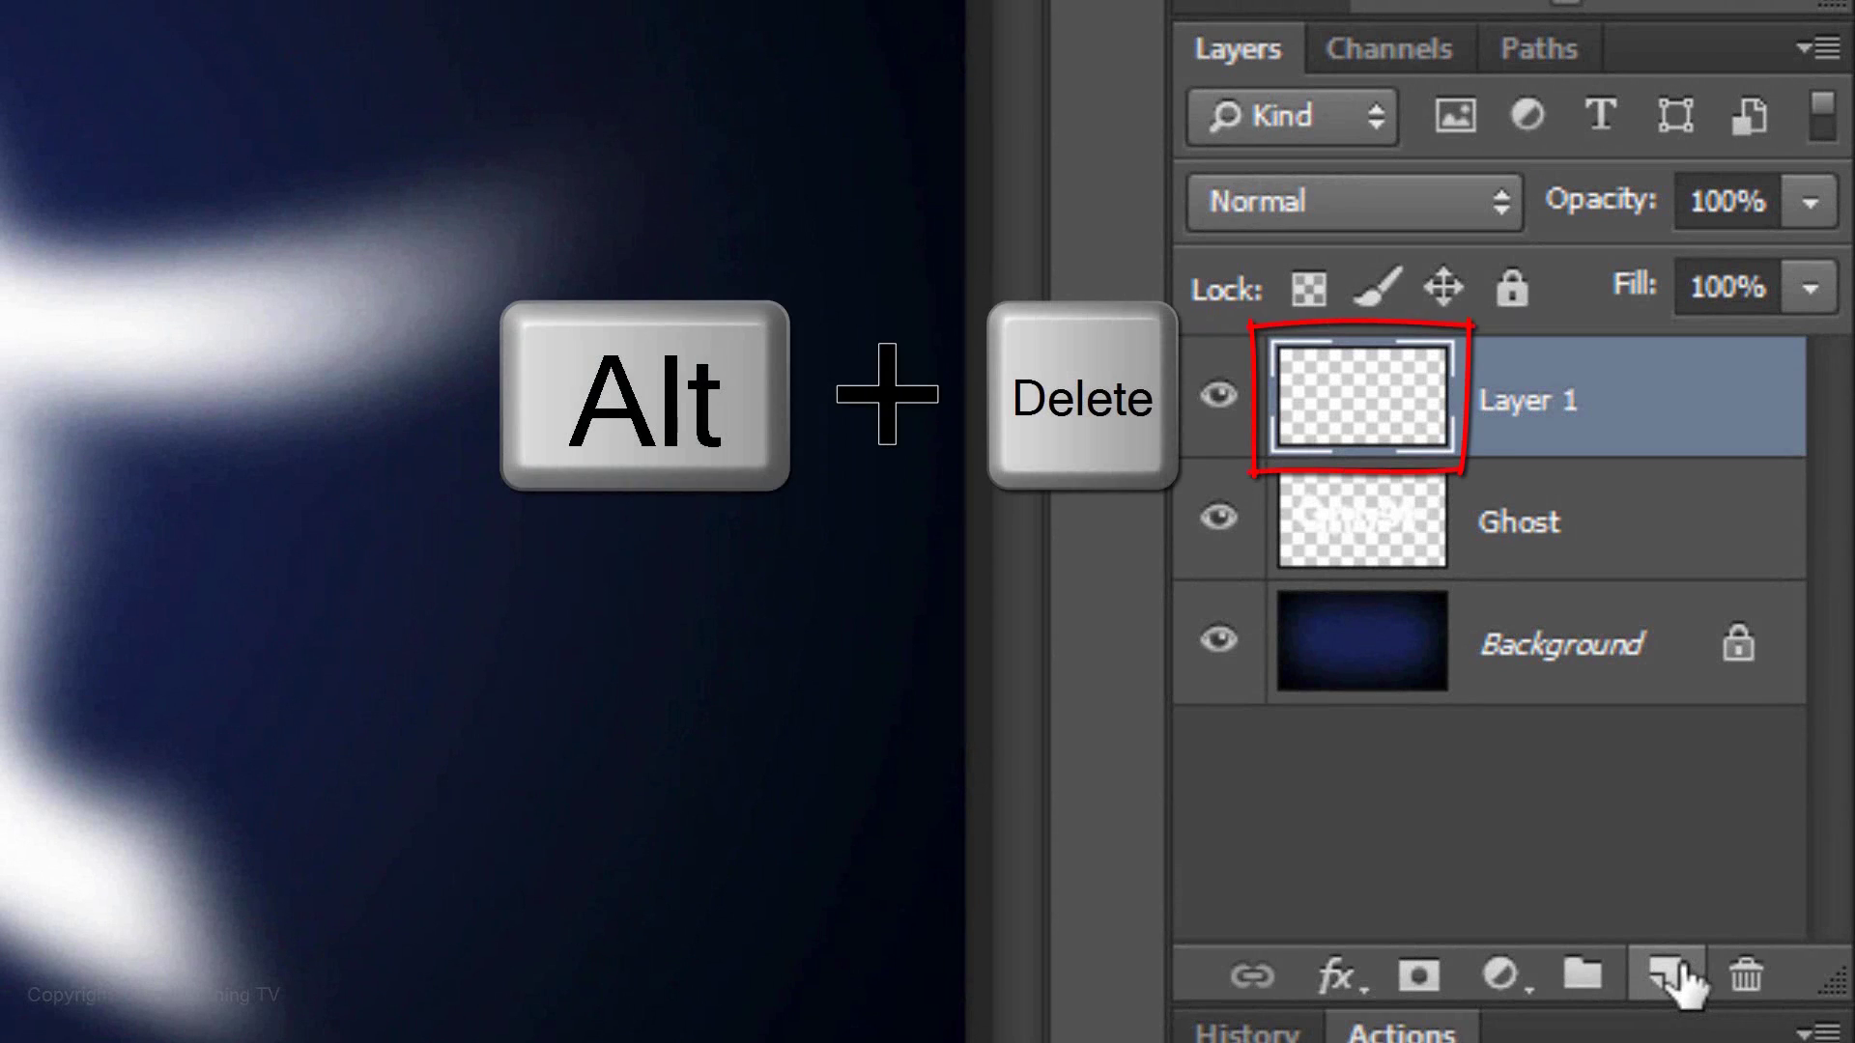
key(alt+Delete)
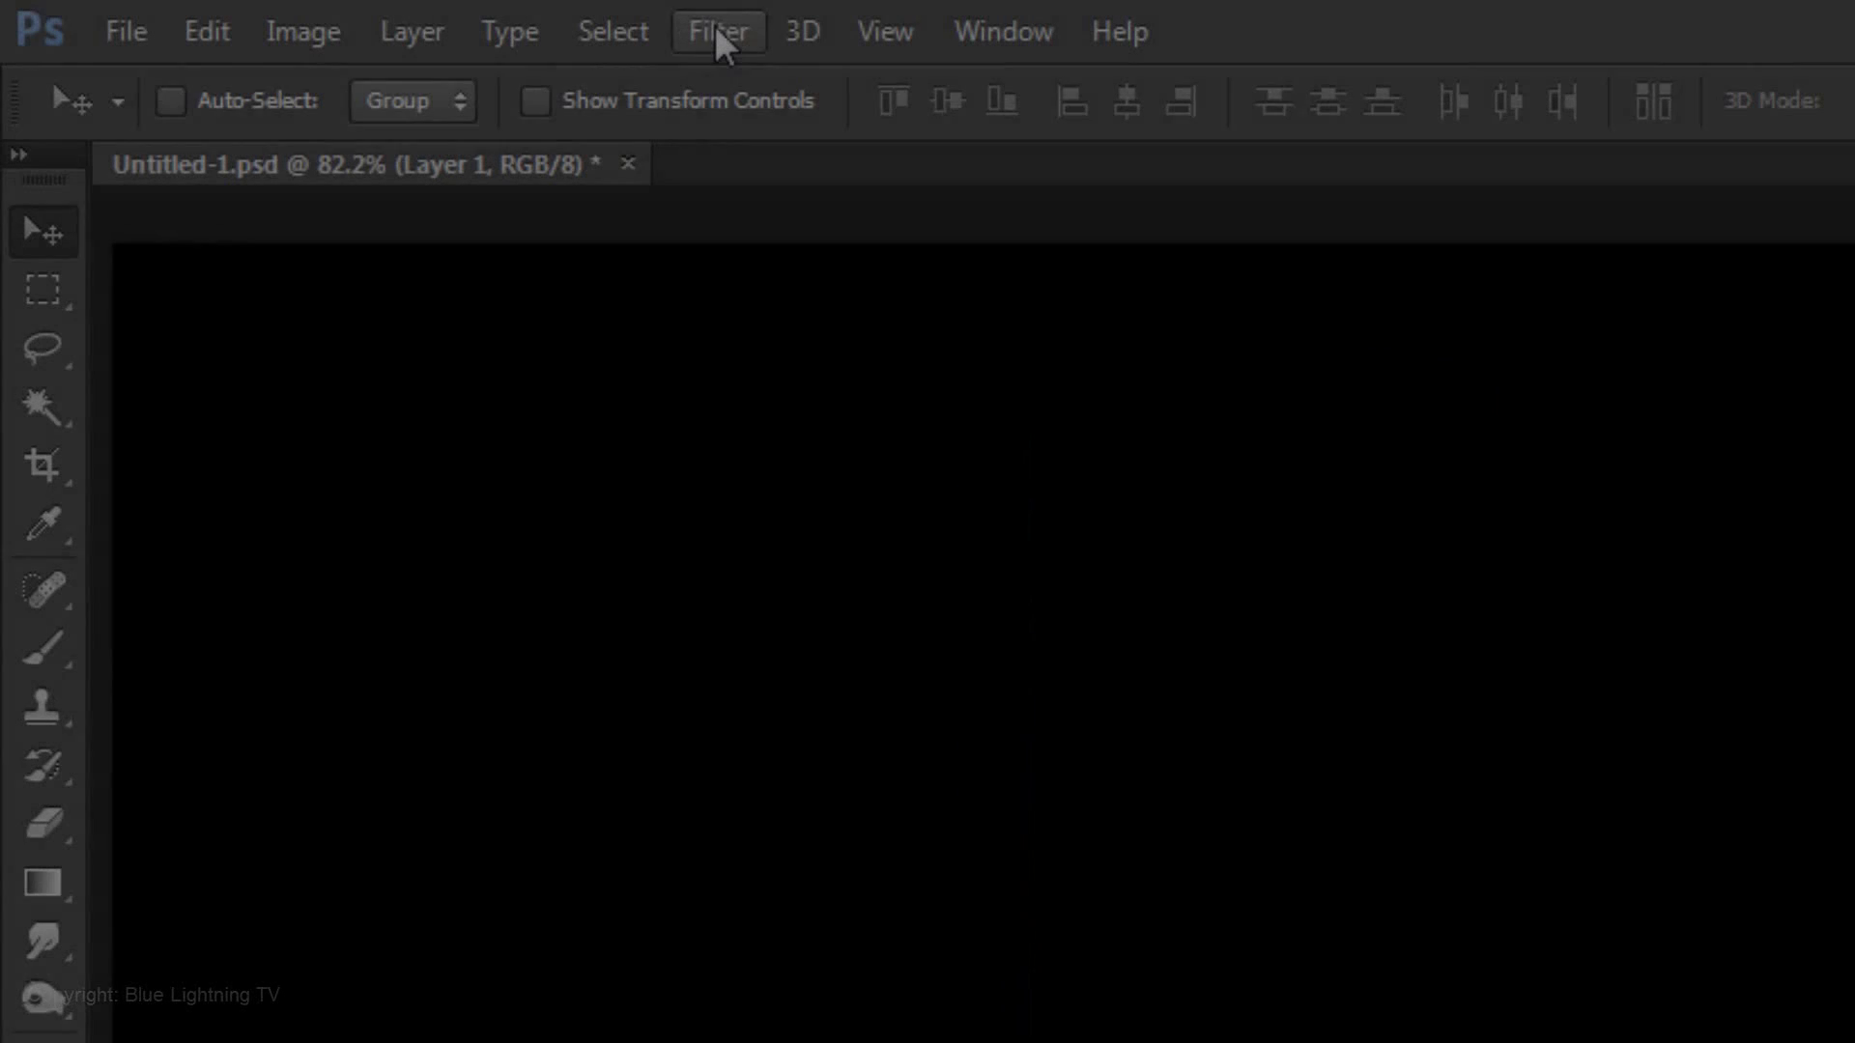
click(715, 29)
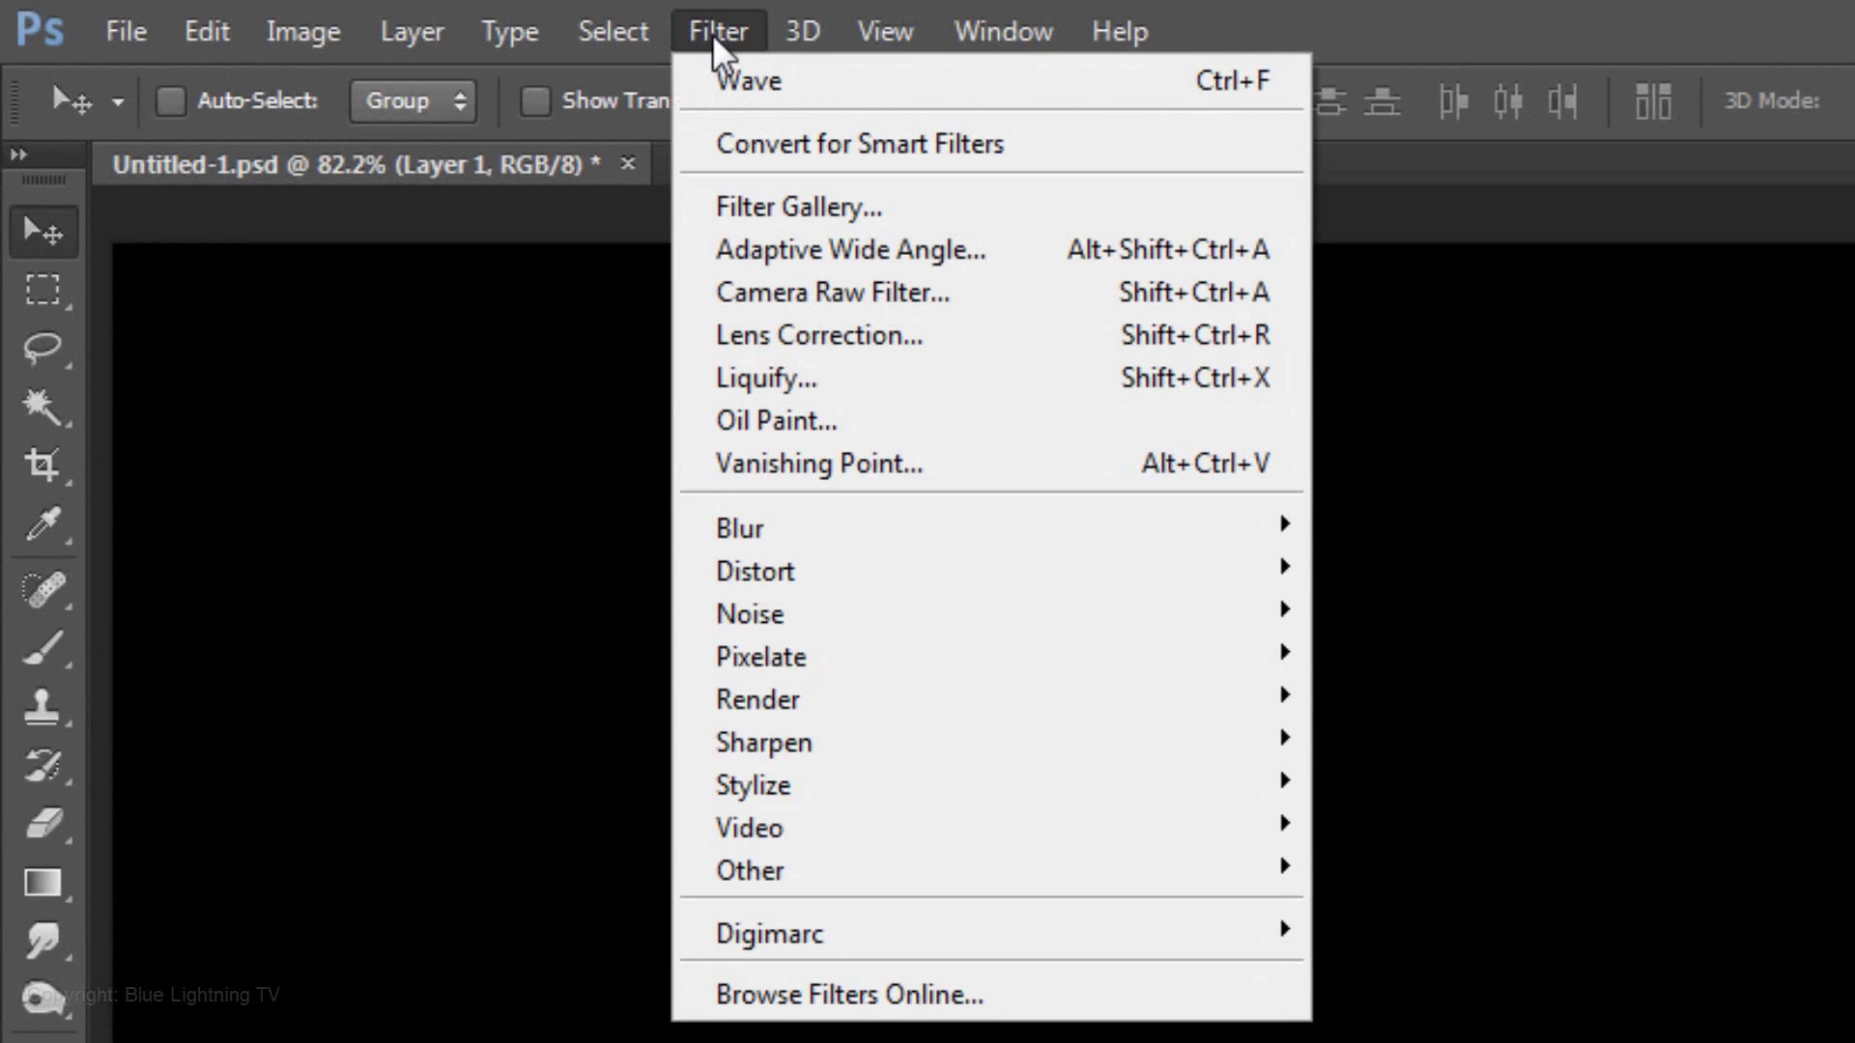
mouse_move(774, 703)
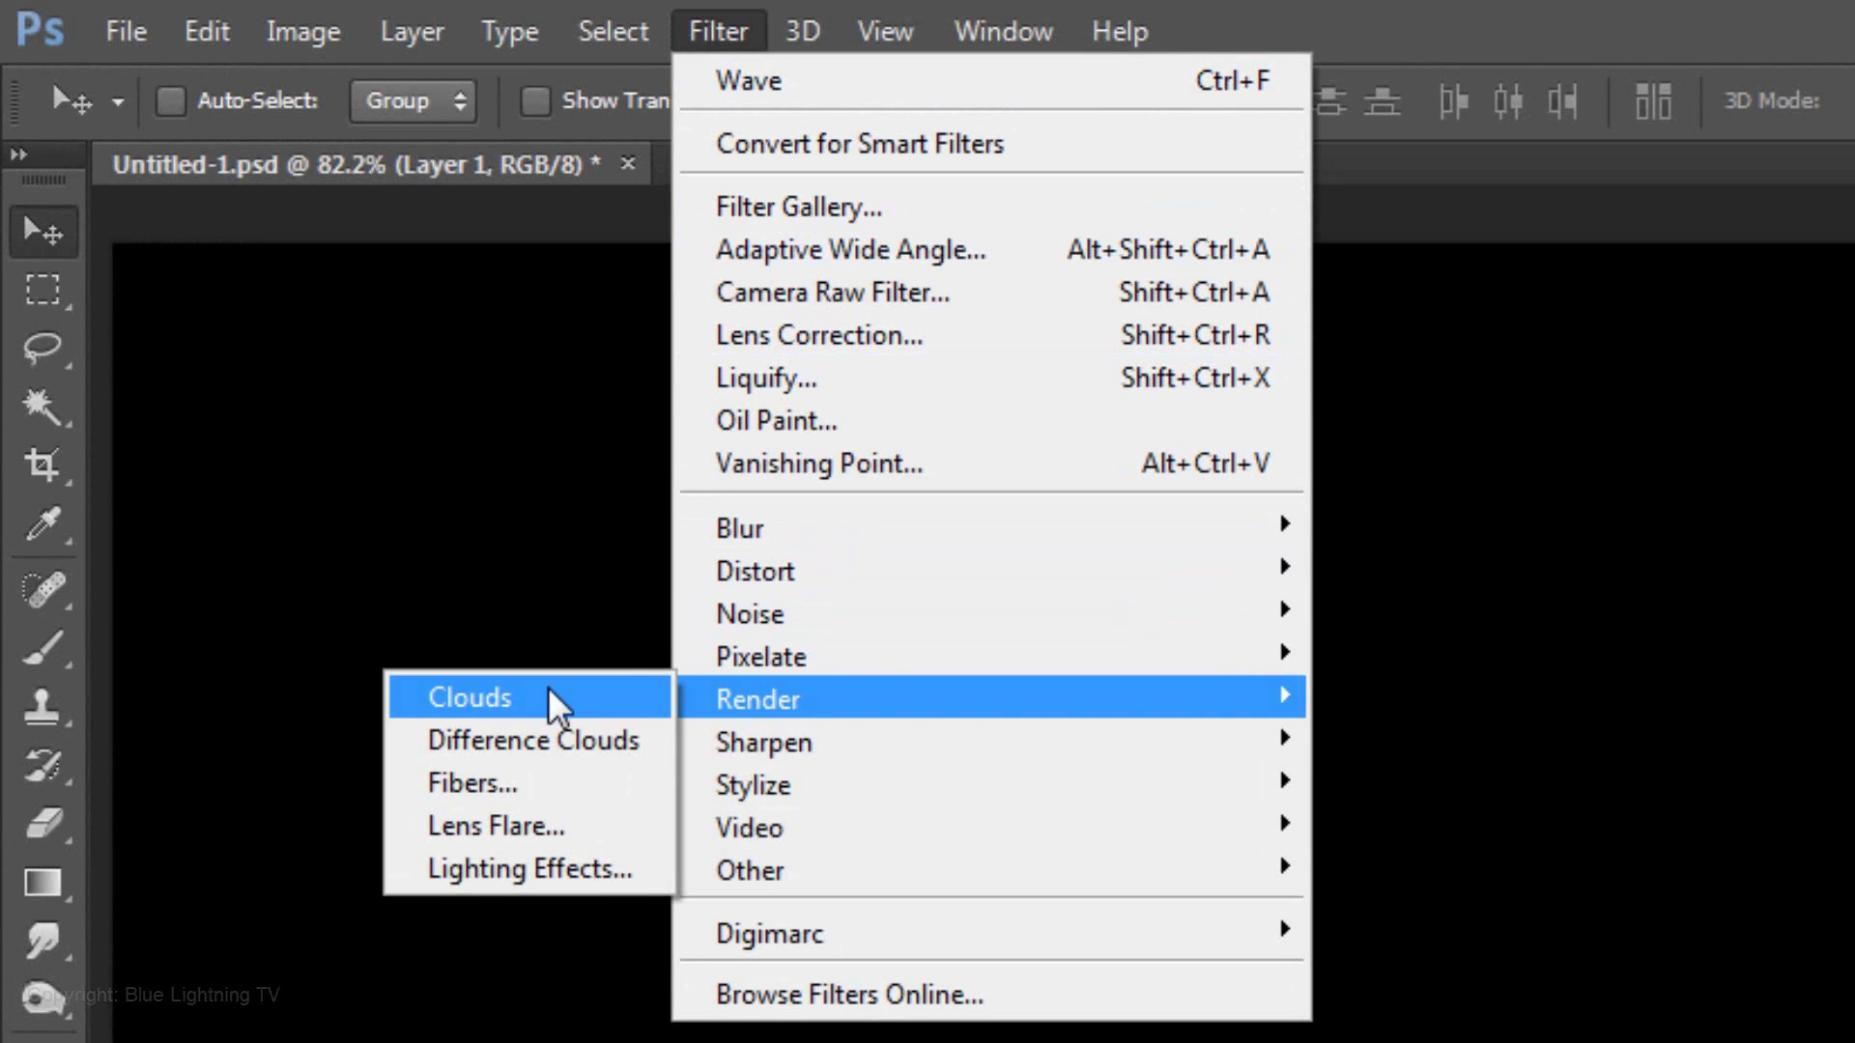
click(479, 703)
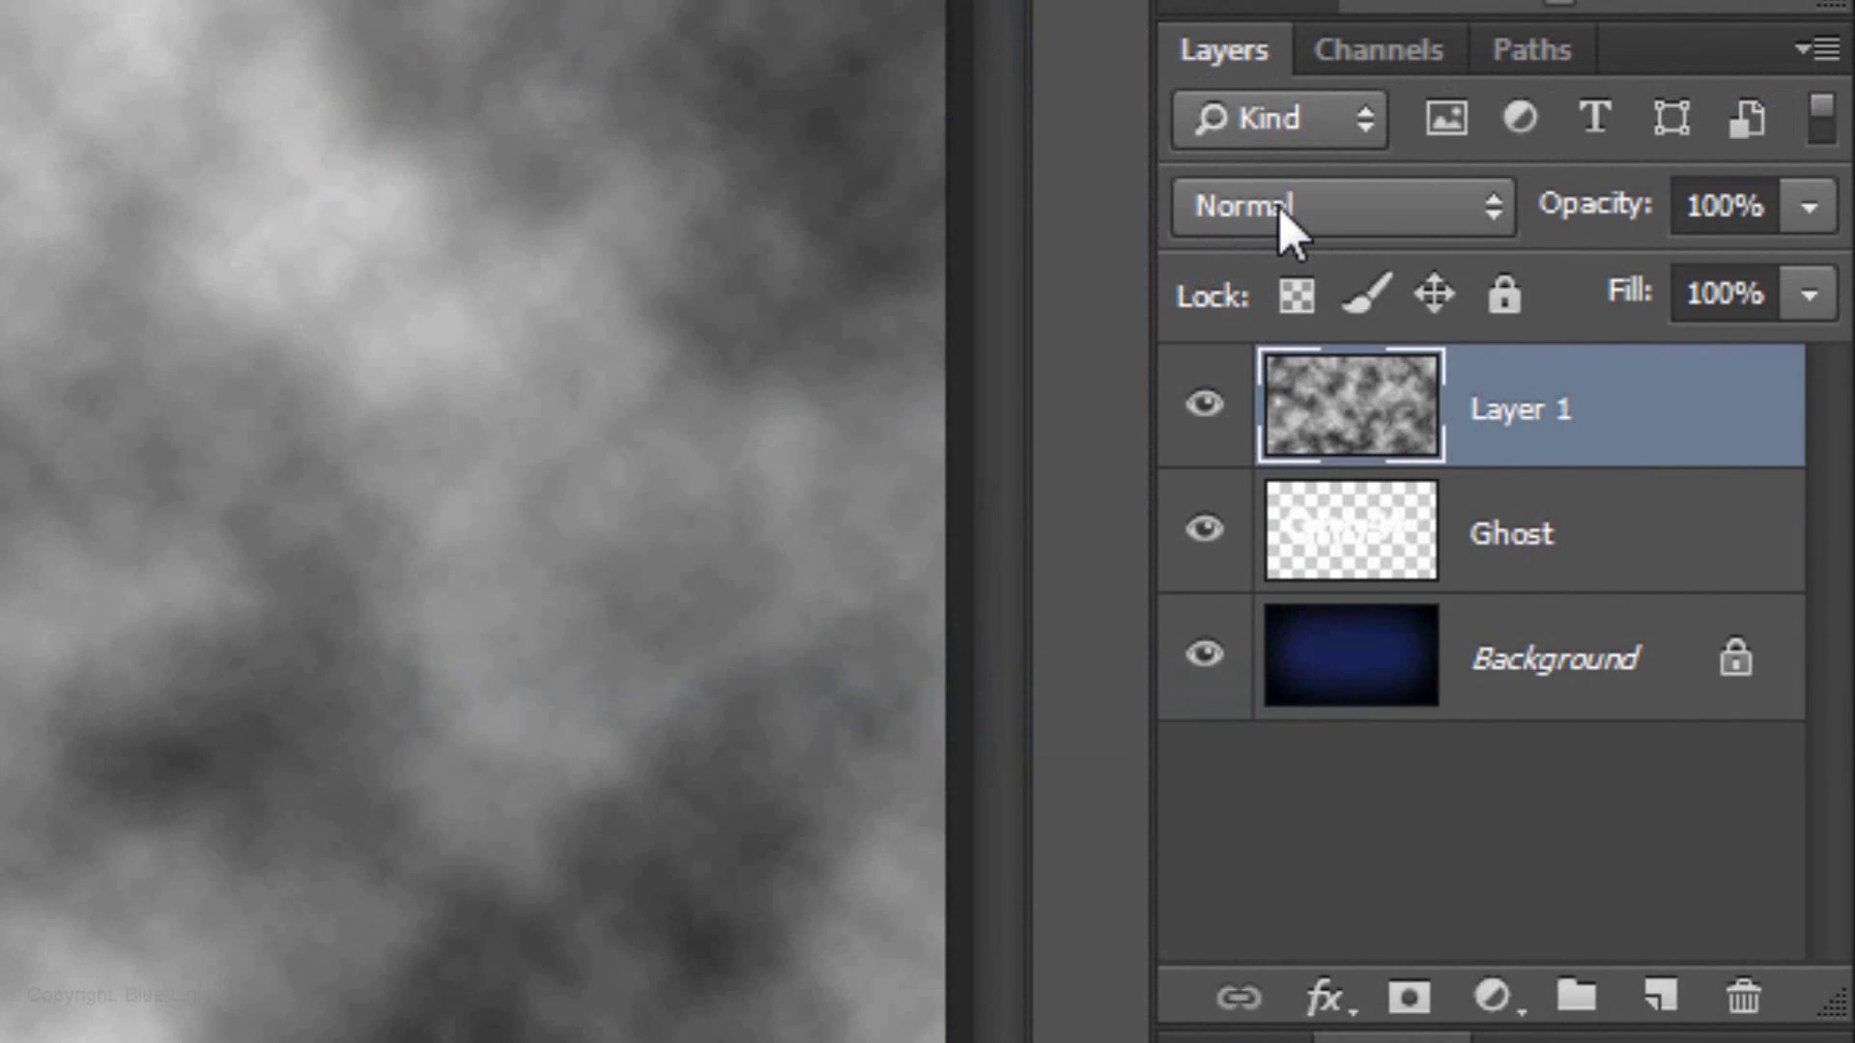
click(1278, 205)
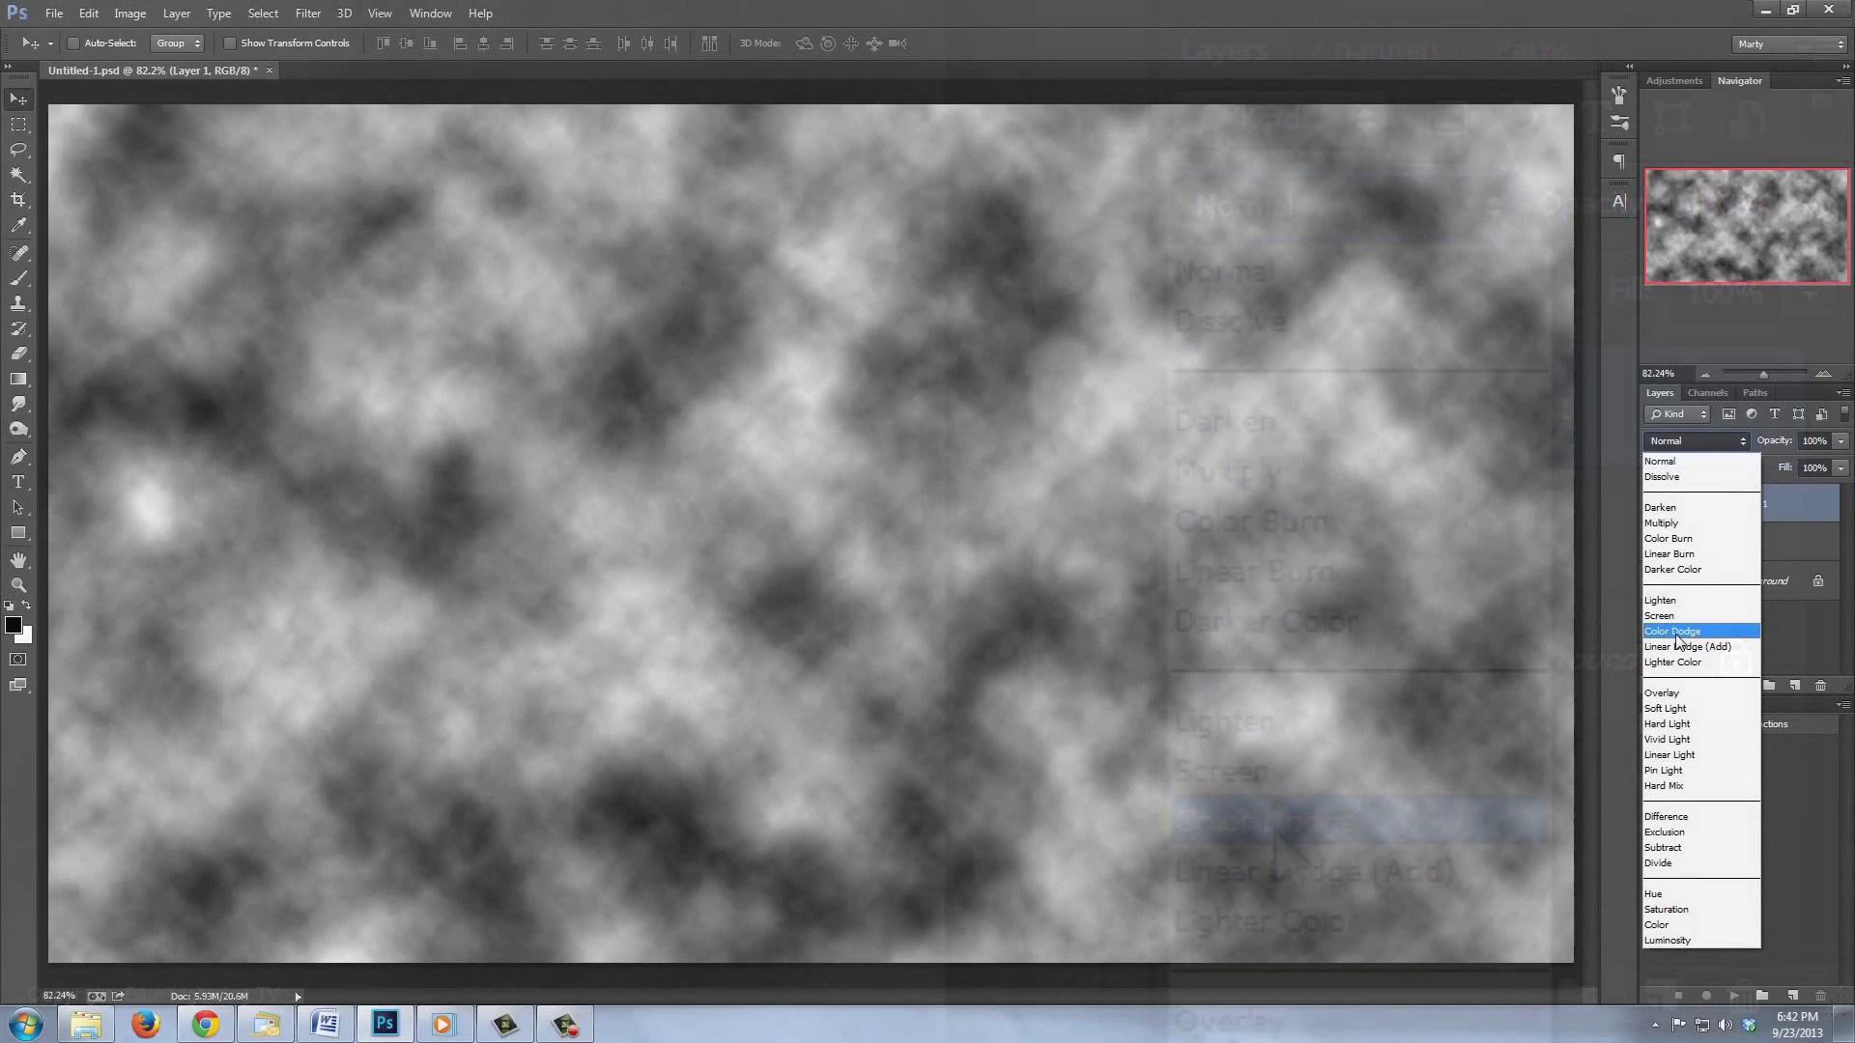
click(1276, 826)
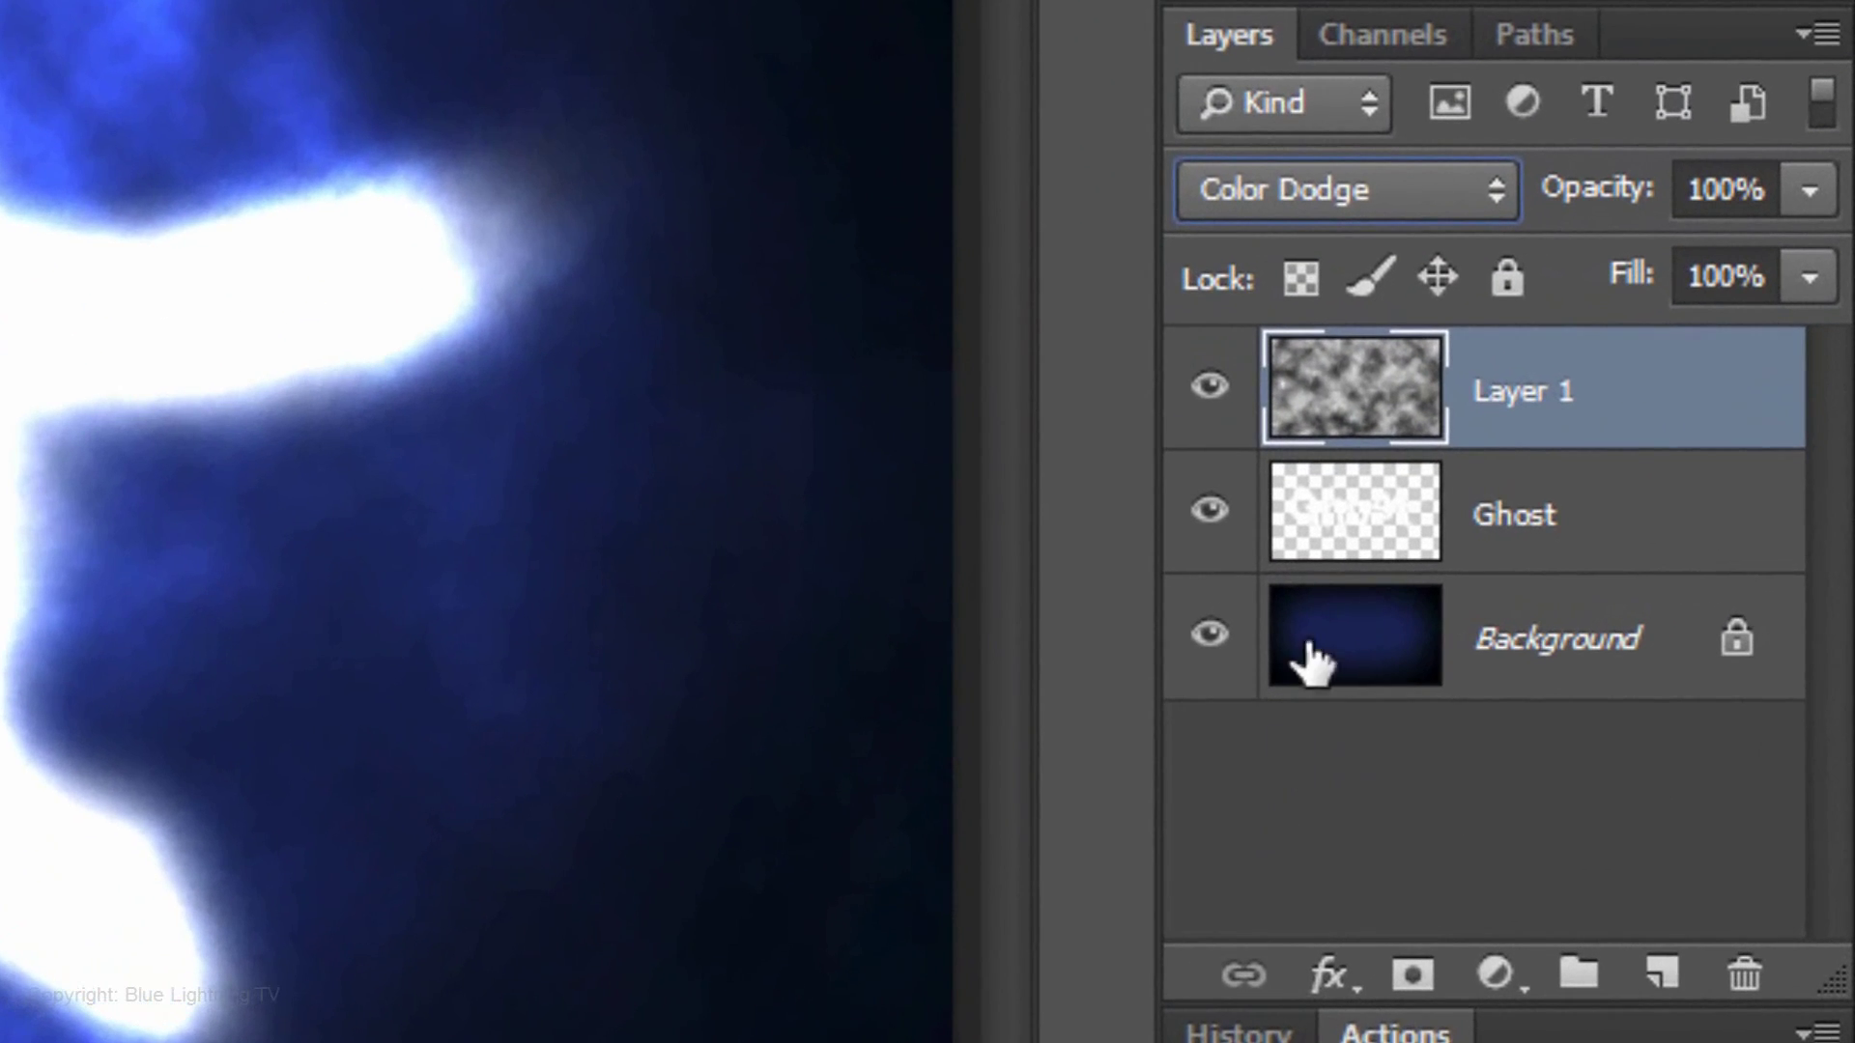
Lower the Ghost layer's fill to 60%.
click(1354, 521)
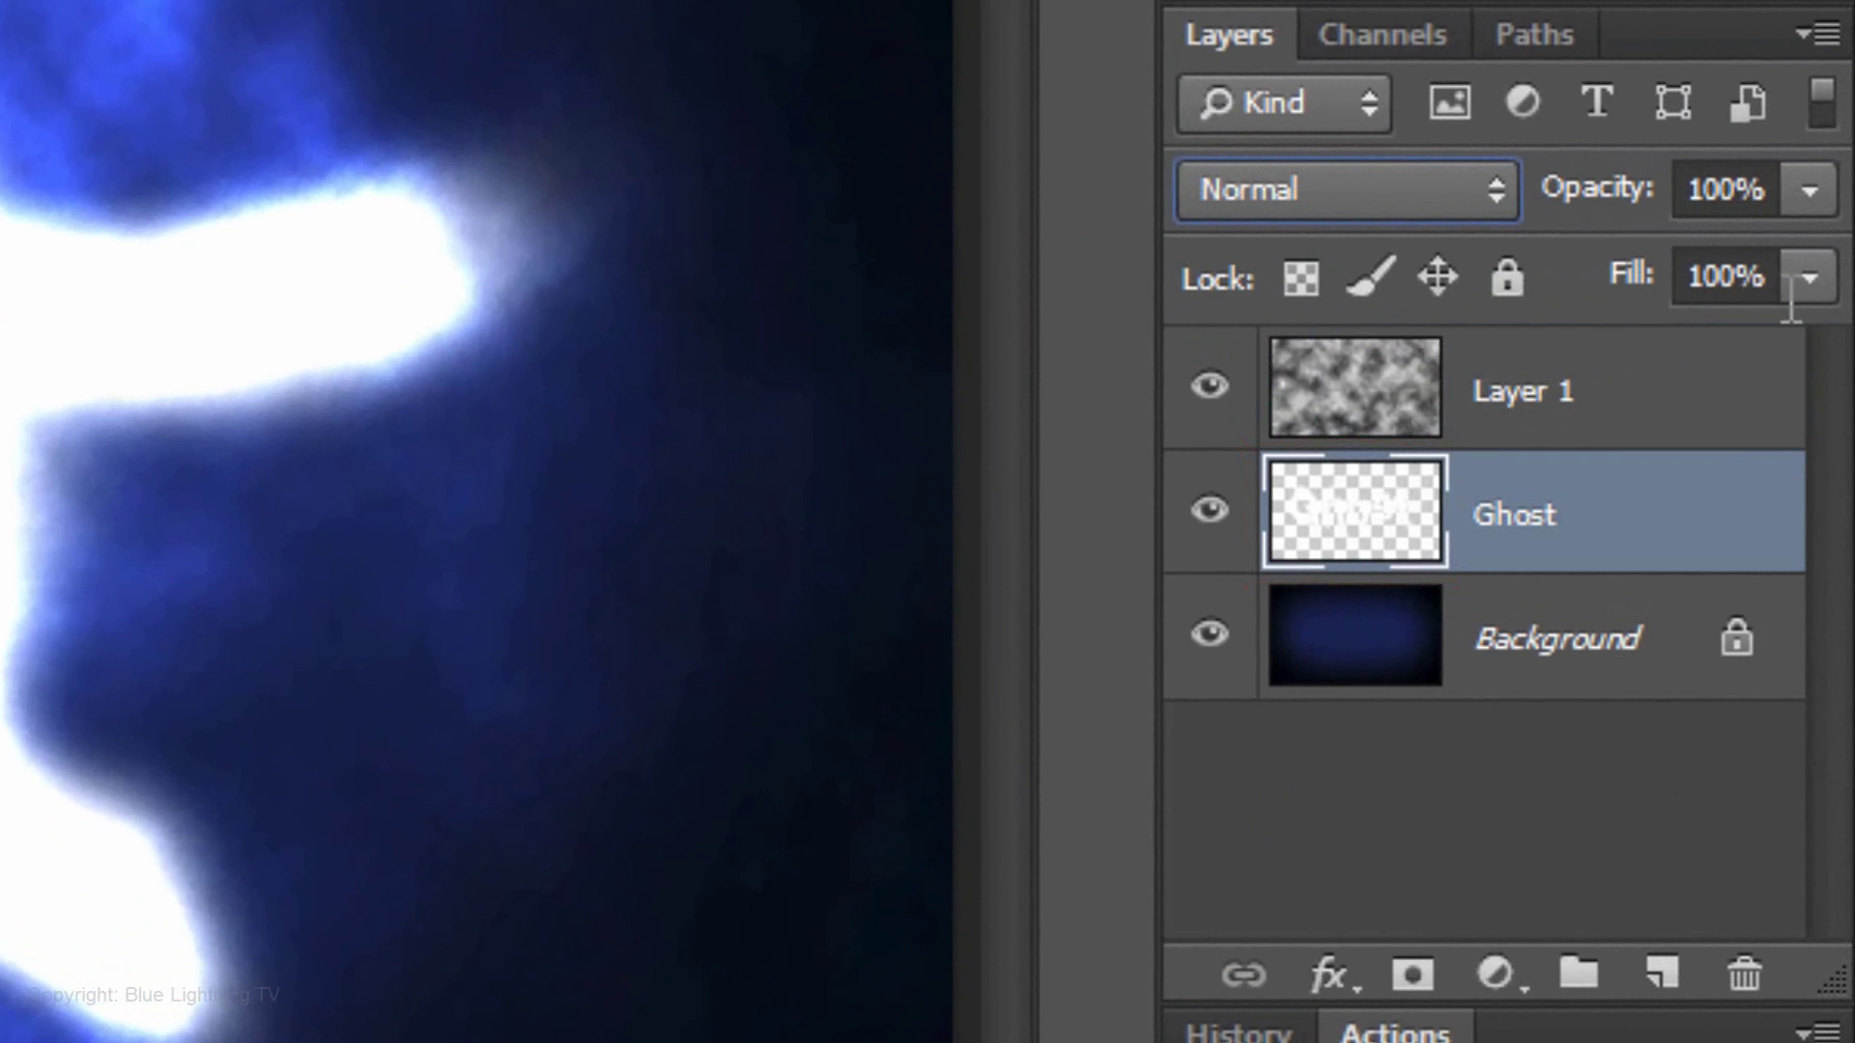
click(1734, 276)
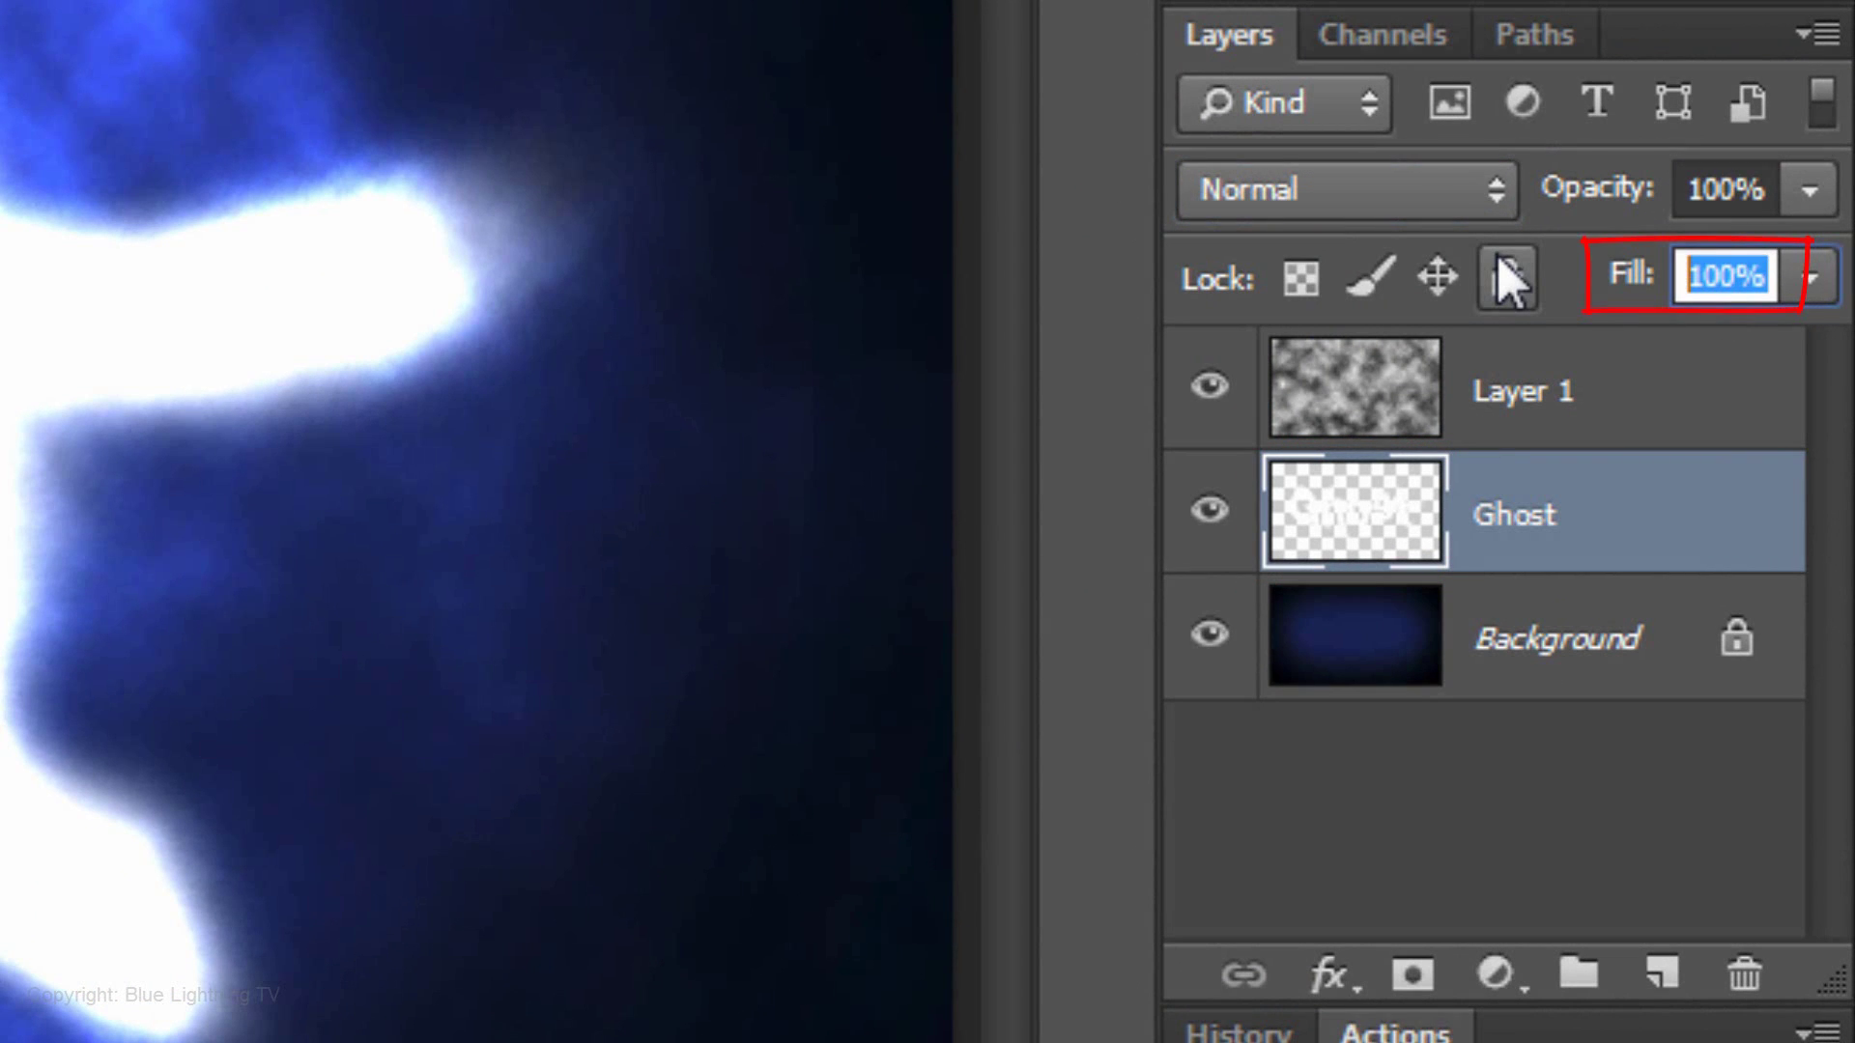
text(60)
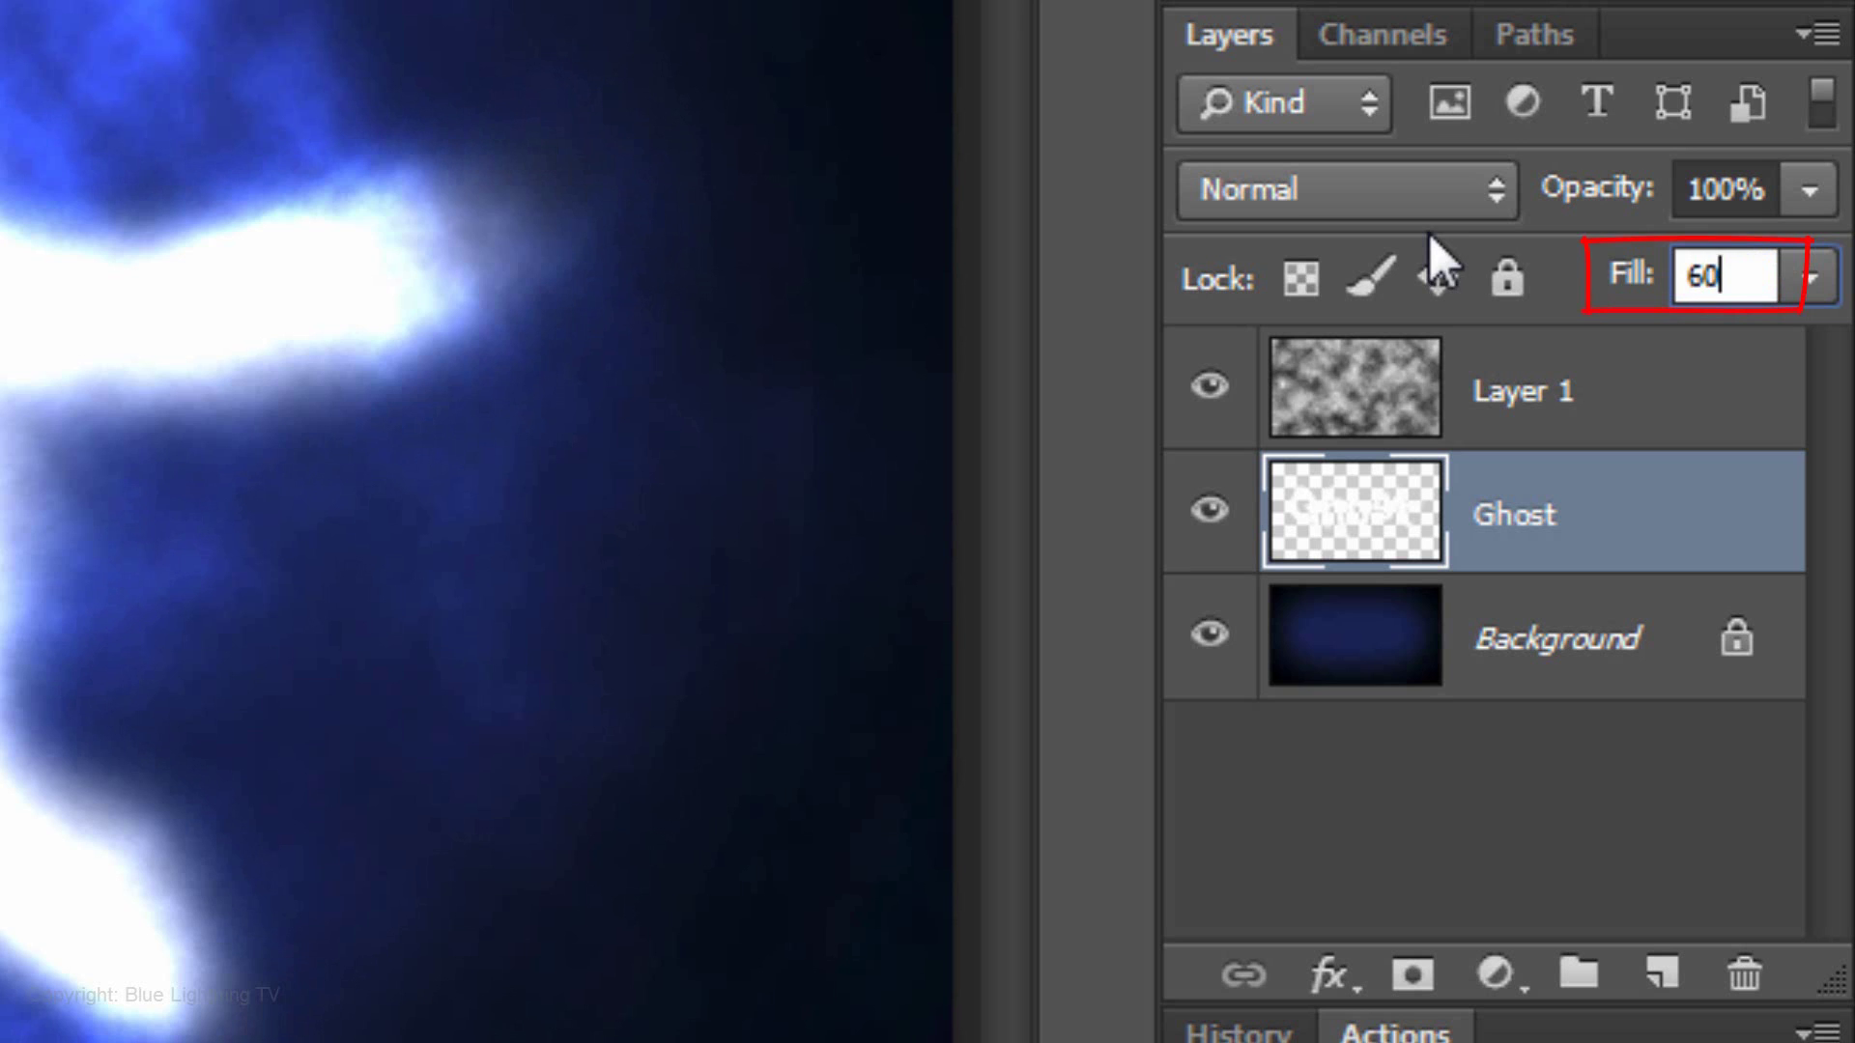
click(1480, 191)
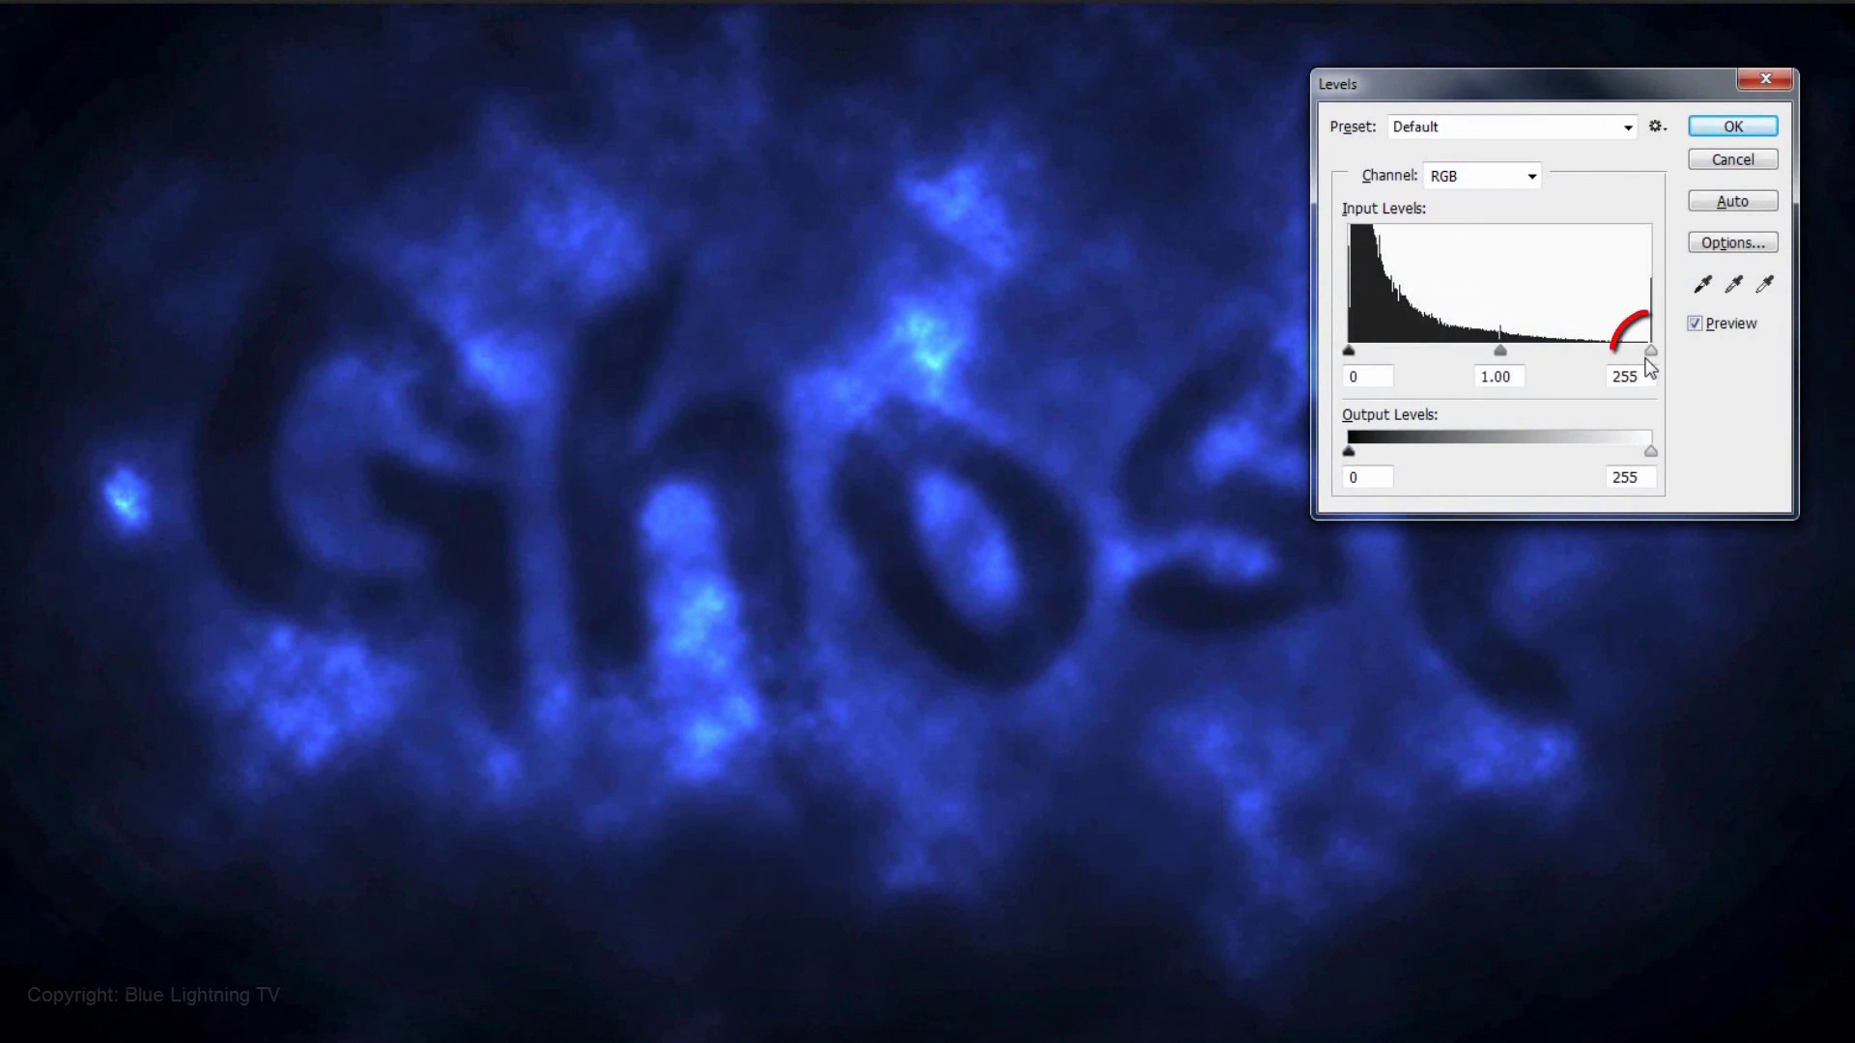
Apply Levels to the cloud layer with the white input level at 186.
drag(1650, 354, 1571, 361)
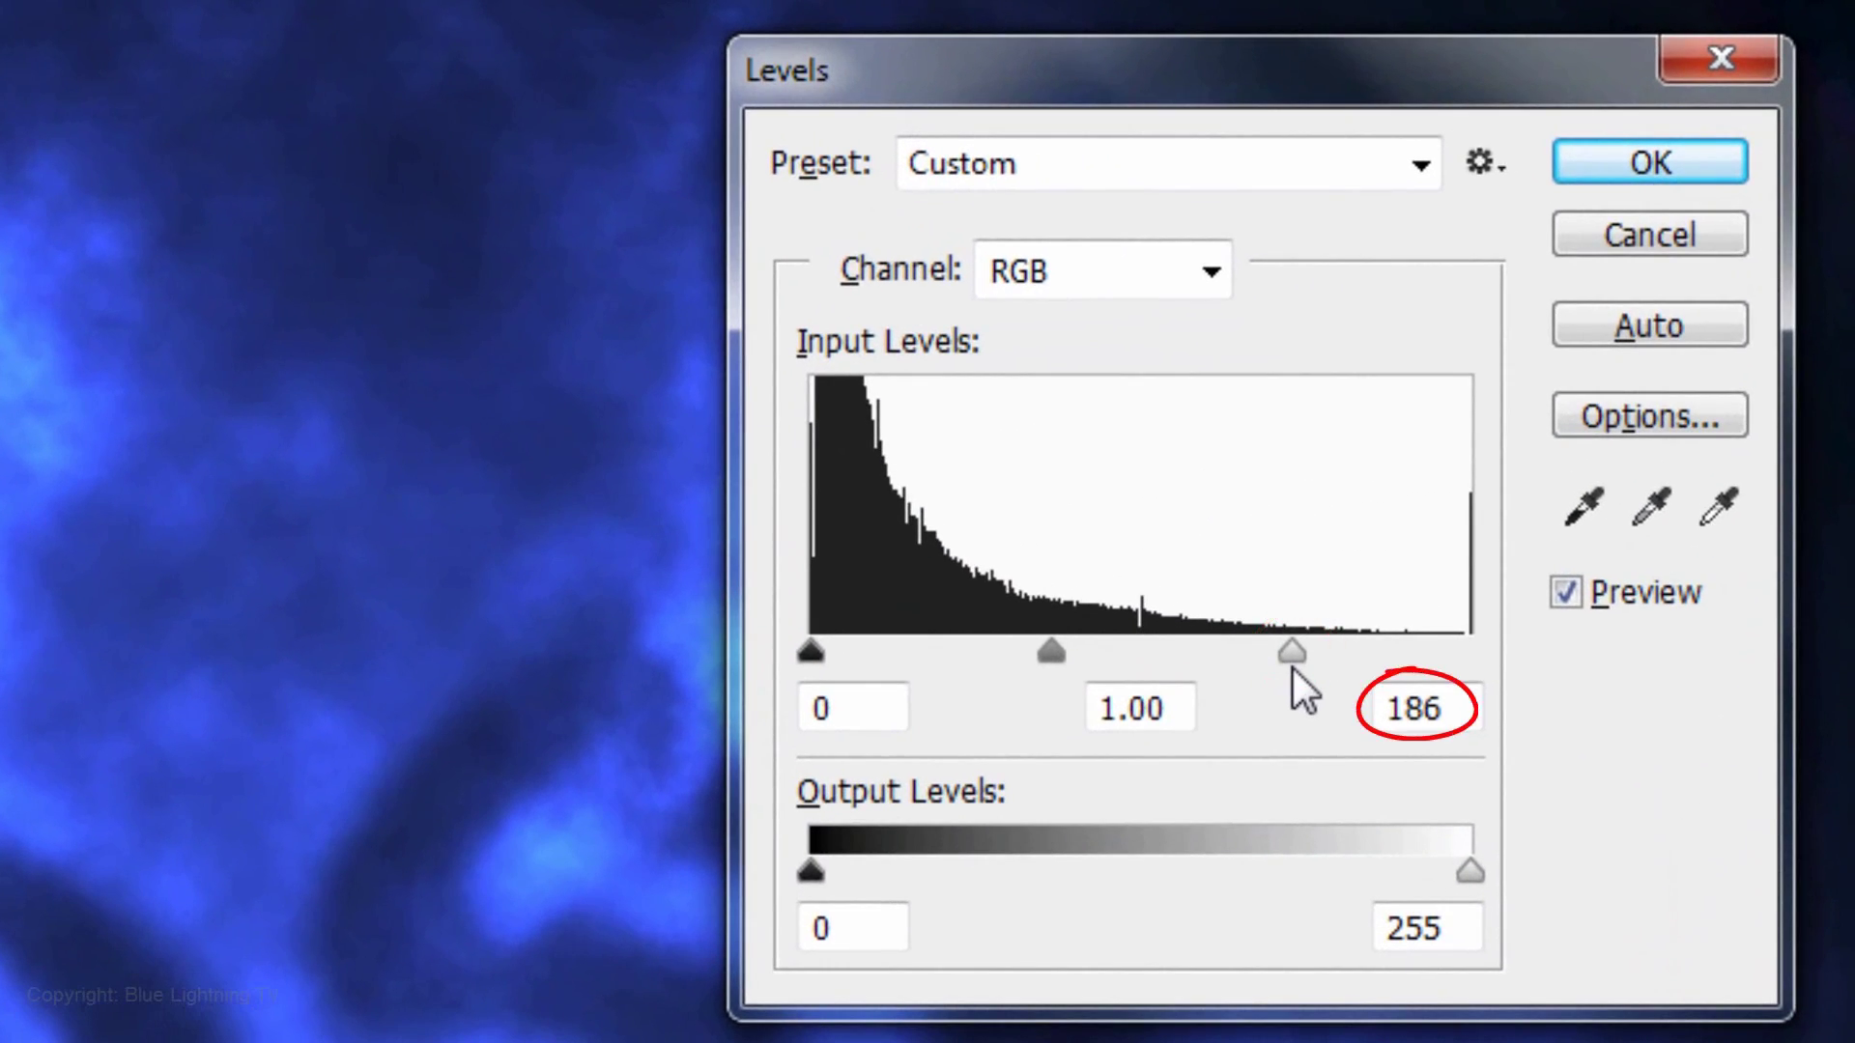
click(1650, 162)
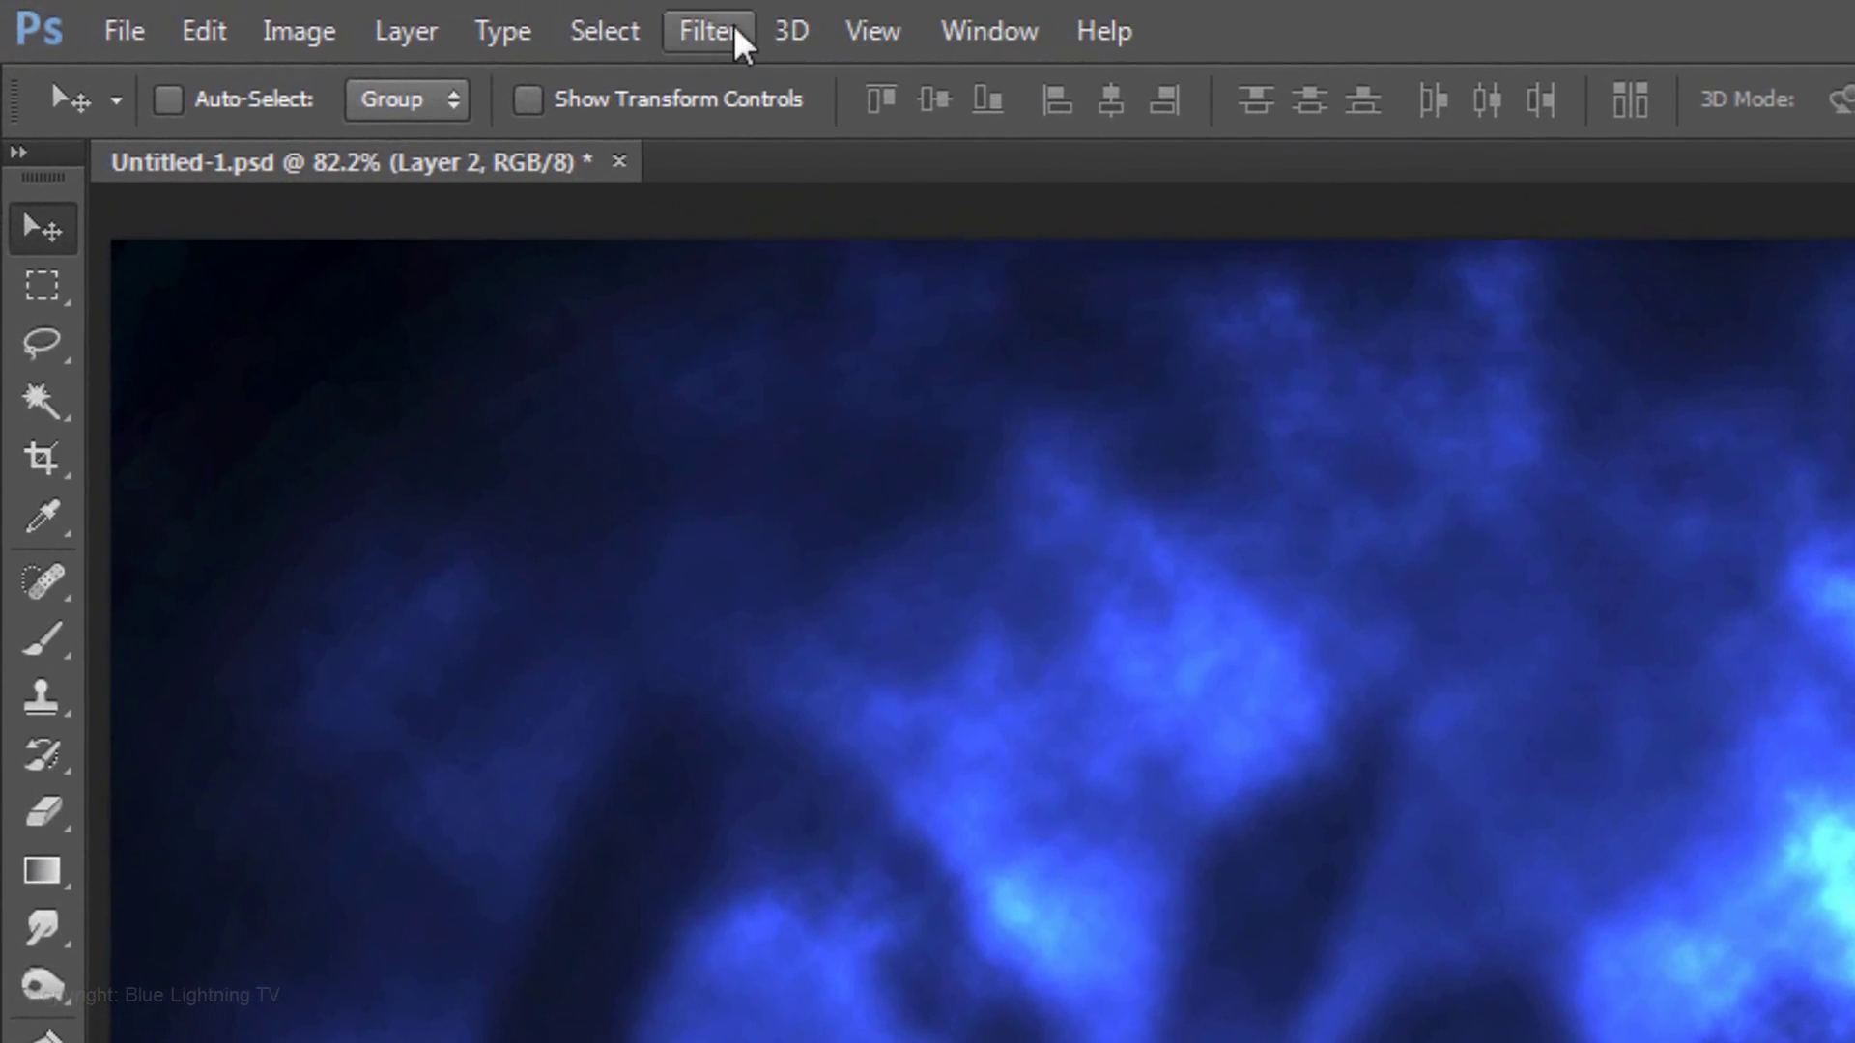
Apply a -50% Spherize distortion in Normal mode to the cloud layer.
click(309, 13)
mouse_move(813, 568)
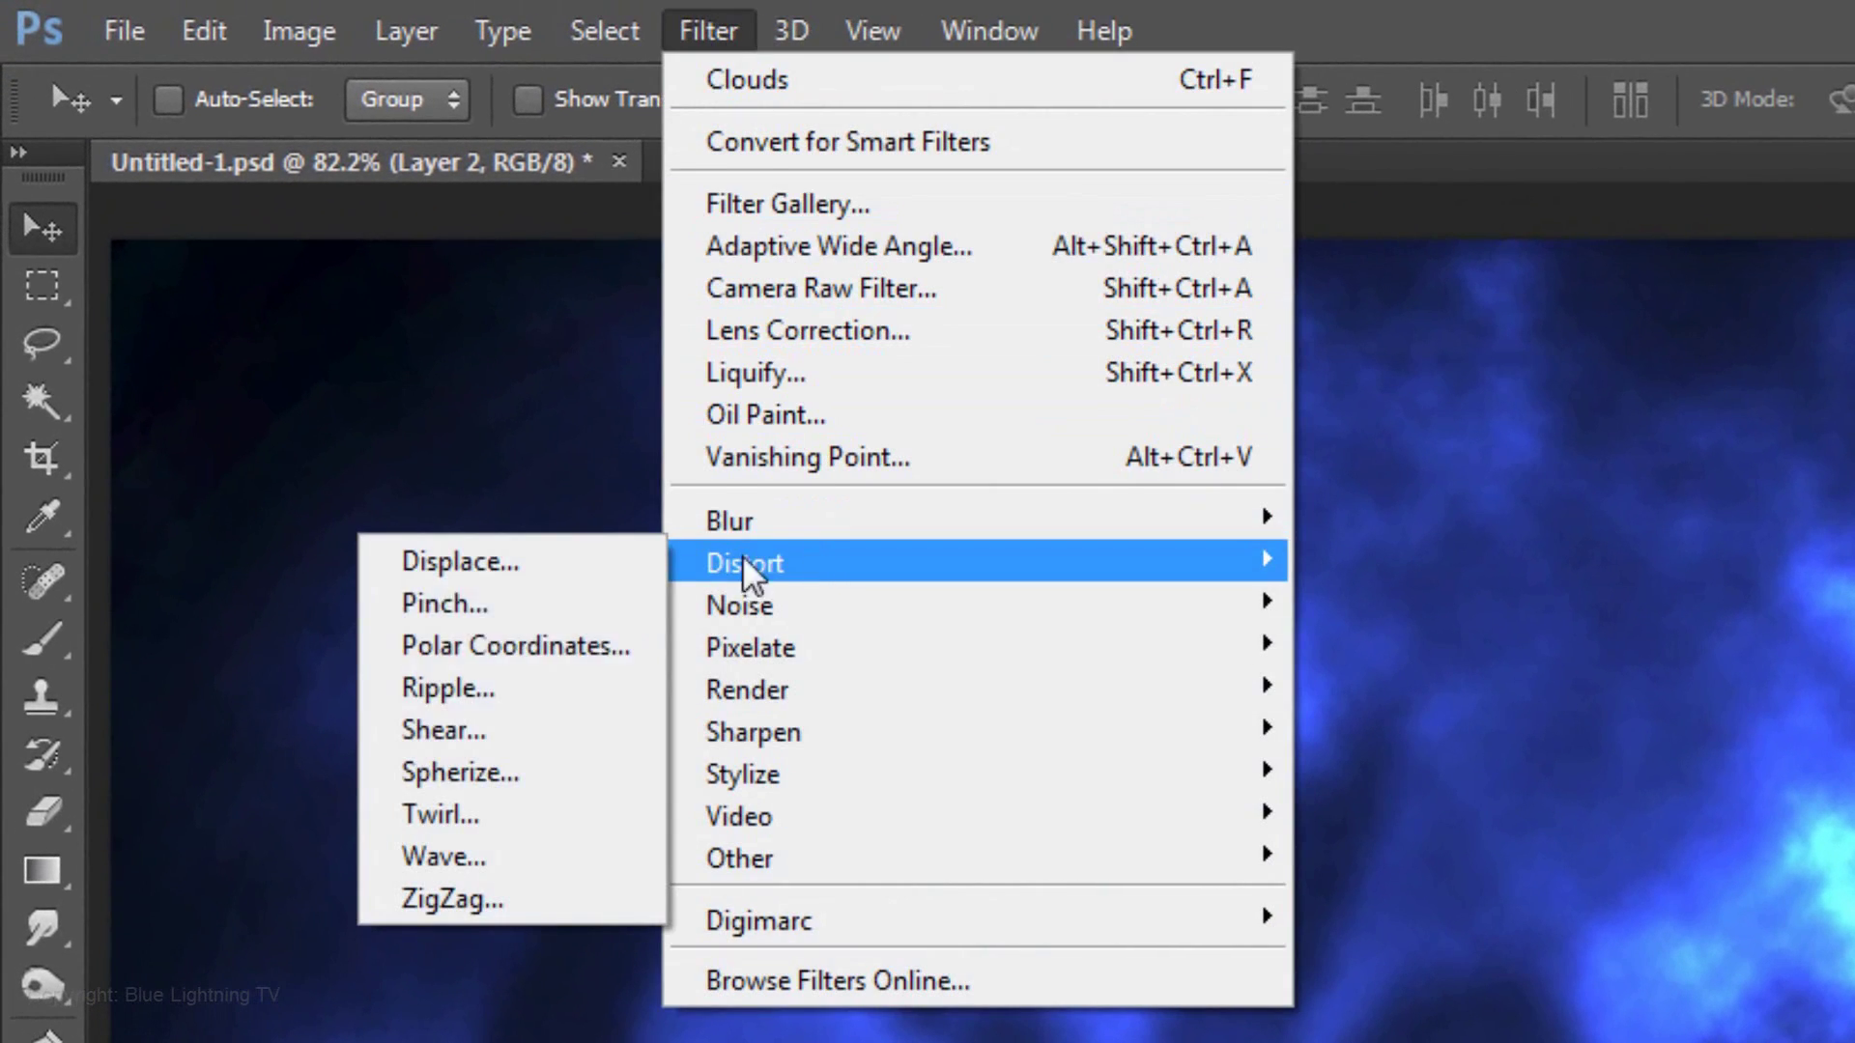
click(491, 769)
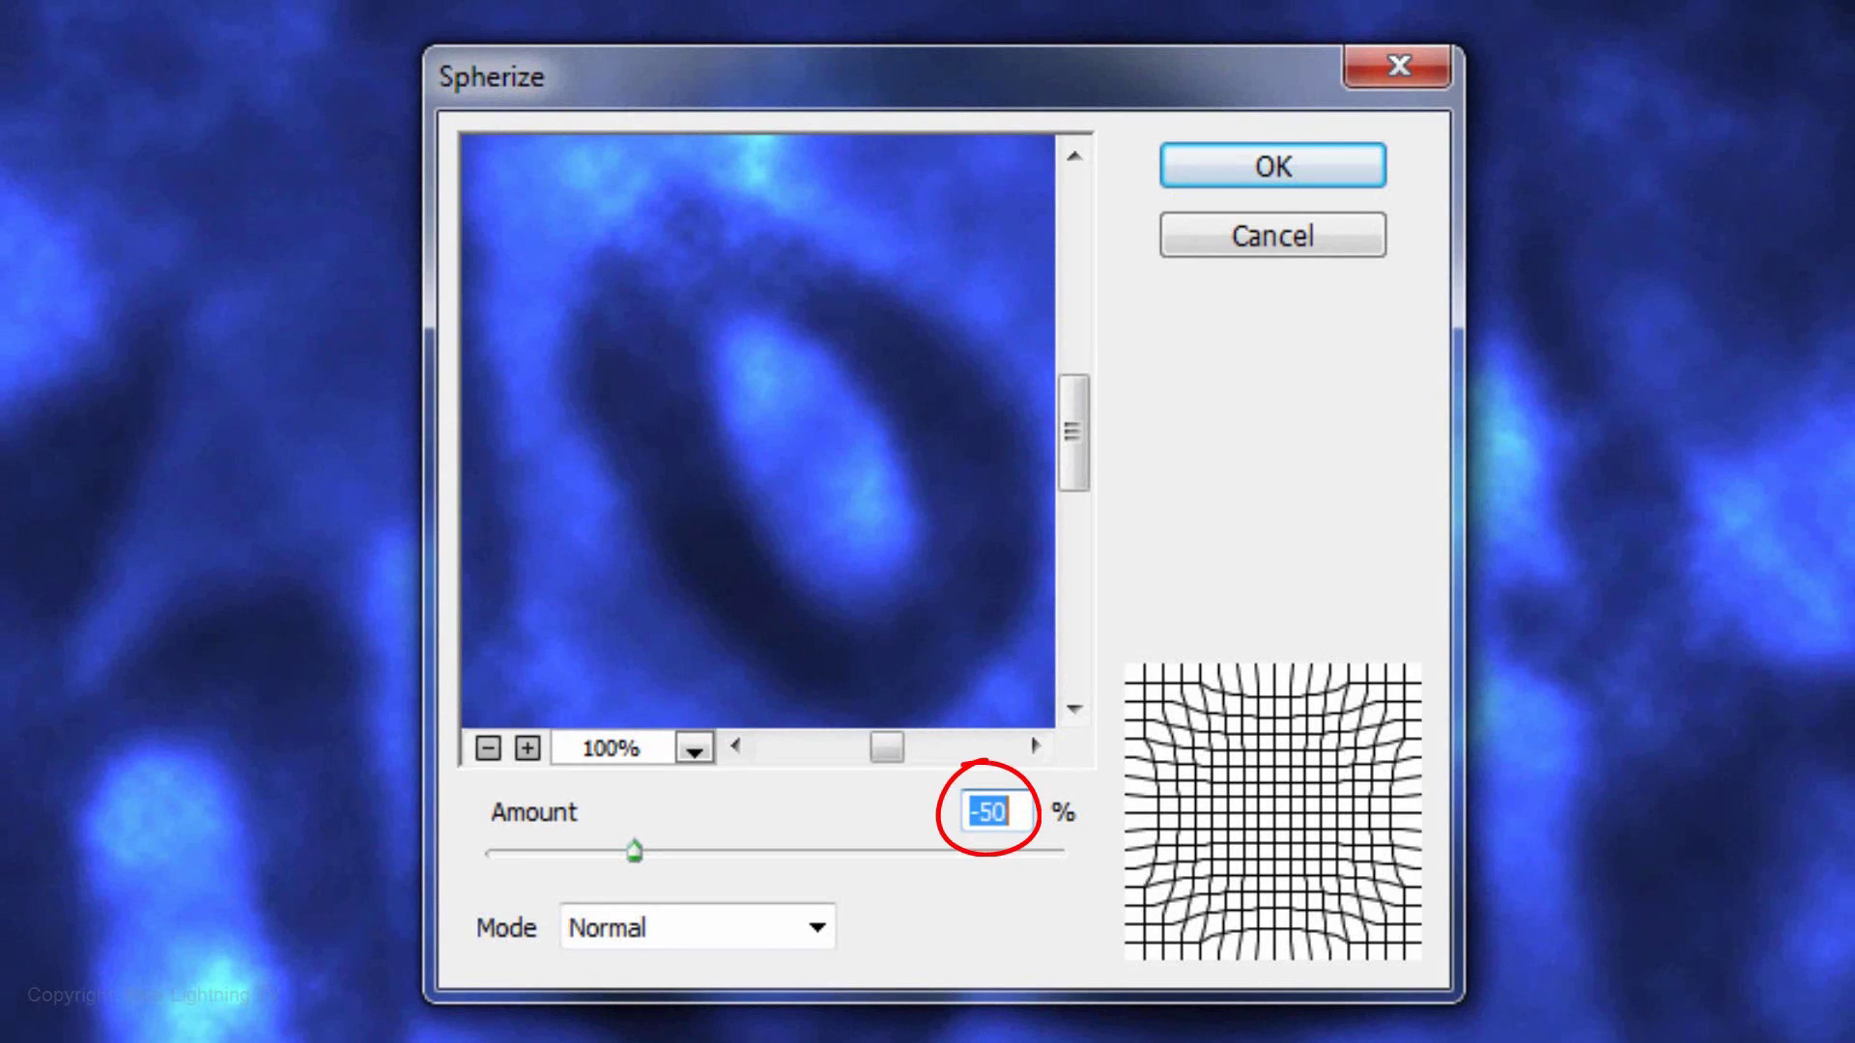
click(1233, 166)
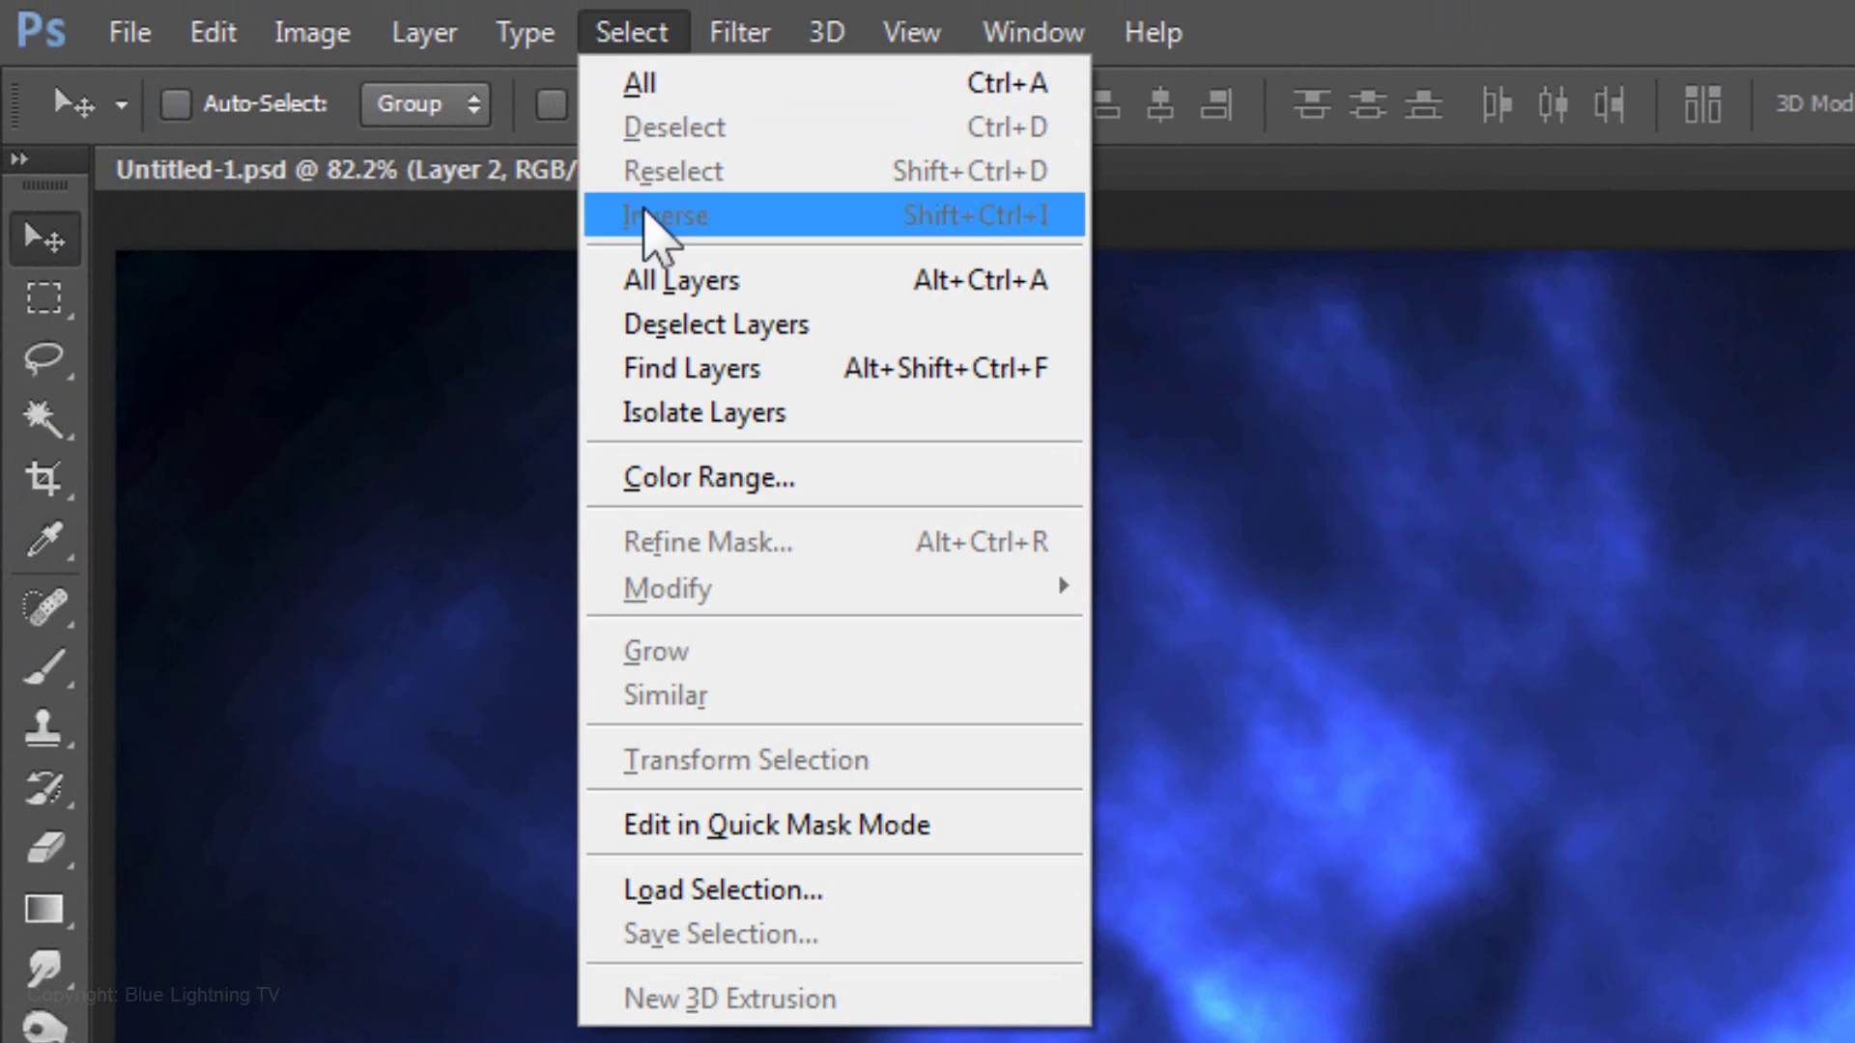
Select the cloud highlights via Color Range at Fuzziness 82, then add an empty Layer 3 on top.
click(658, 483)
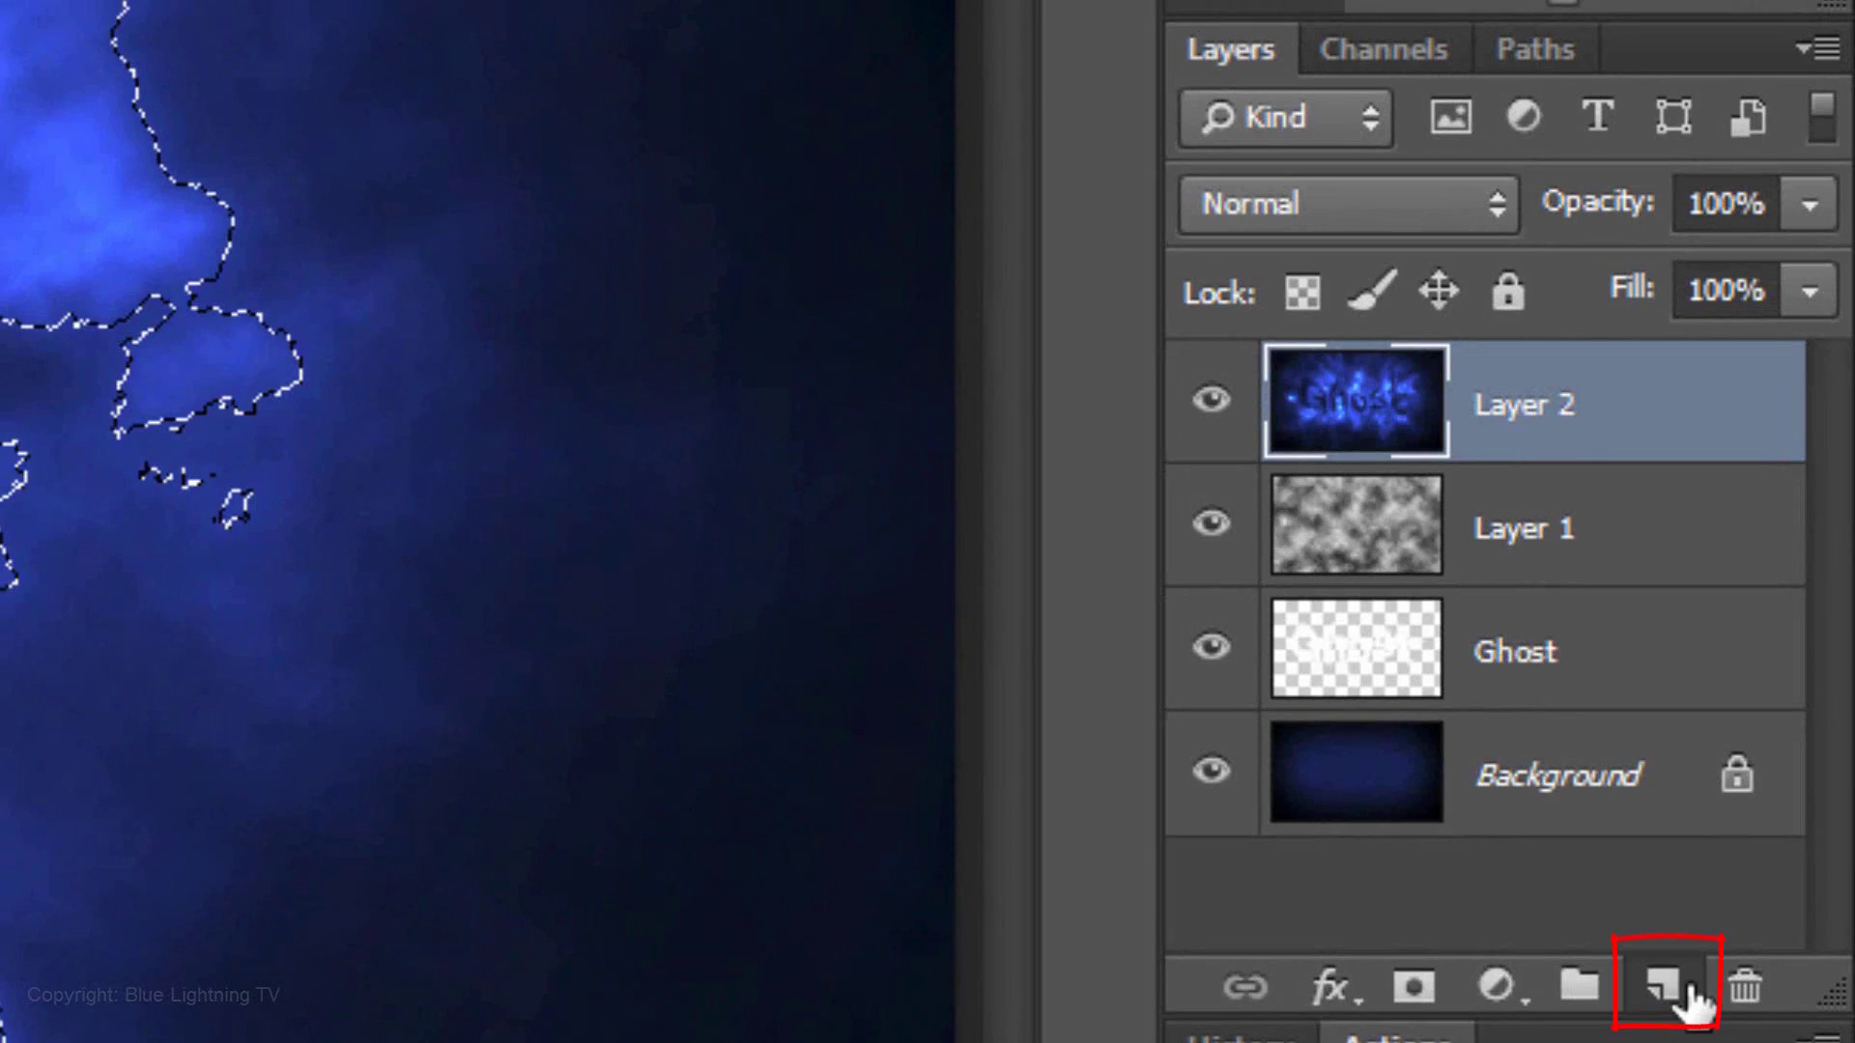
click(1686, 991)
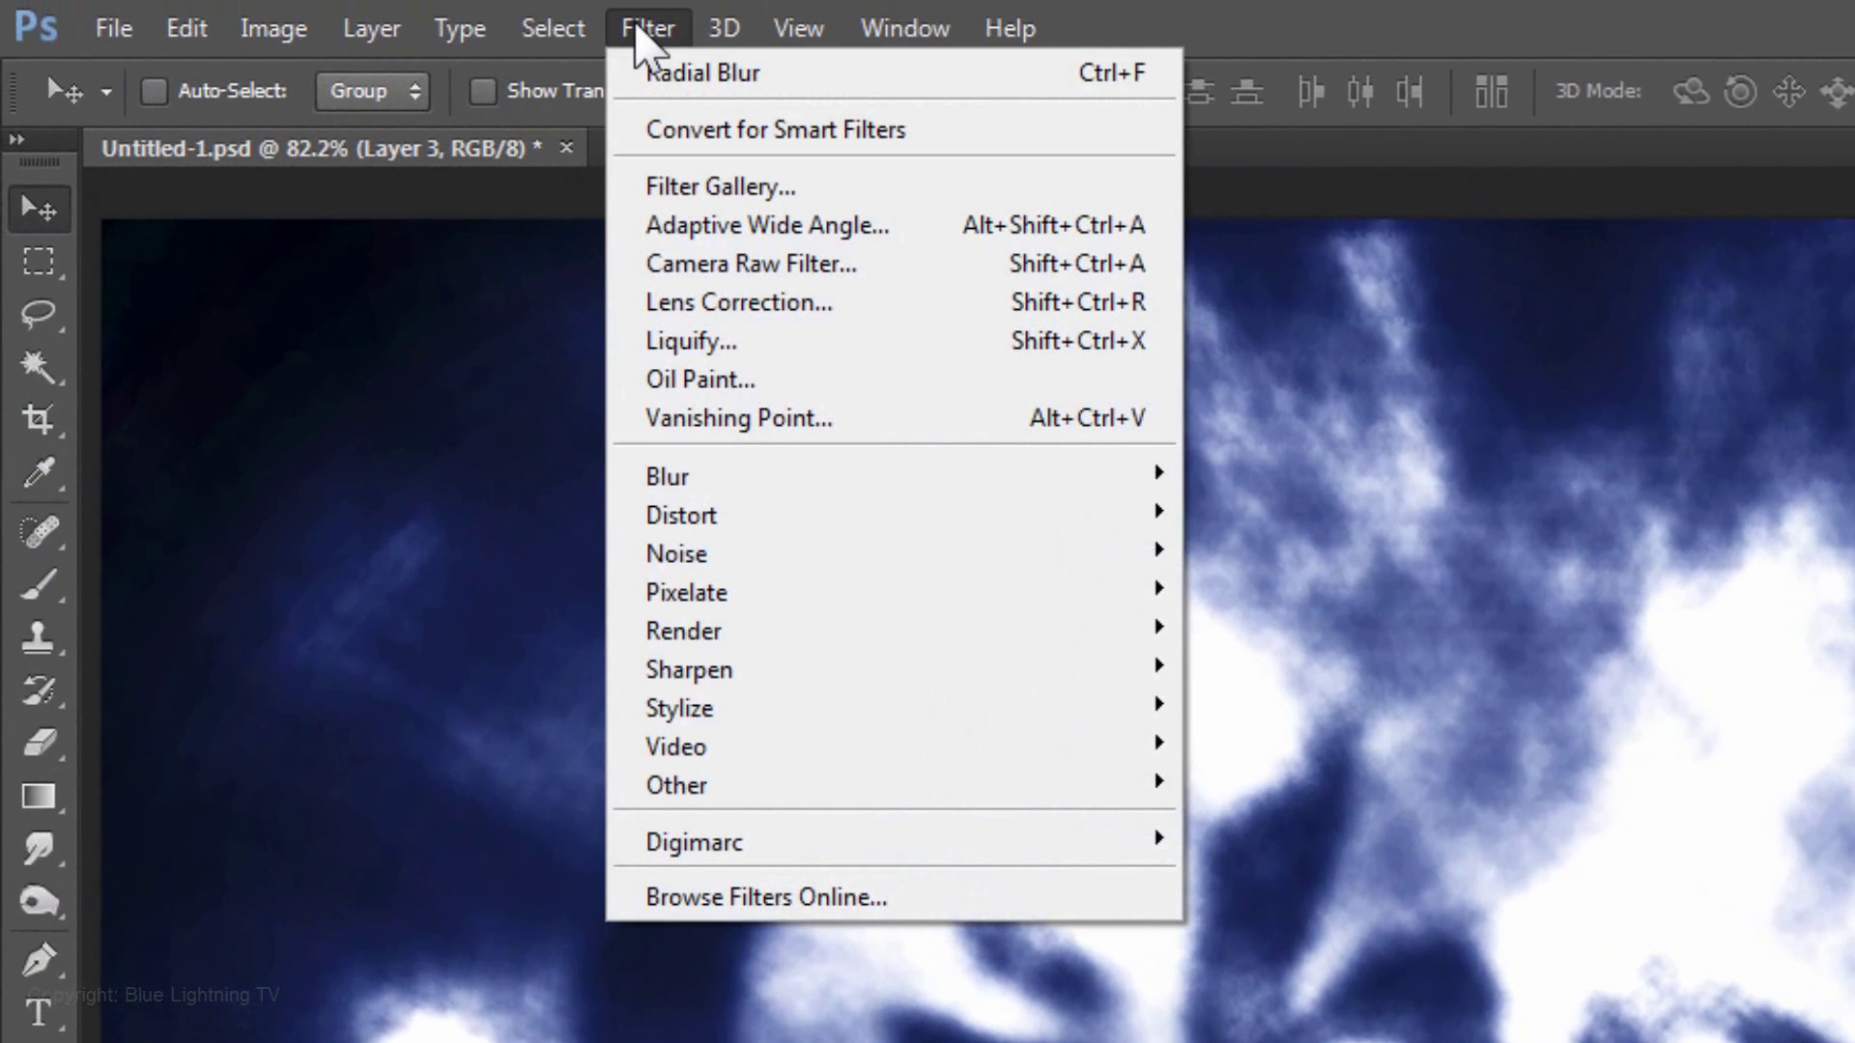
Apply a Radial Blur to Layer 3 and set it to Overlay blend mode at 50% opacity.
mouse_move(654, 476)
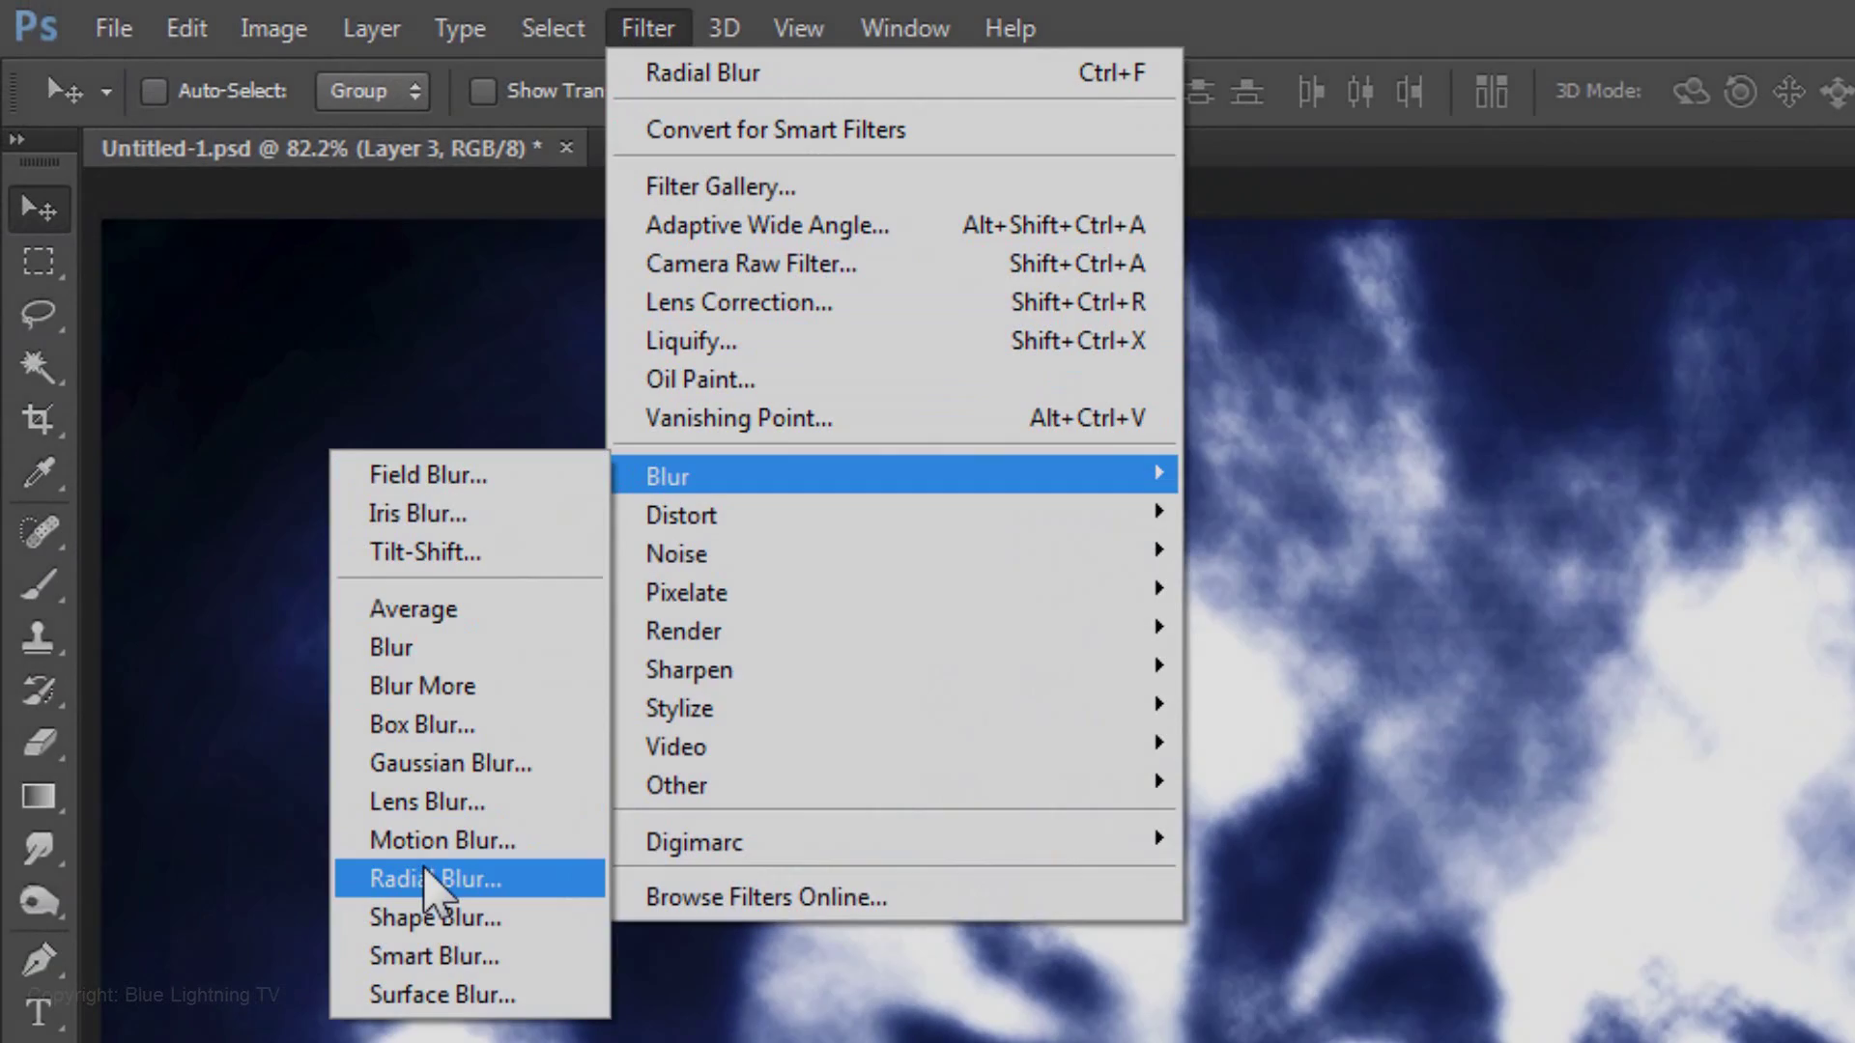
click(422, 877)
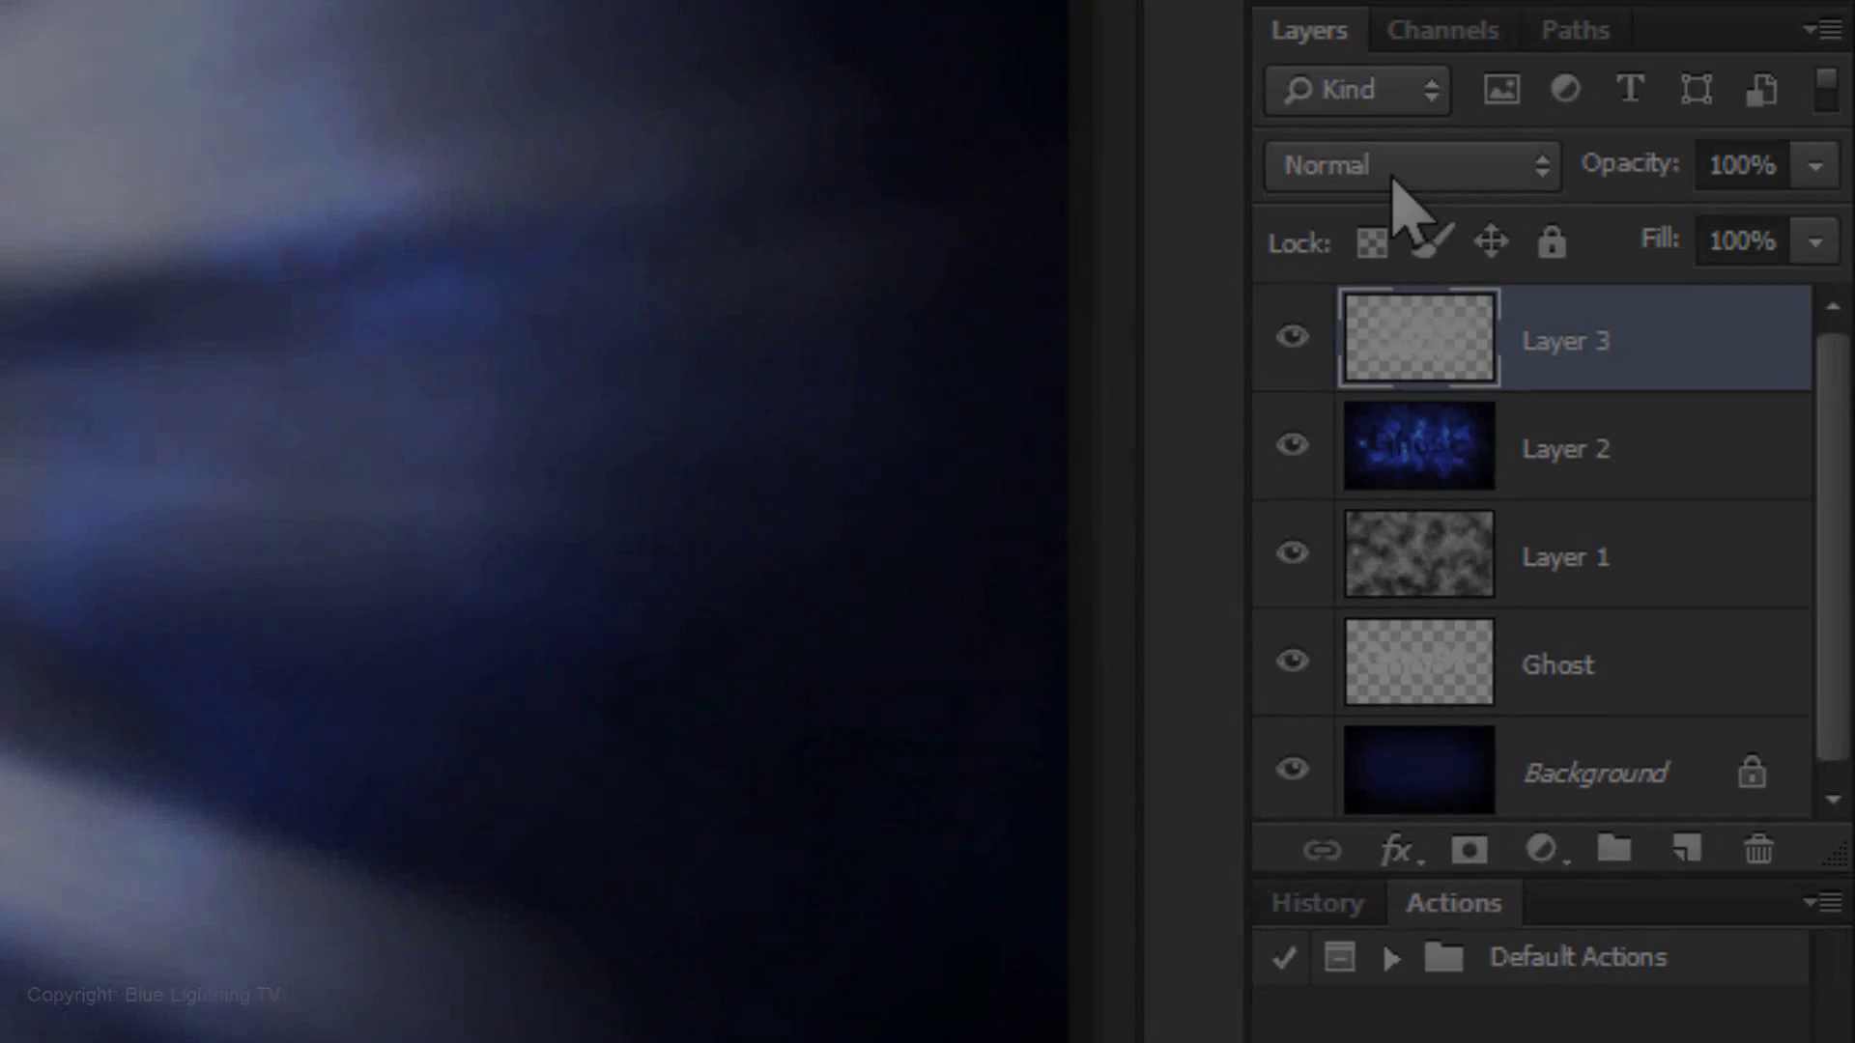
click(1399, 183)
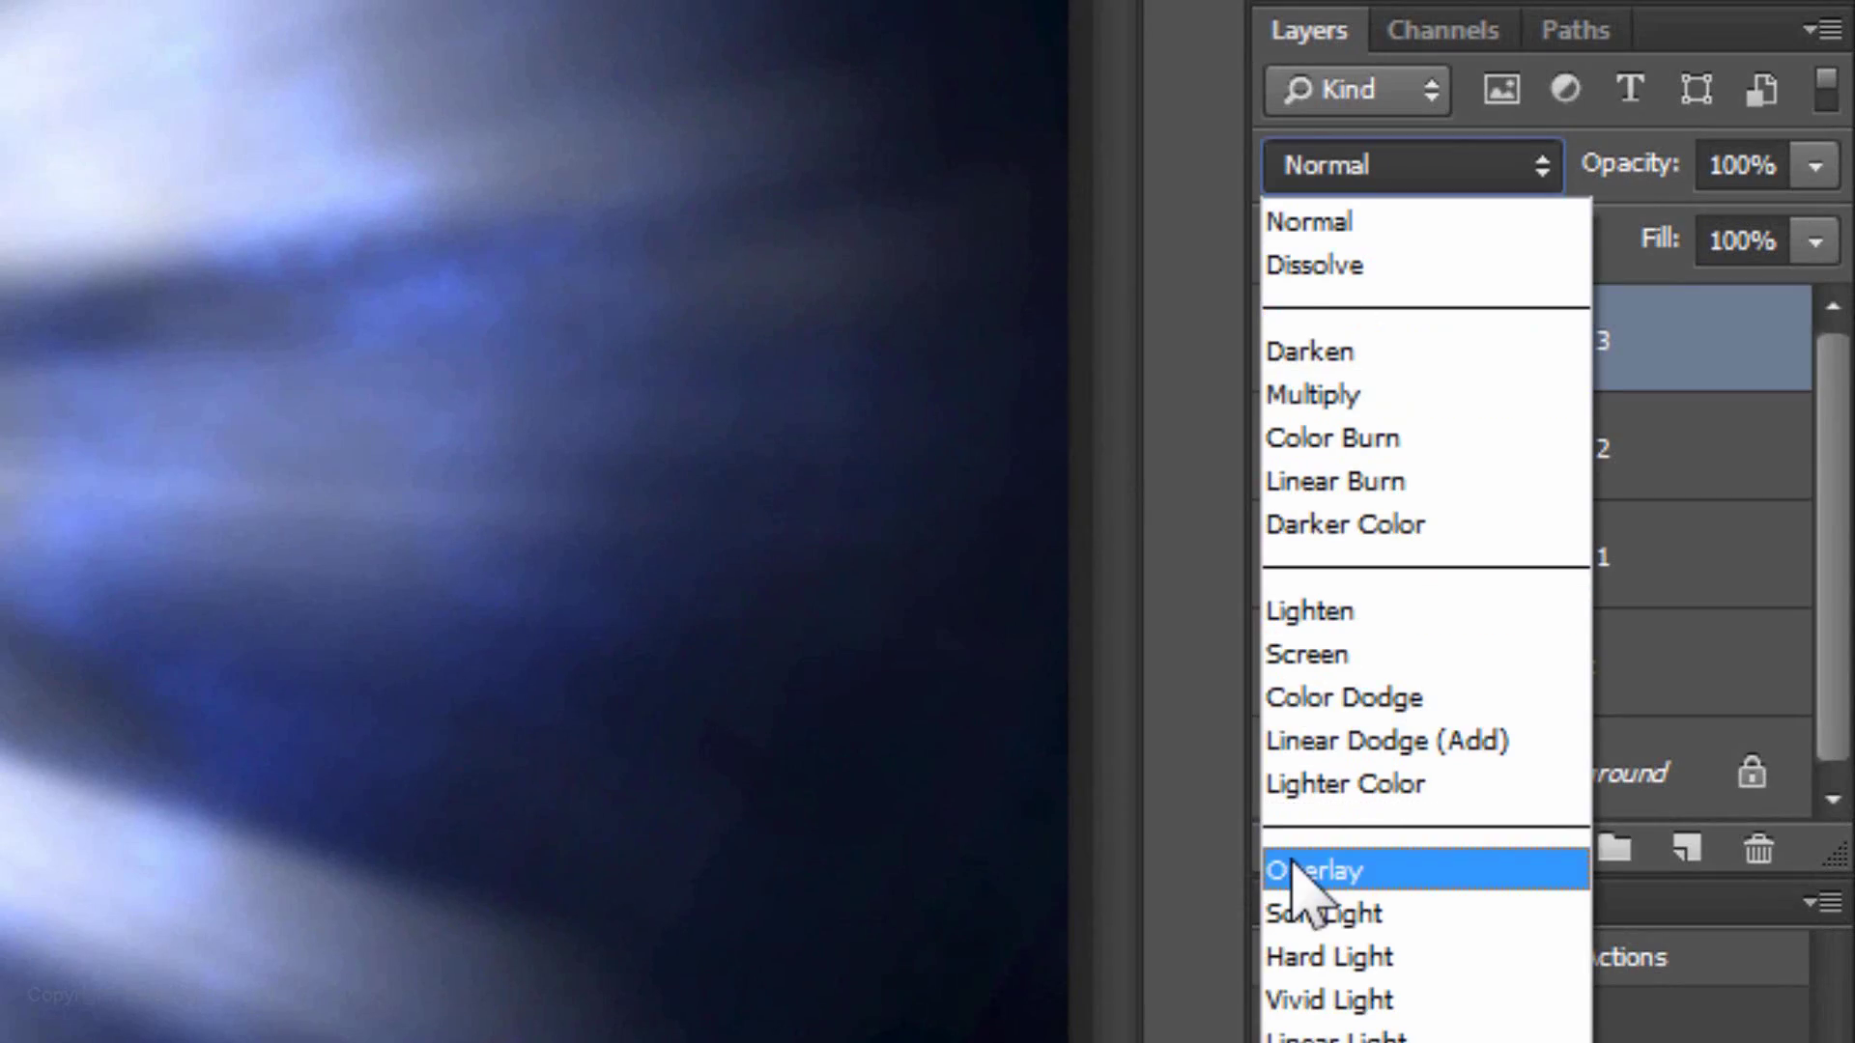
click(1295, 872)
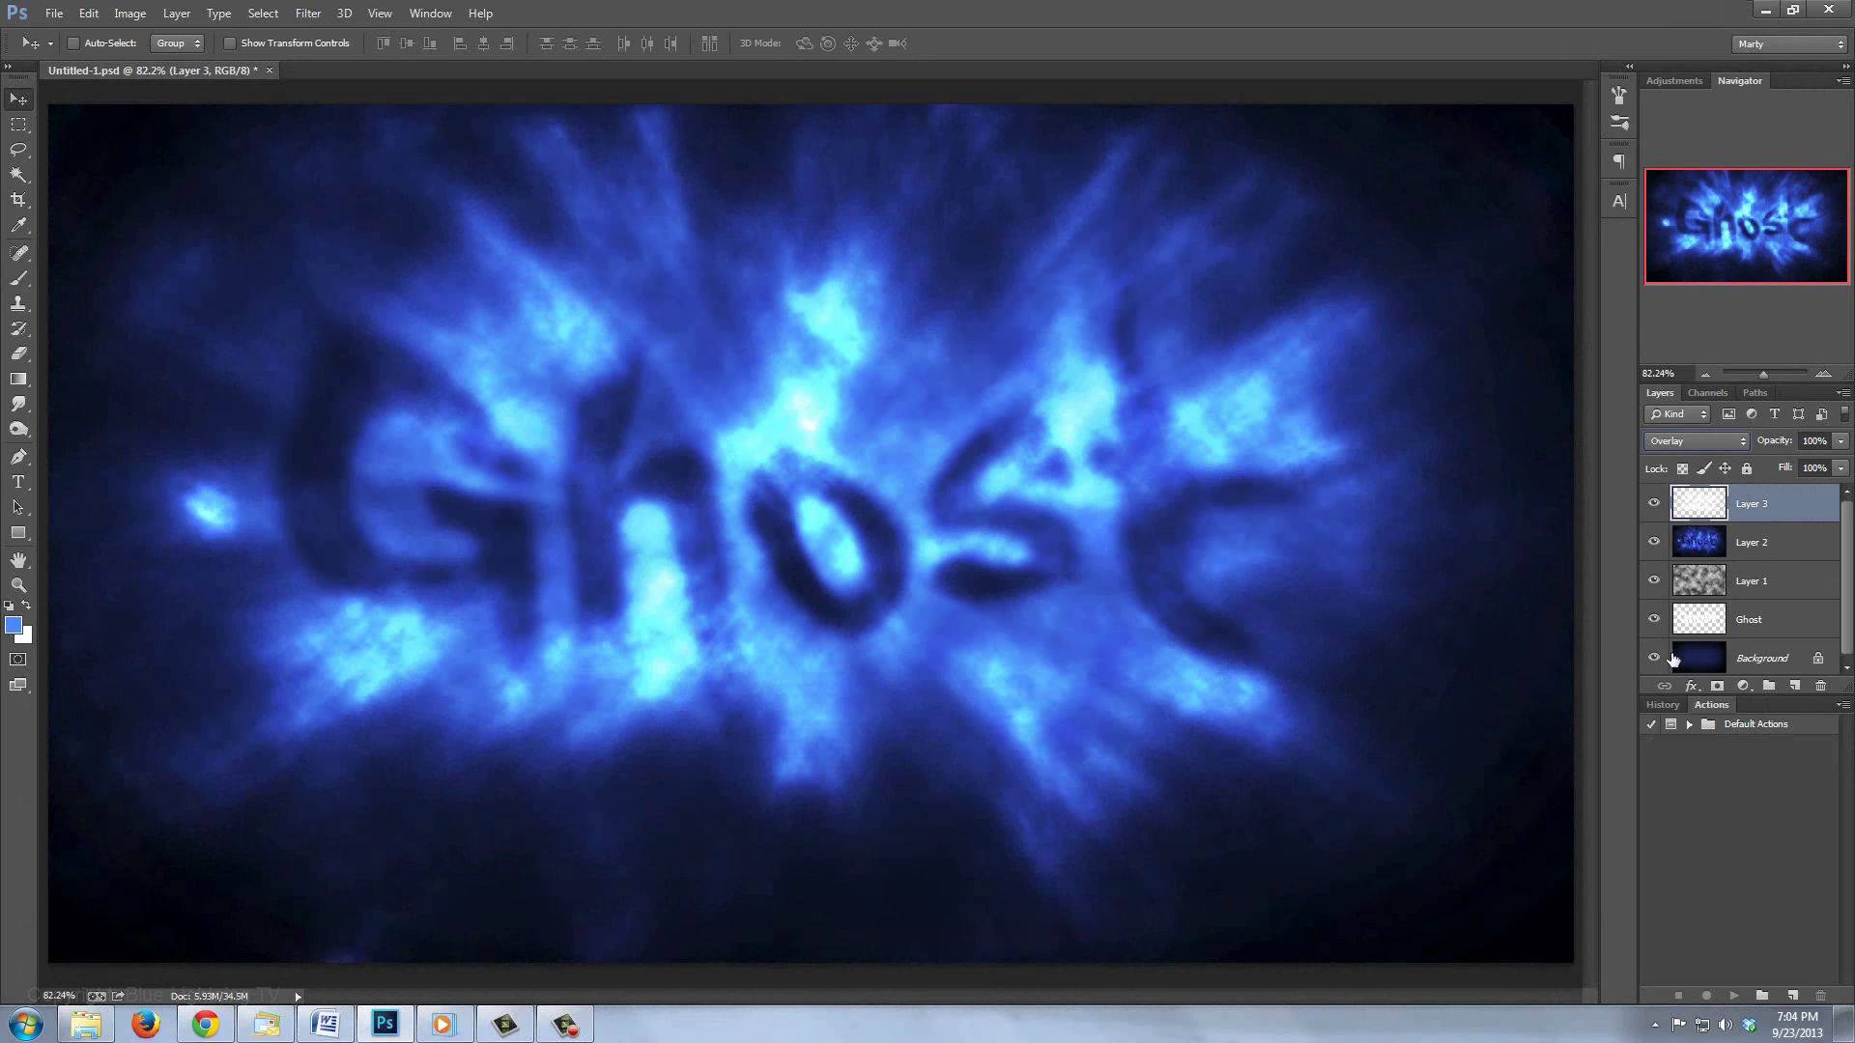
click(1829, 443)
text(50)
key(Return)
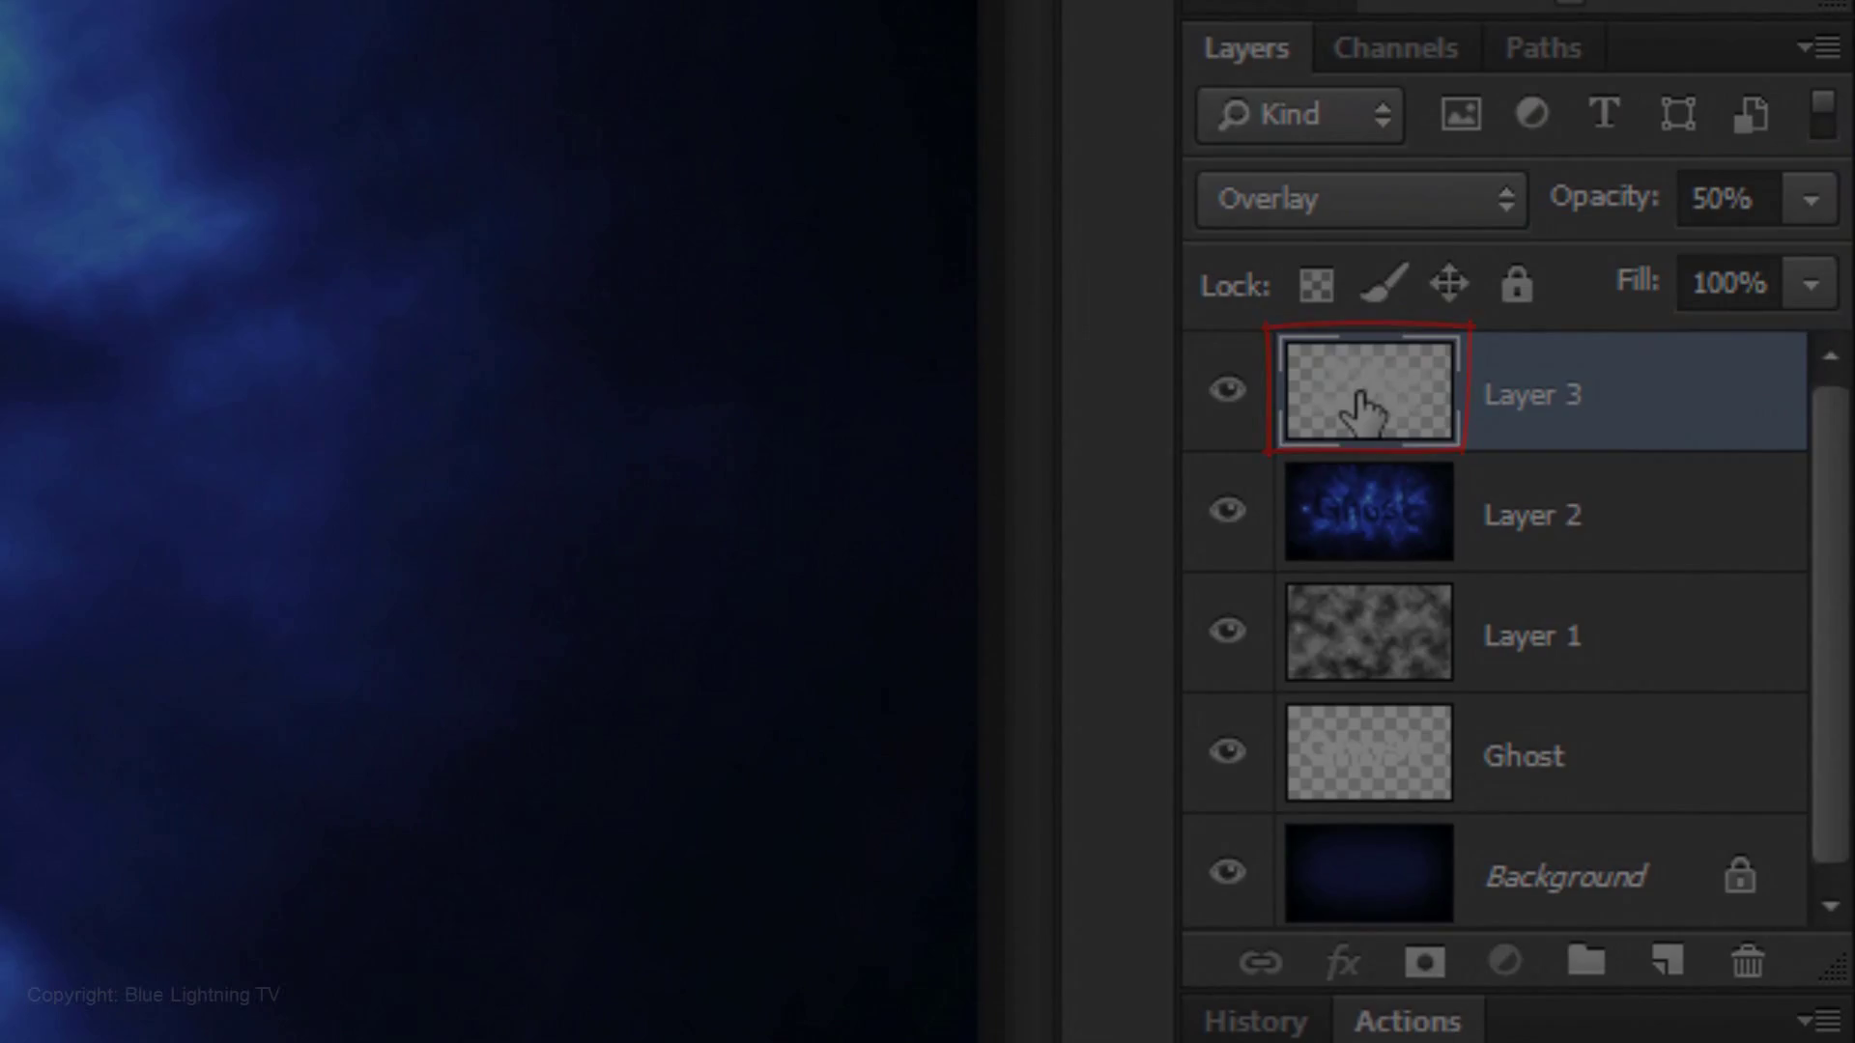
Add a Color Overlay effect to Layer 3 using the pale cyan colour aef5ff.
double_click(1365, 411)
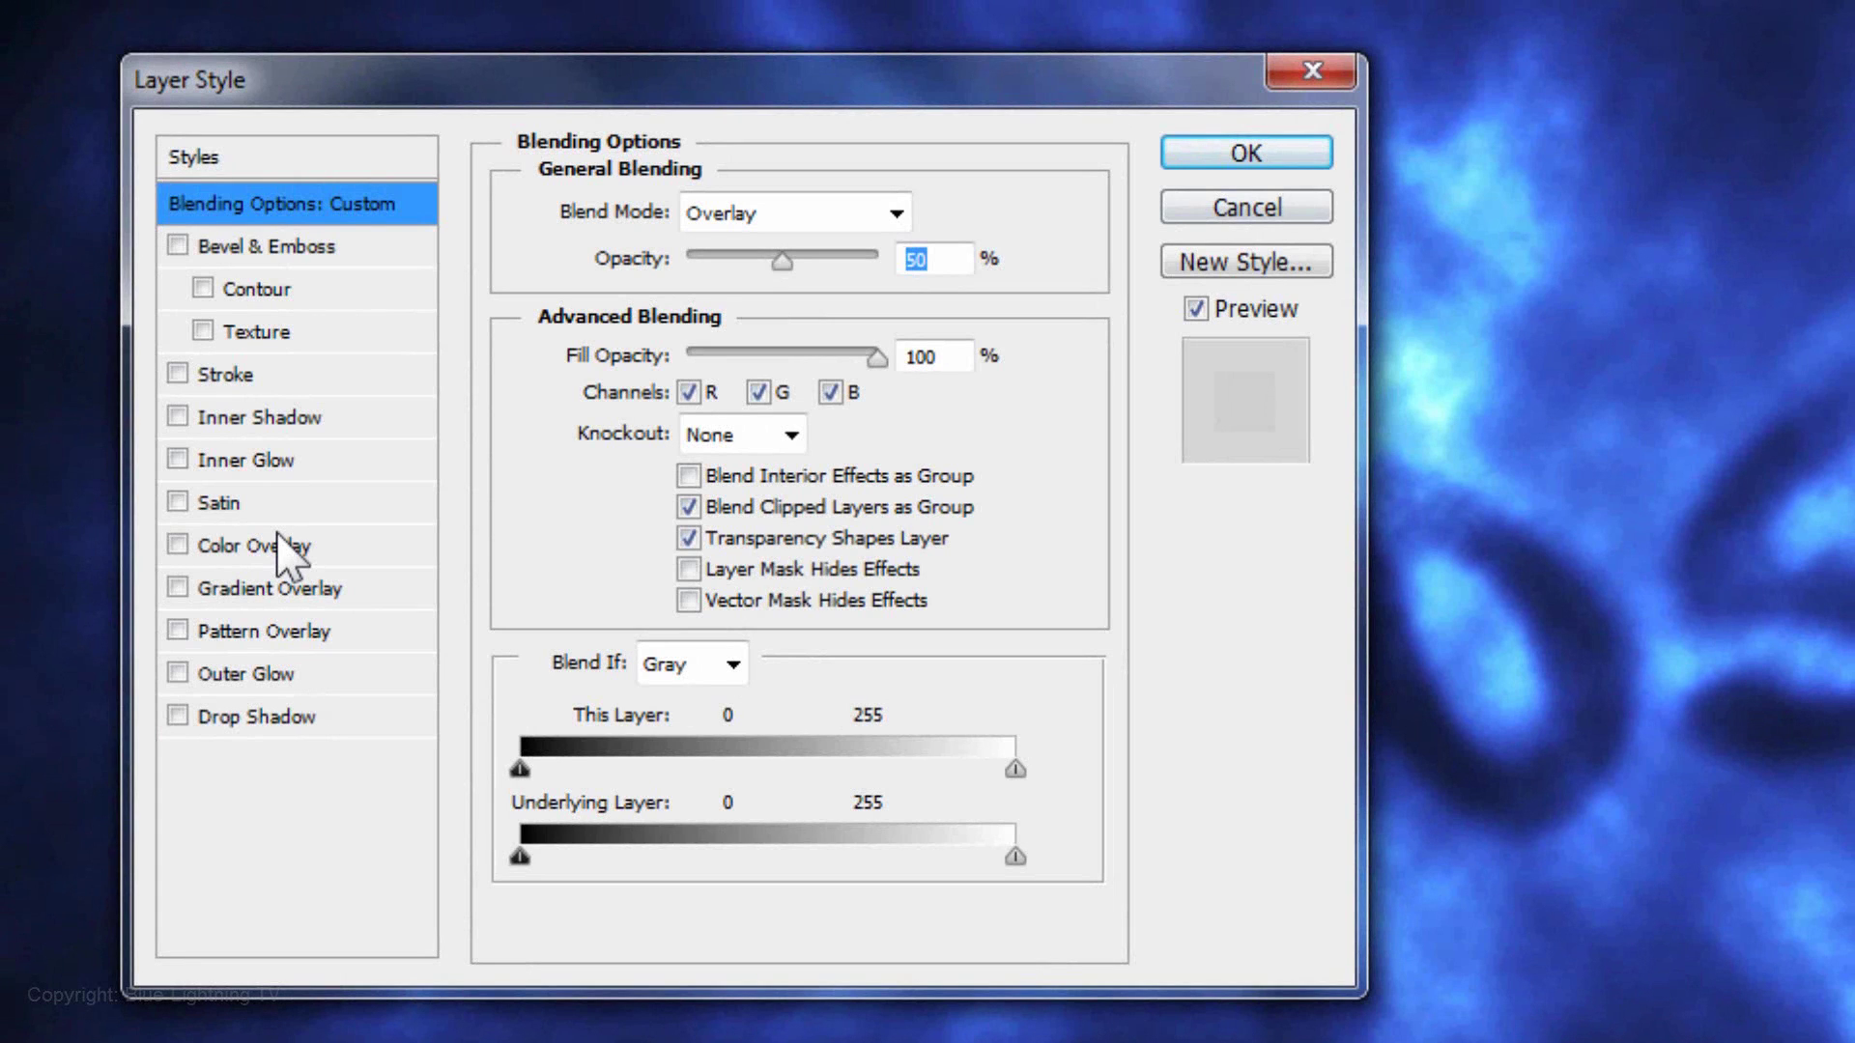
click(278, 537)
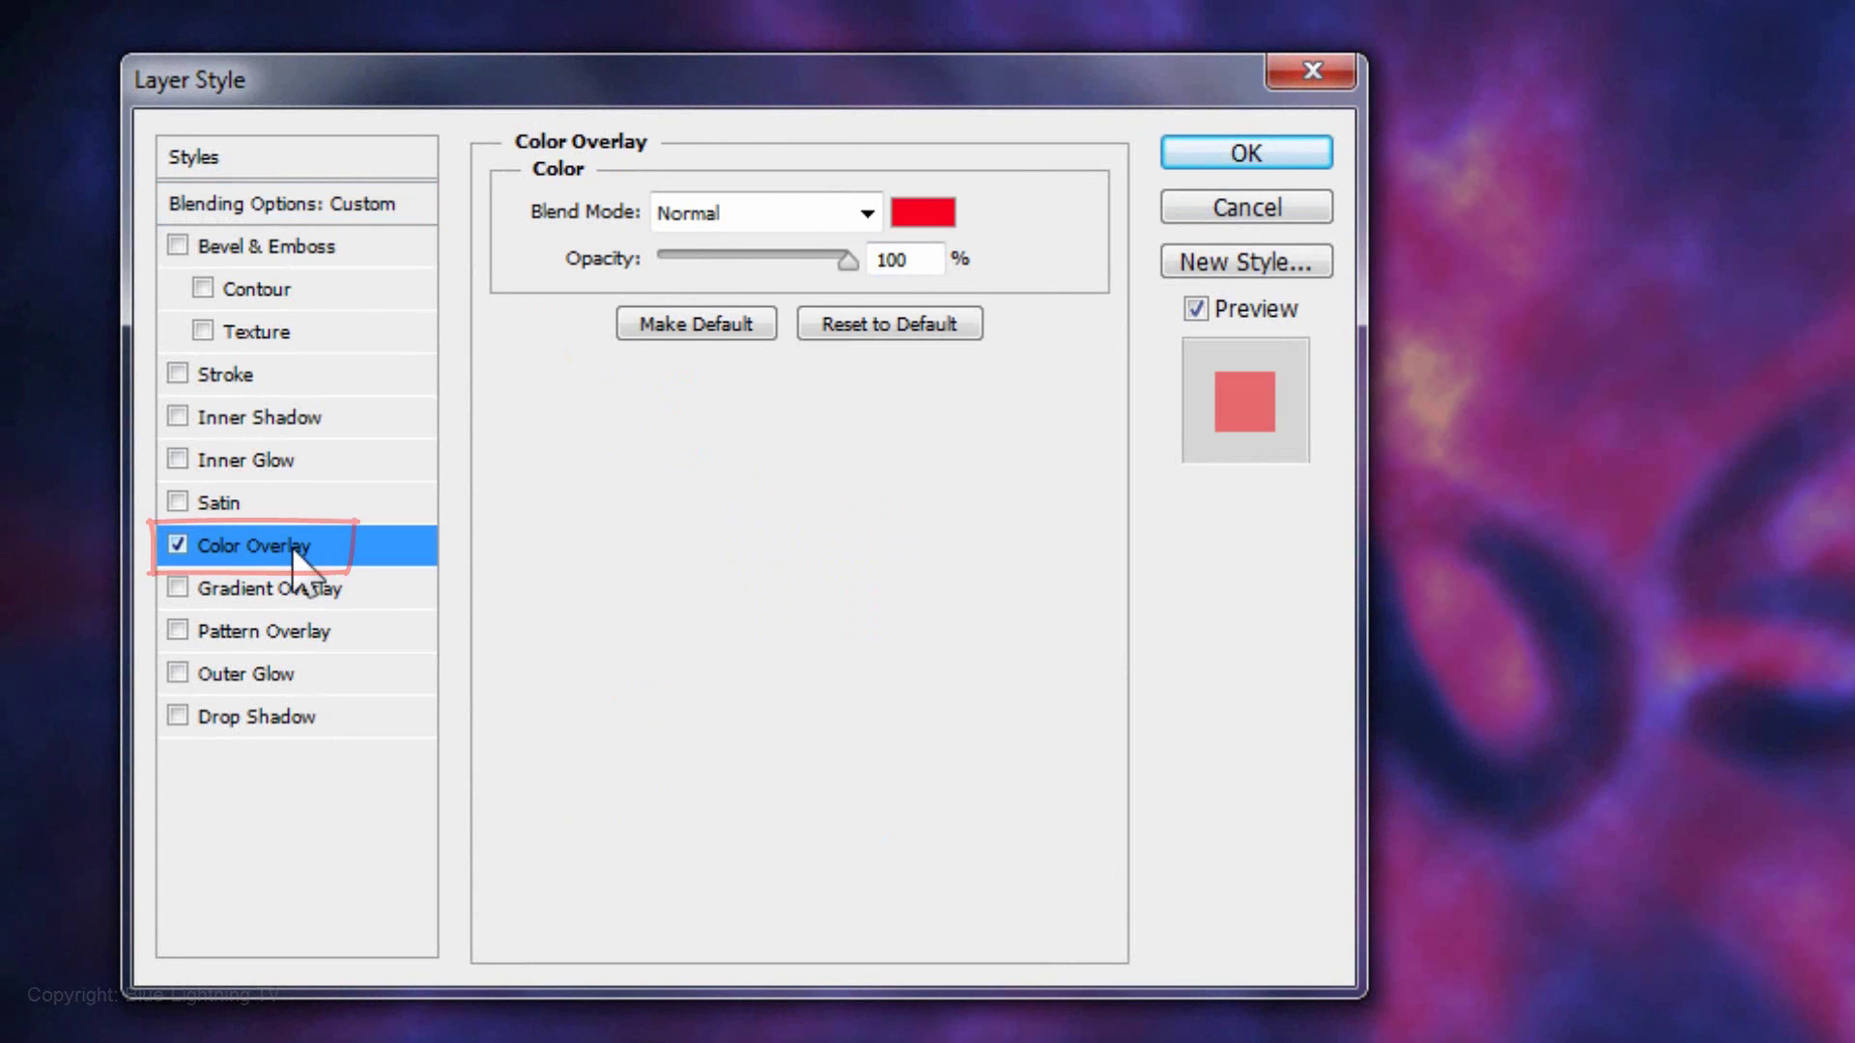
click(918, 218)
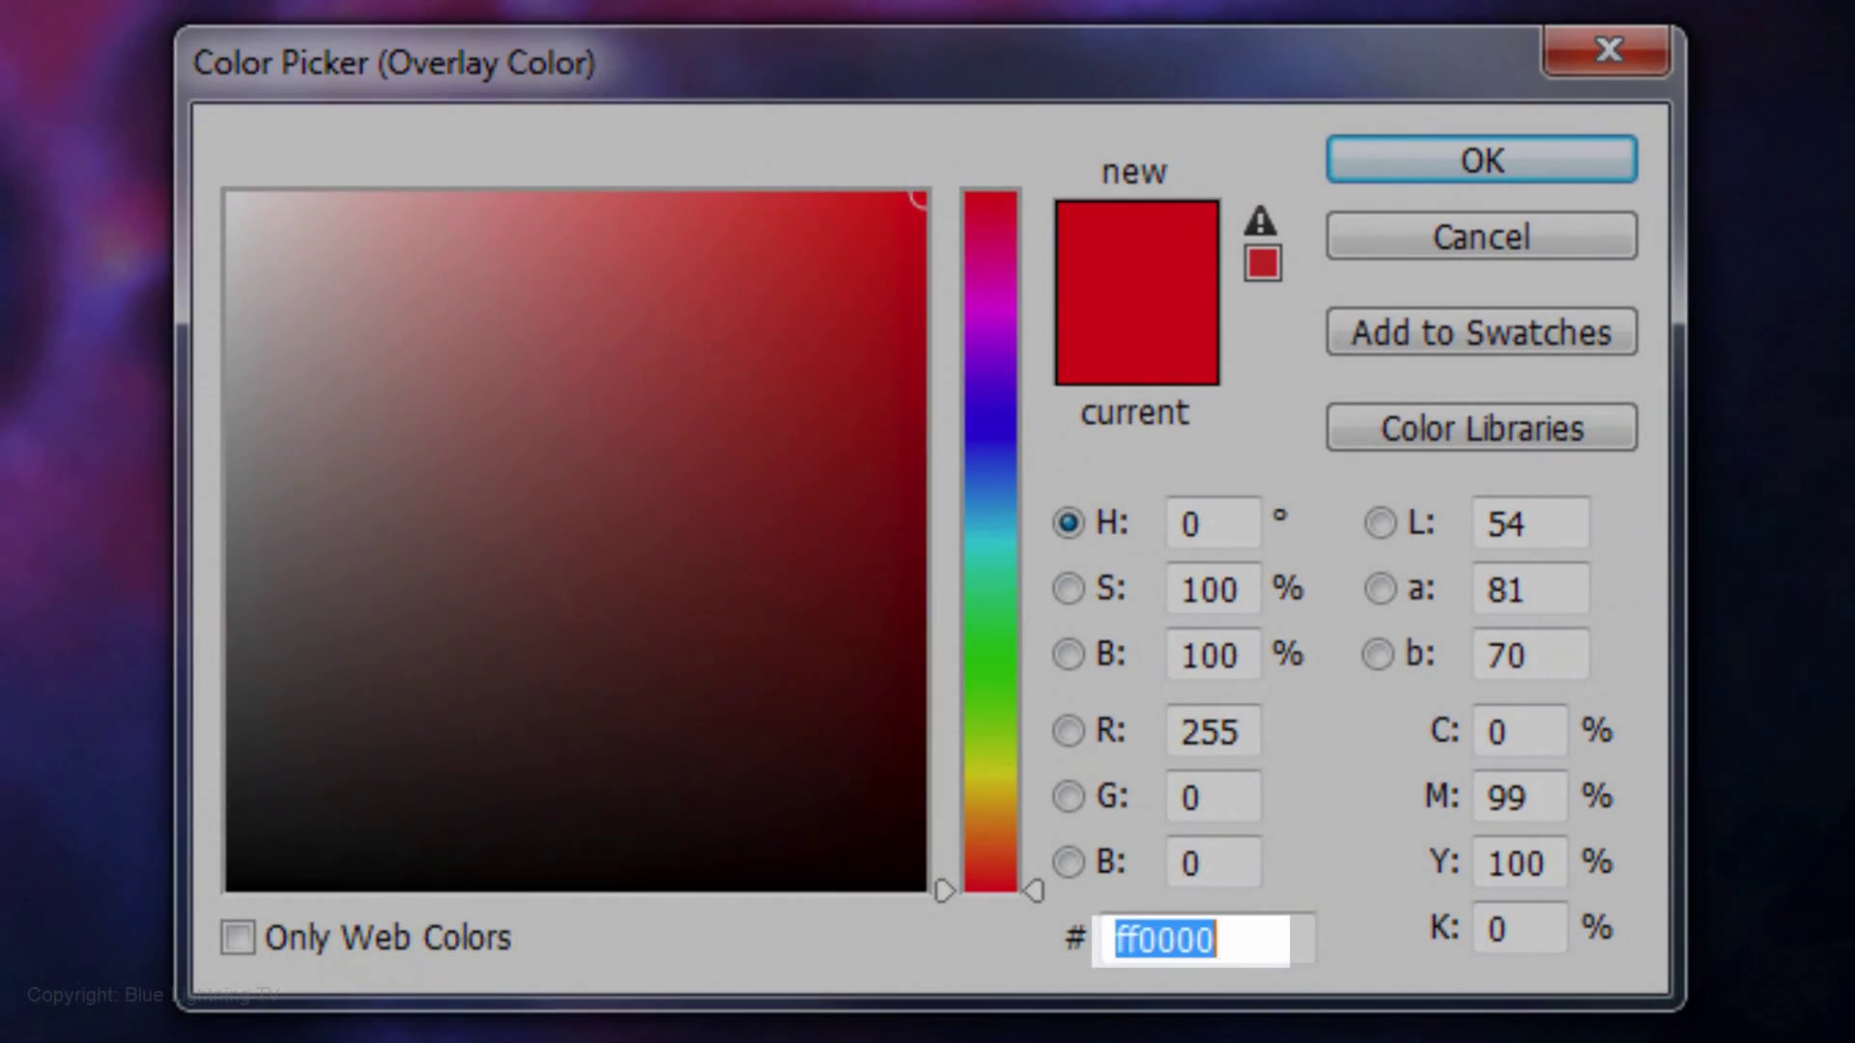
text(aef)
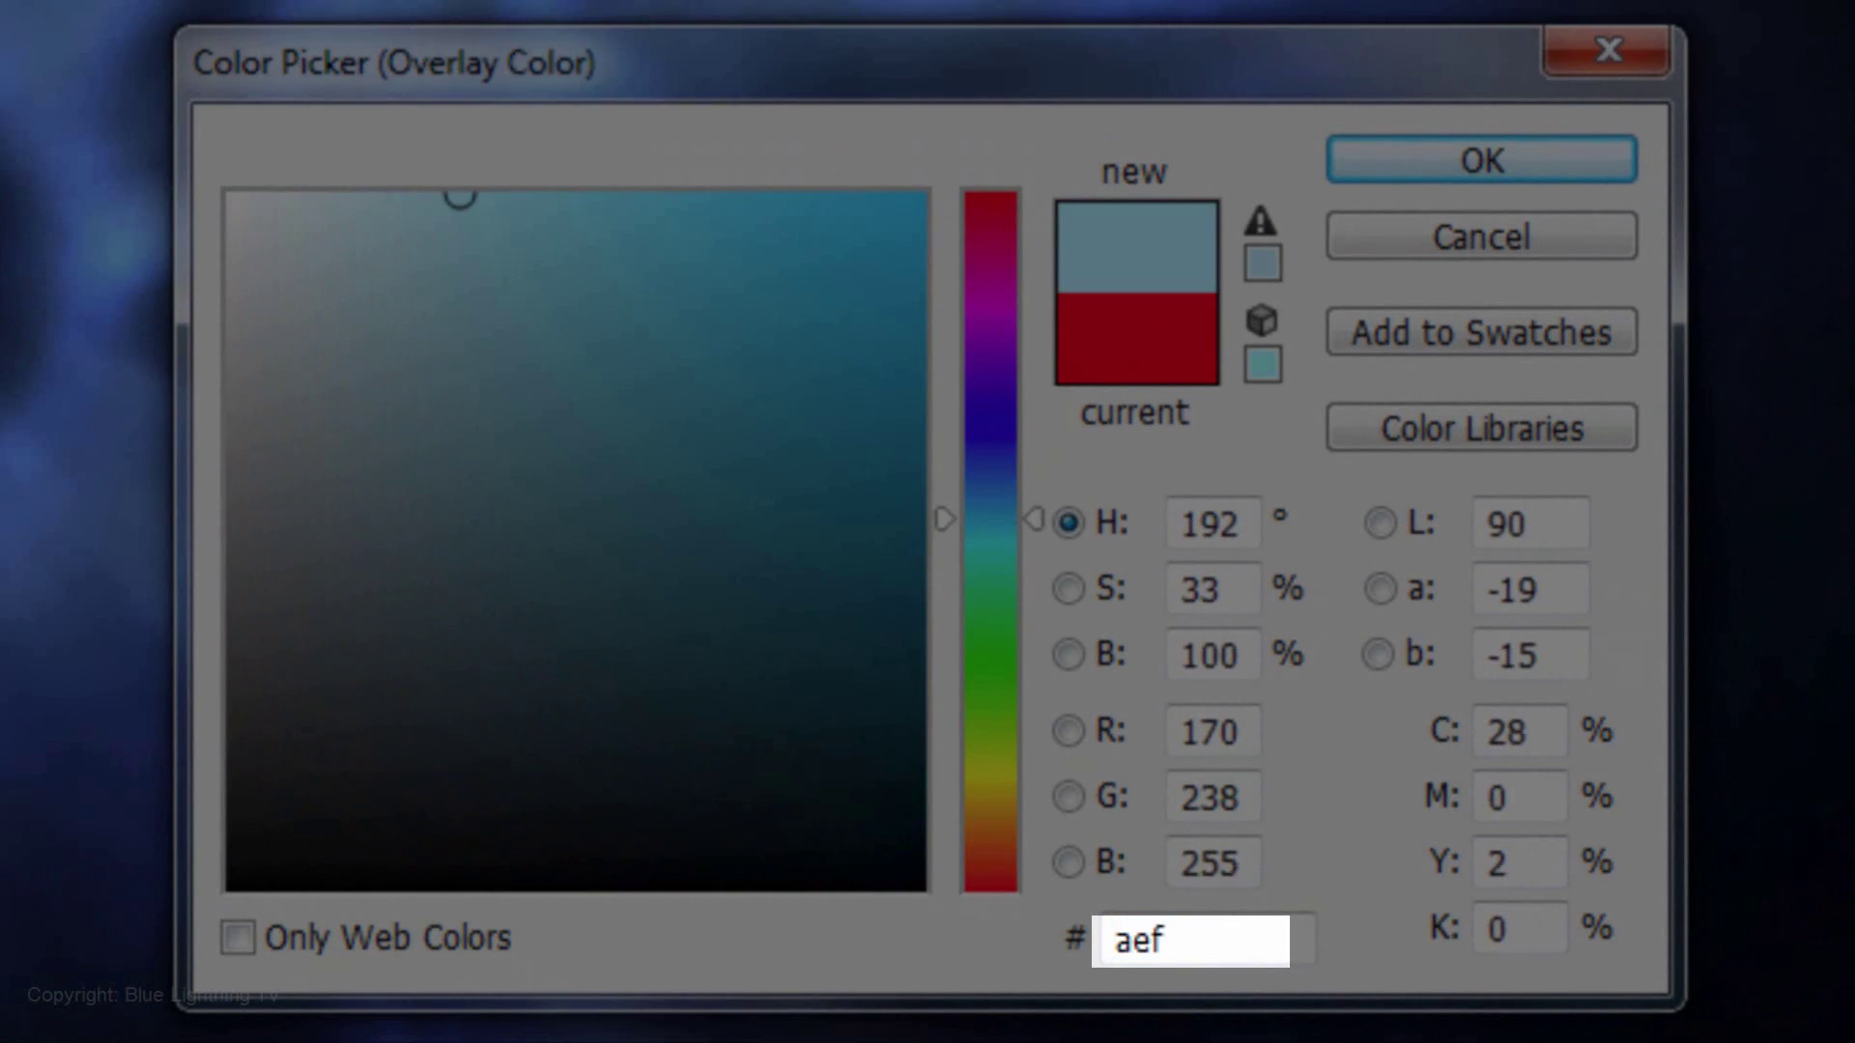
text(5ff)
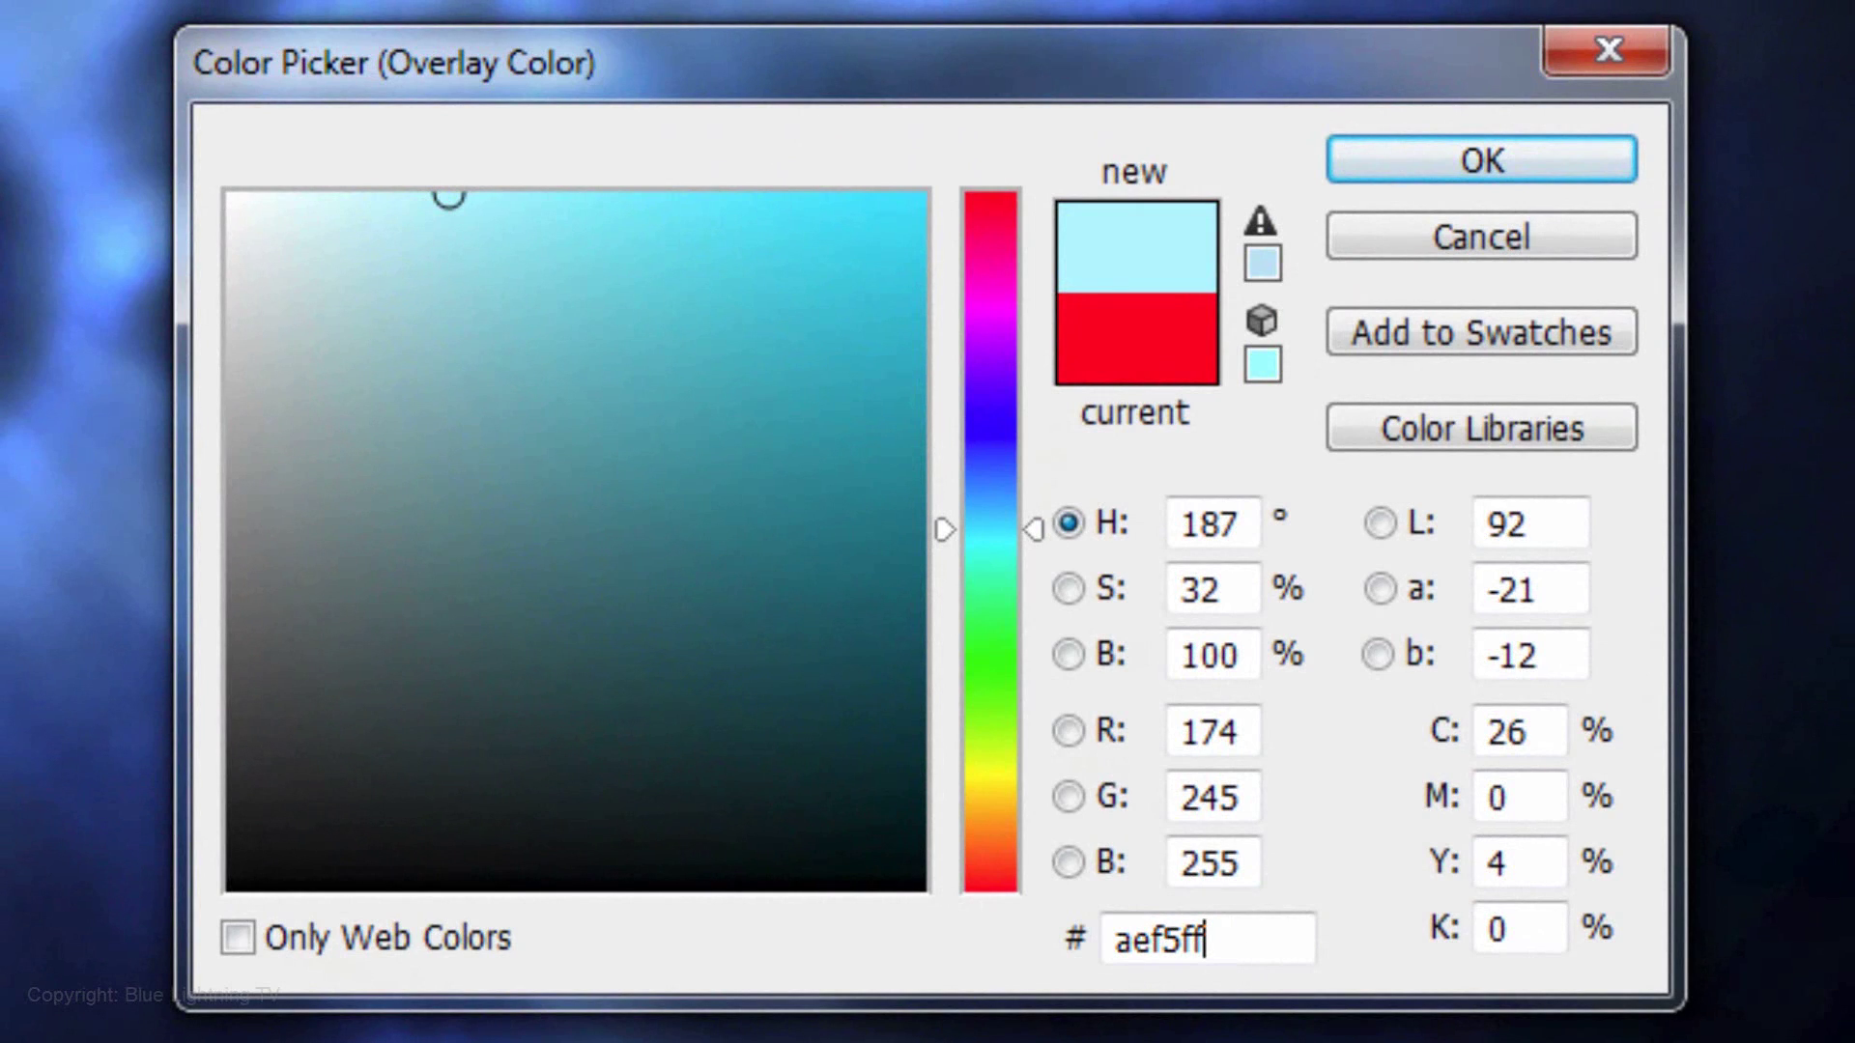
key(Return)
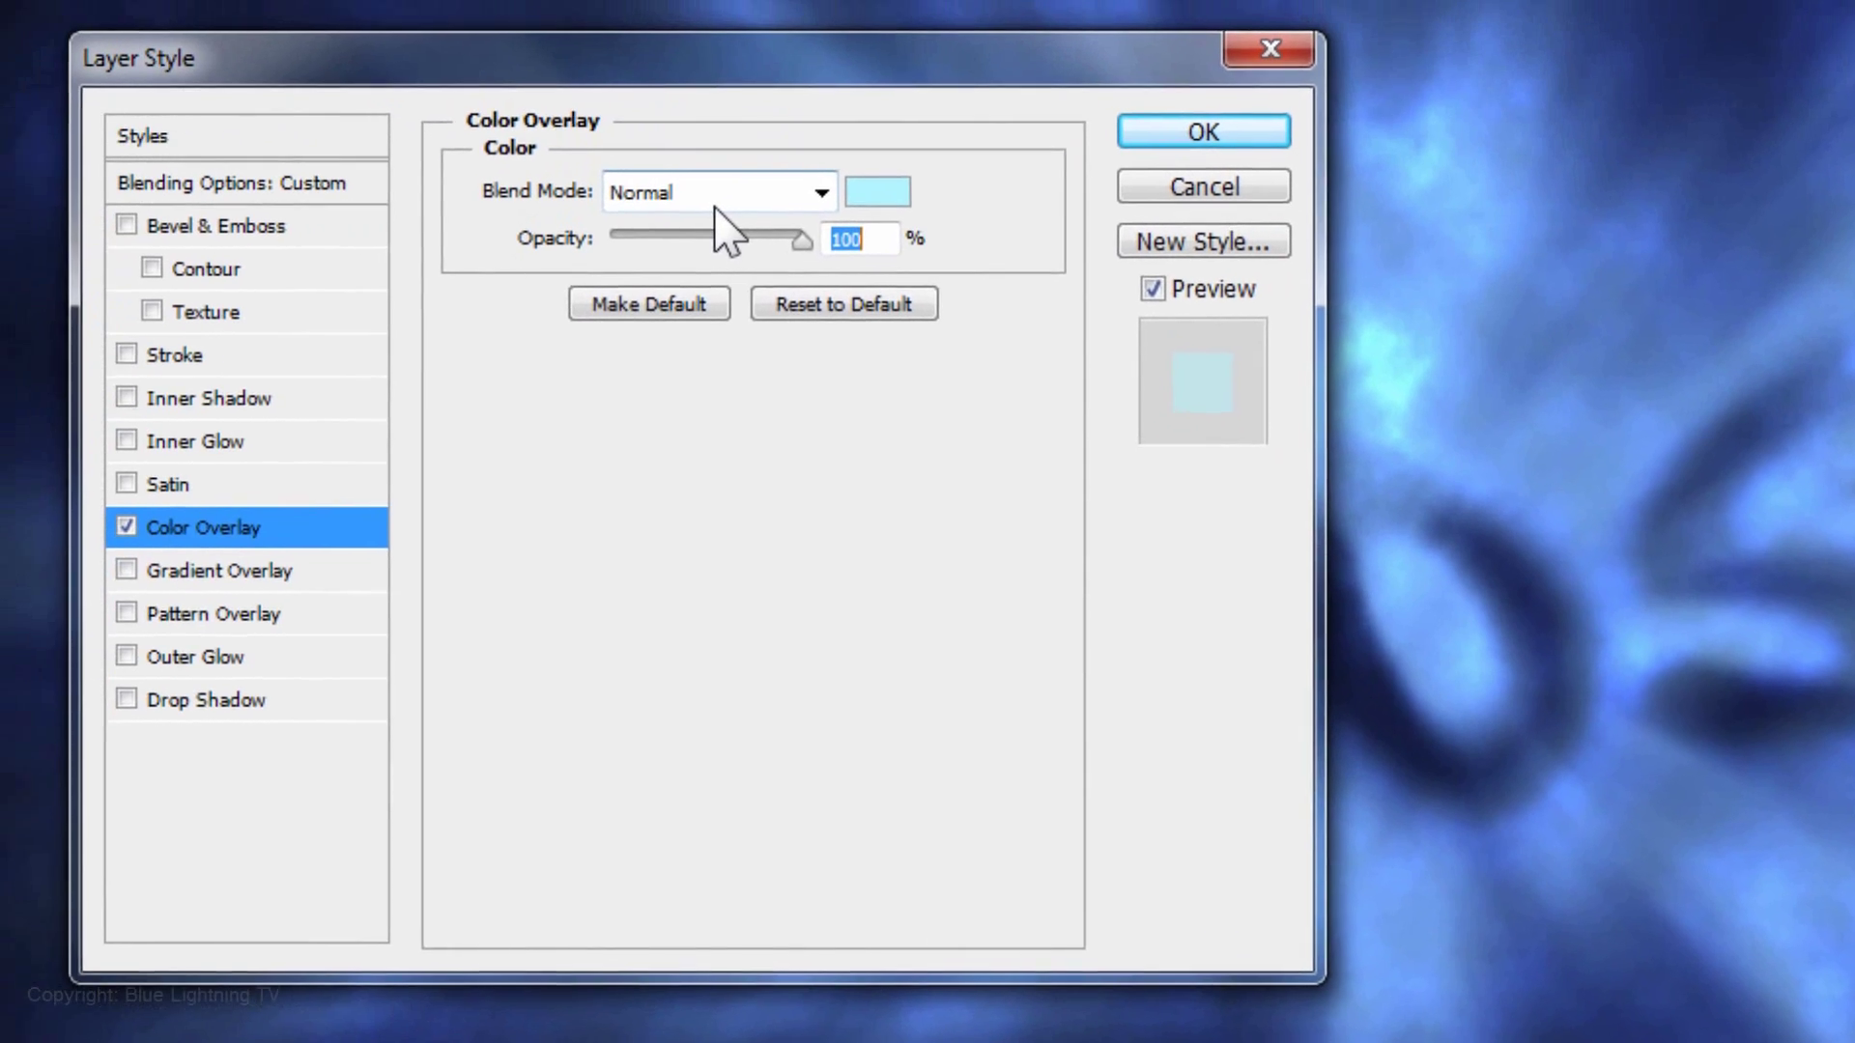
click(857, 204)
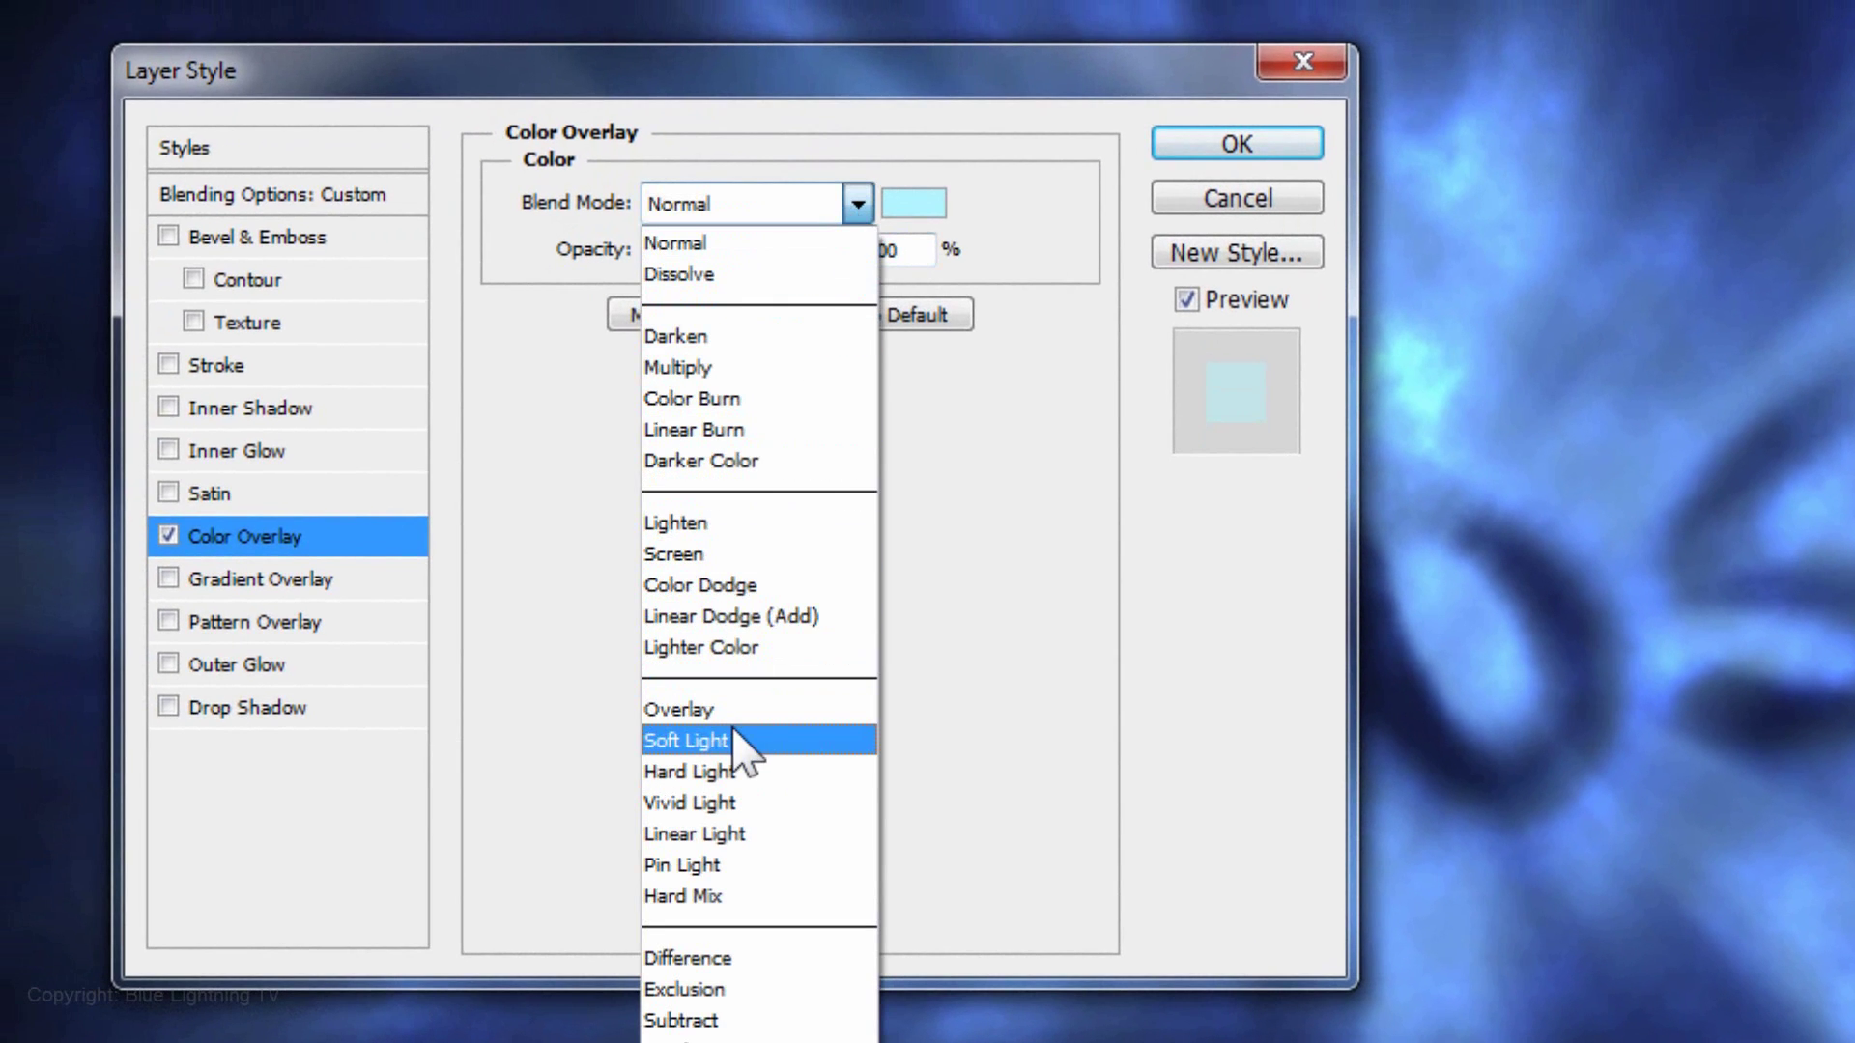